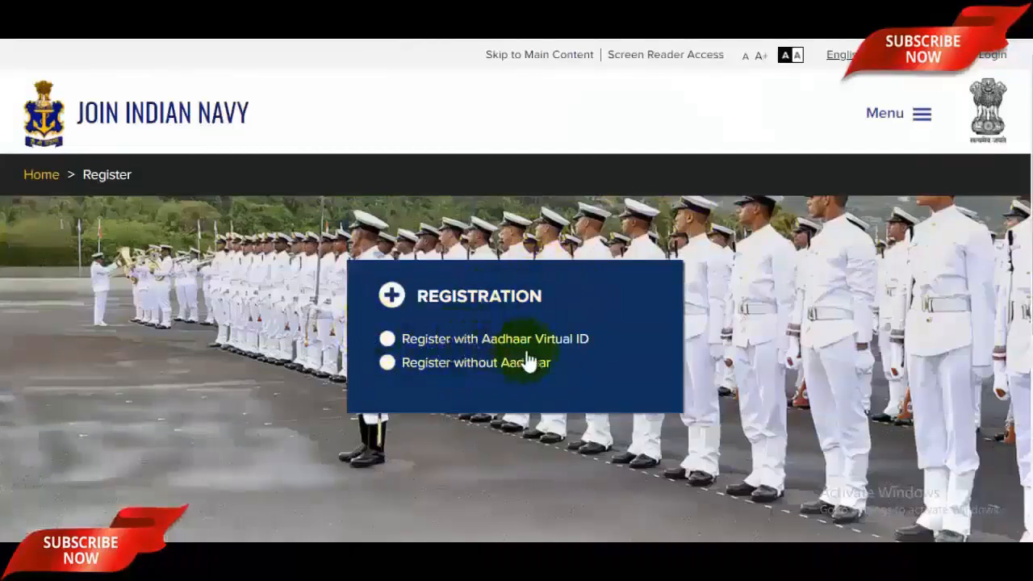
Step: Register without Aadhaar using PAN Card as the photo ID, fill the captcha and save
left_click(392, 364)
scroll(591, 356, "down", 1)
scroll(590, 355, "down", 3)
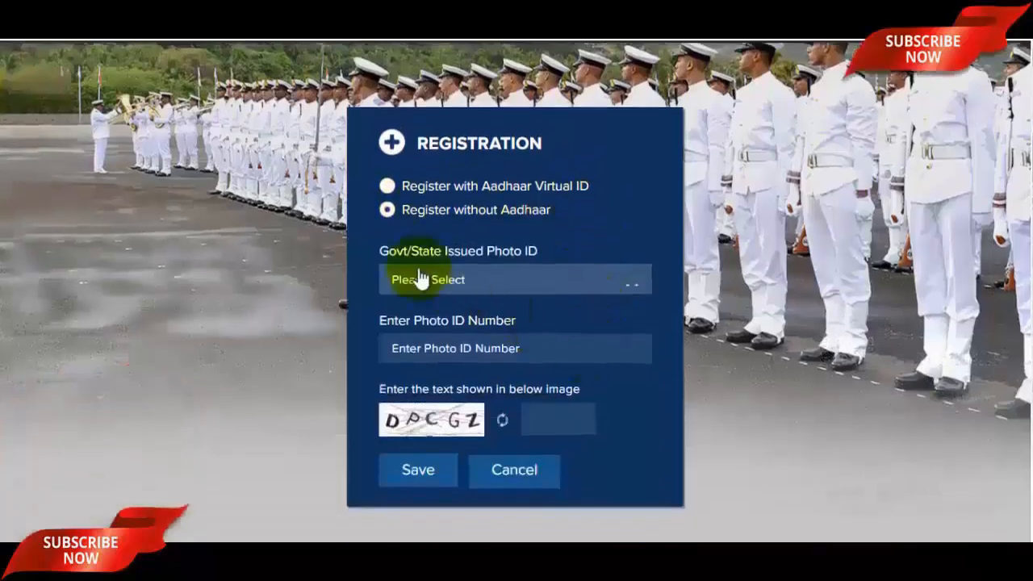
left_click(526, 288)
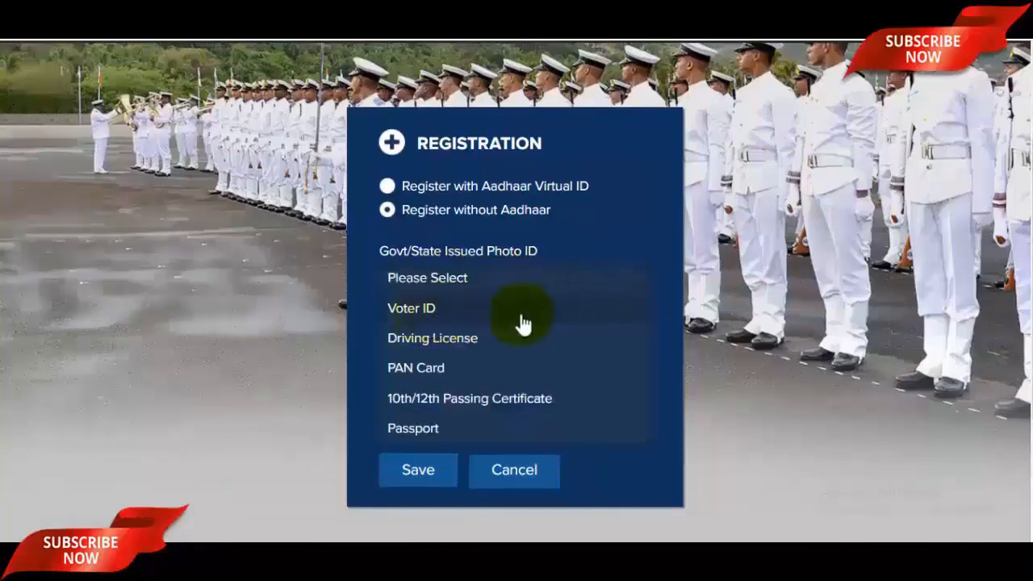
scroll(471, 332, "down", 3)
scroll(472, 332, "up", 2)
scroll(468, 336, "up", 1)
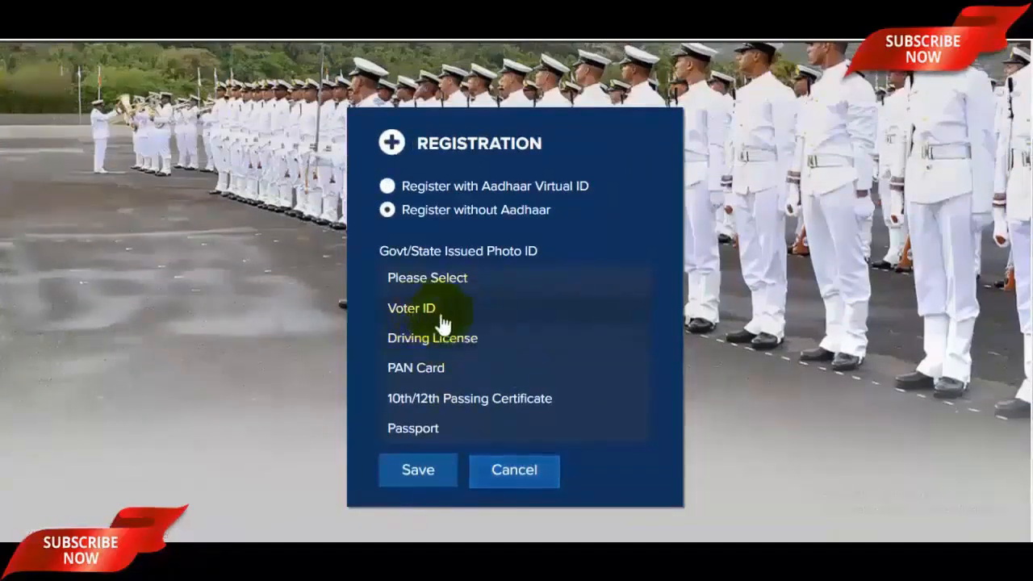
left_click(445, 371)
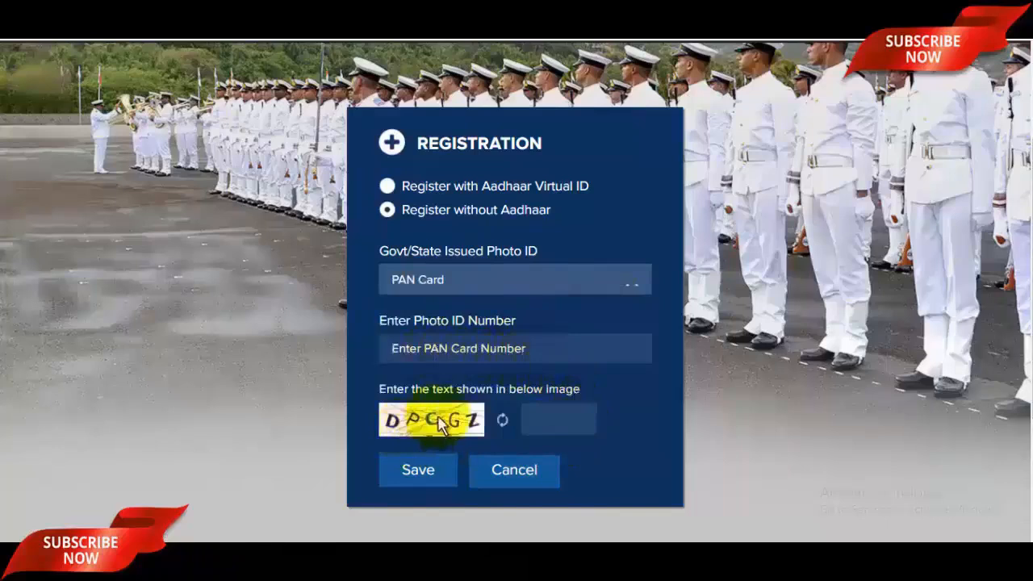
left_click(557, 419)
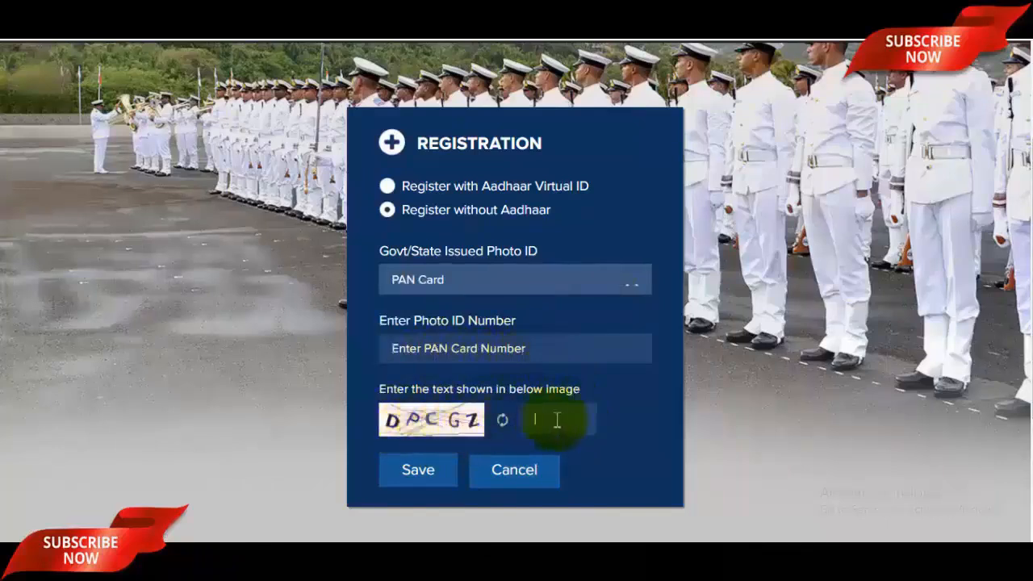
left_click(420, 471)
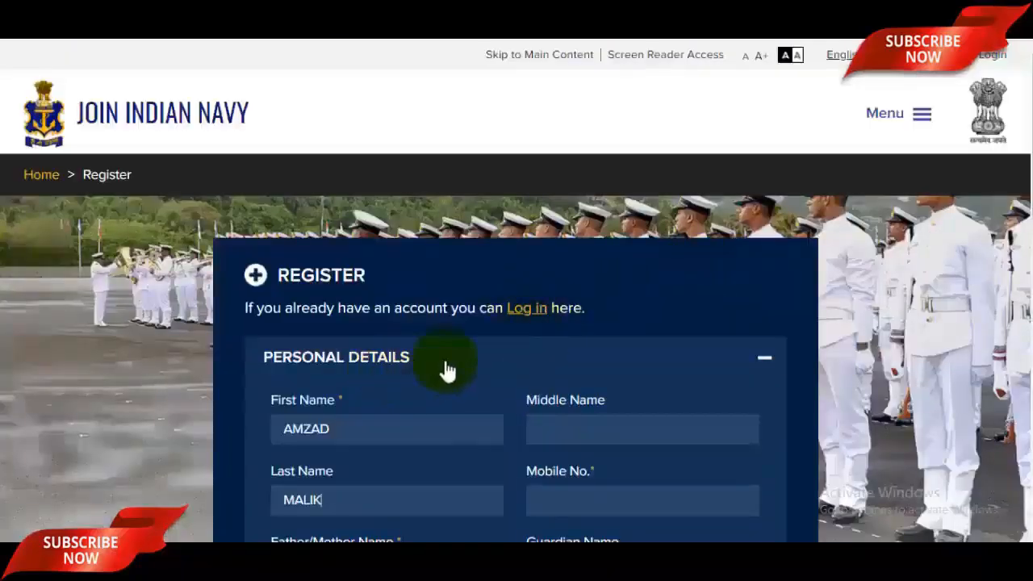
Step: Fill in the mobile number, parent's name and guardian's name fields
scroll(446, 369, "down", 2)
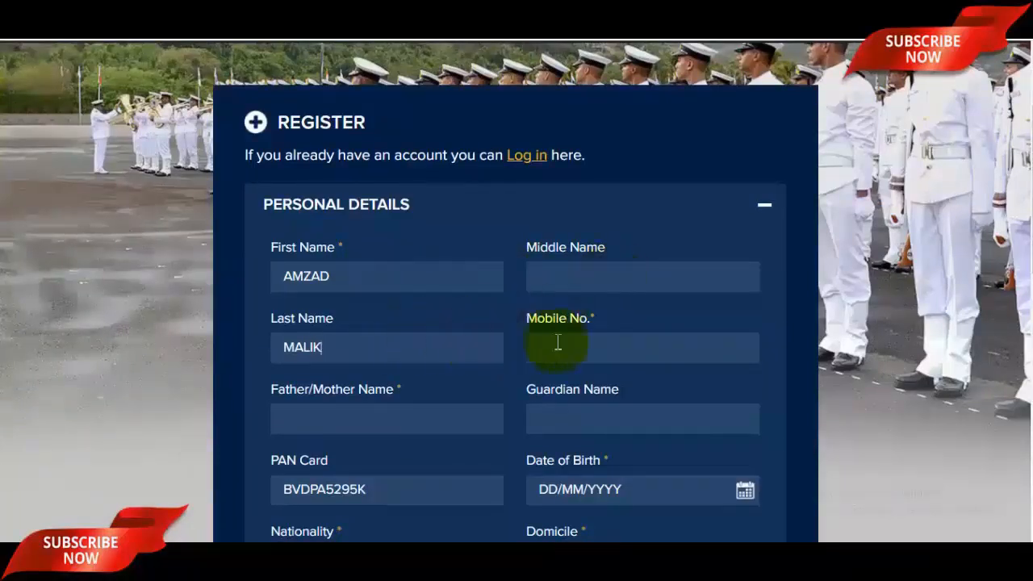
left_click(643, 340)
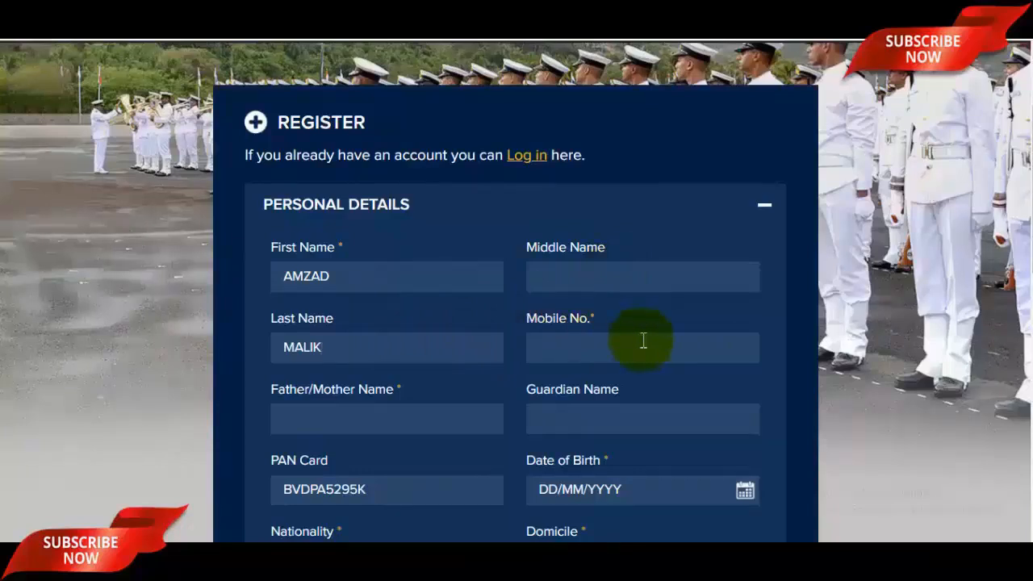
scroll(643, 341, "down", 2)
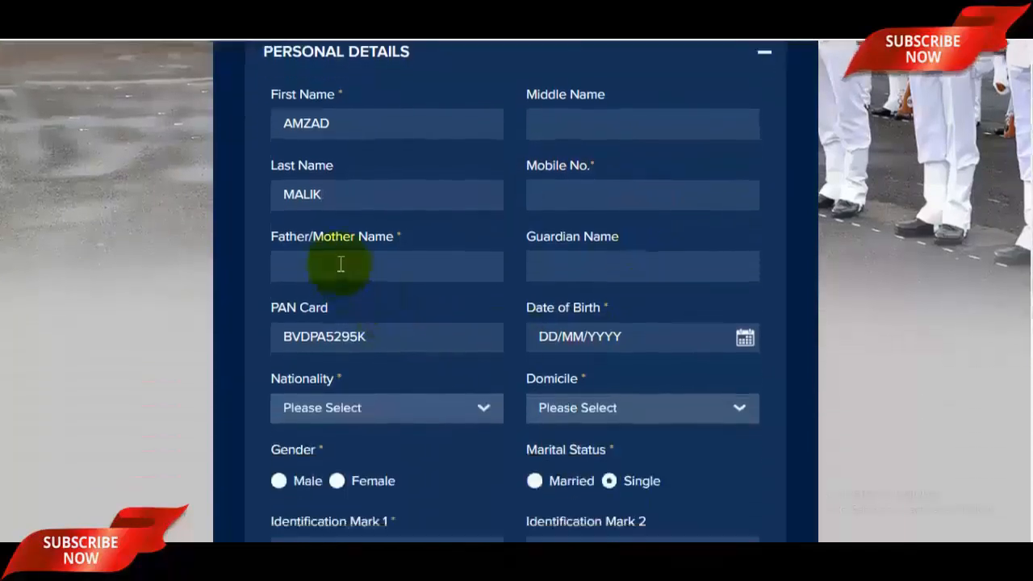
left_click(403, 272)
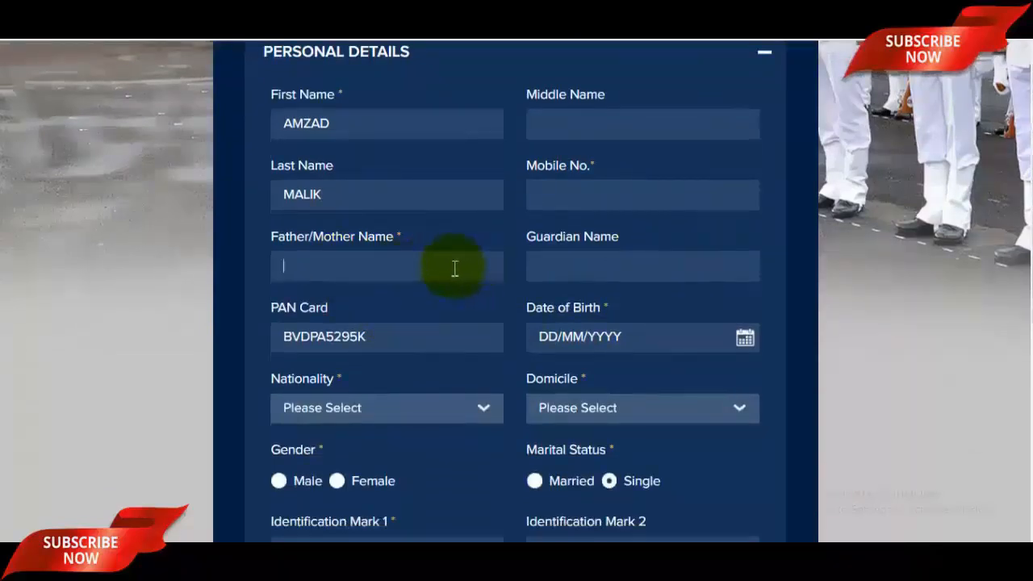
left_click(613, 269)
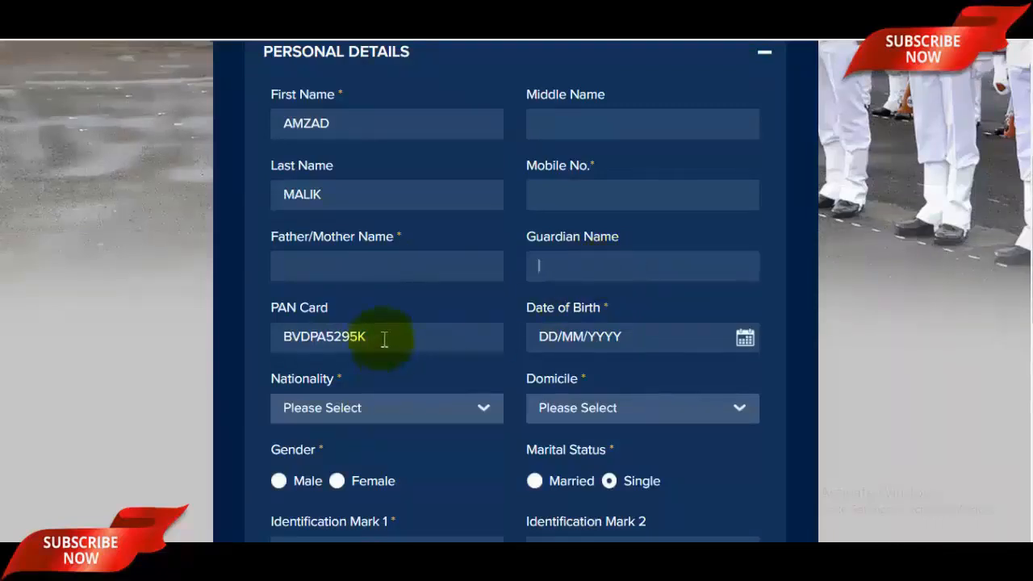
Step: Pick 2 May 1996 as the date of birth in the calendar
left_click(565, 337)
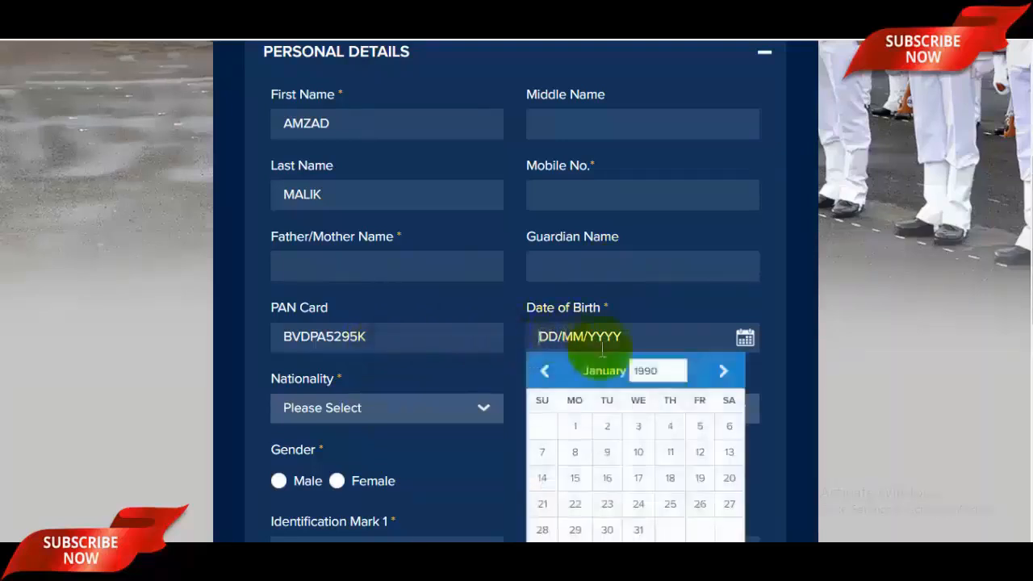
left_click(663, 373)
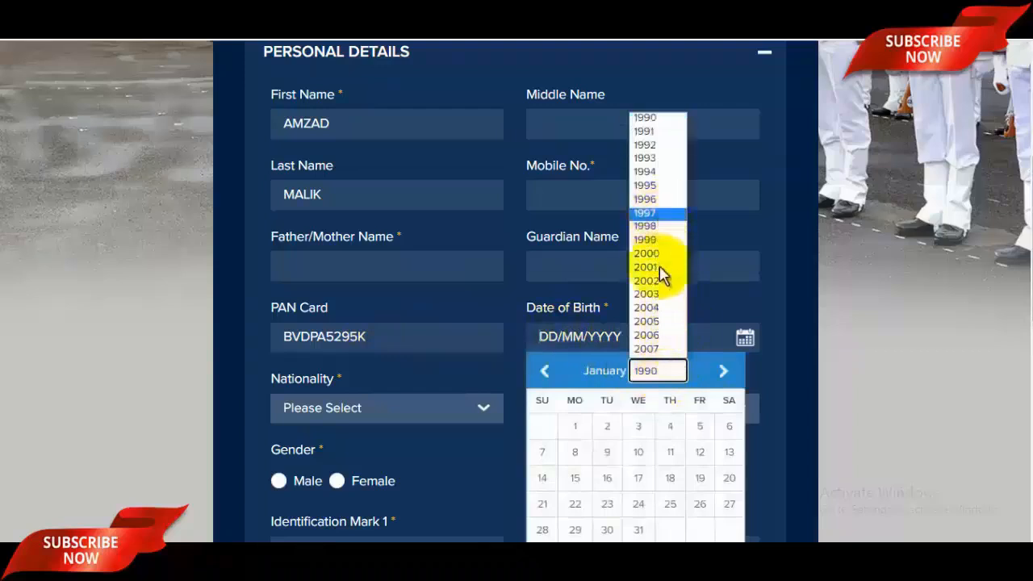
left_click(652, 212)
left_click(546, 372)
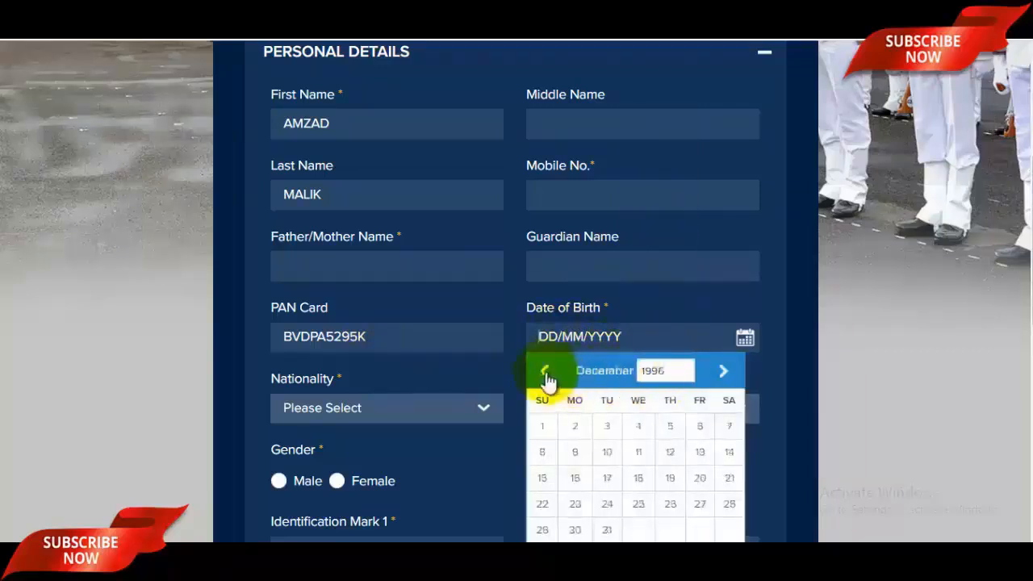
left_click(546, 371)
left_click(546, 371)
left_click(546, 372)
left_click(546, 371)
left_click(546, 371)
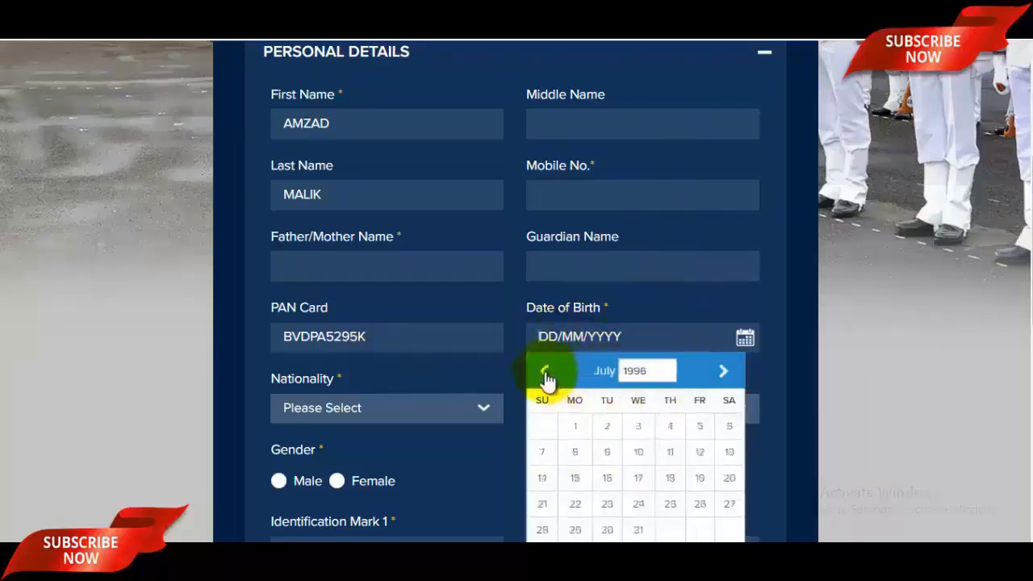
left_click(547, 373)
left_click(547, 373)
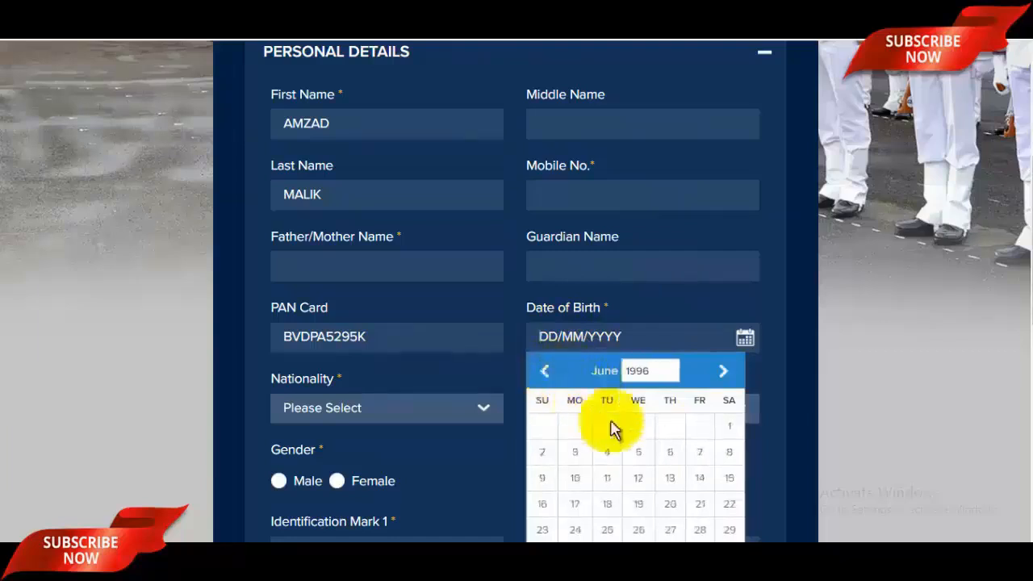
left_click(670, 427)
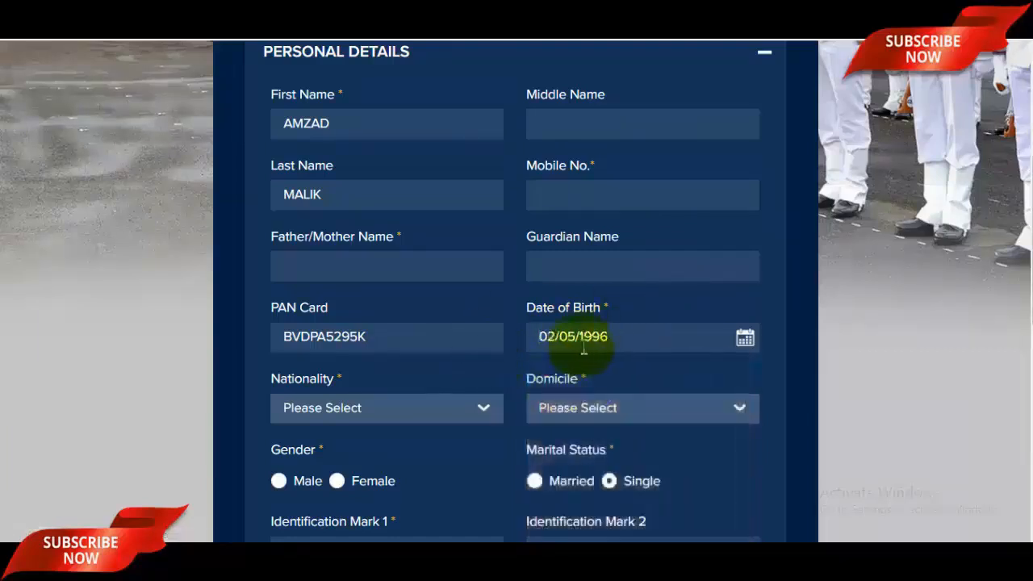
scroll(598, 347, "down", 2)
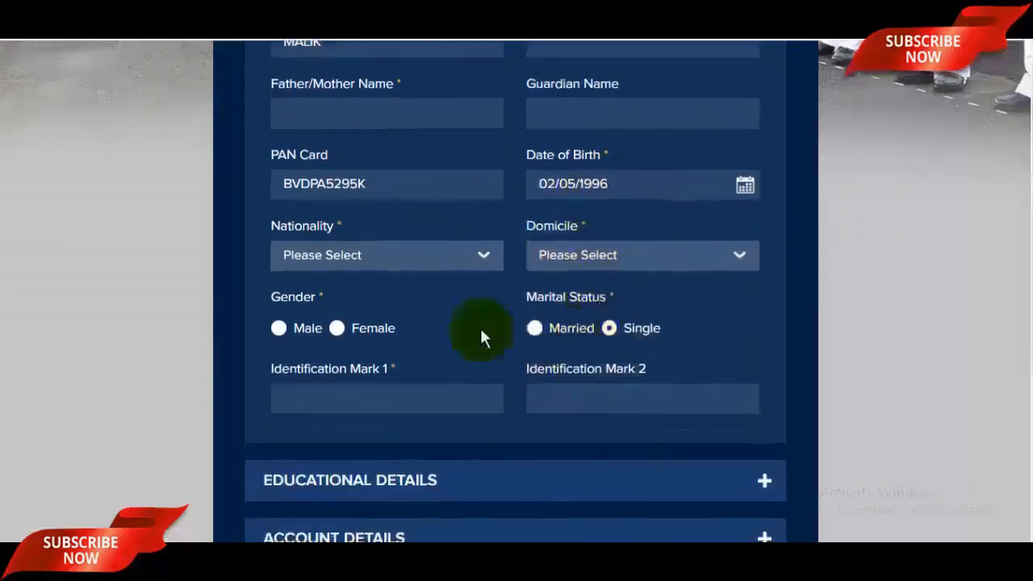
Step: Set nationality to Indian, domicile to Uttar Pradesh and gender to Male
left_click(430, 267)
left_click(338, 285)
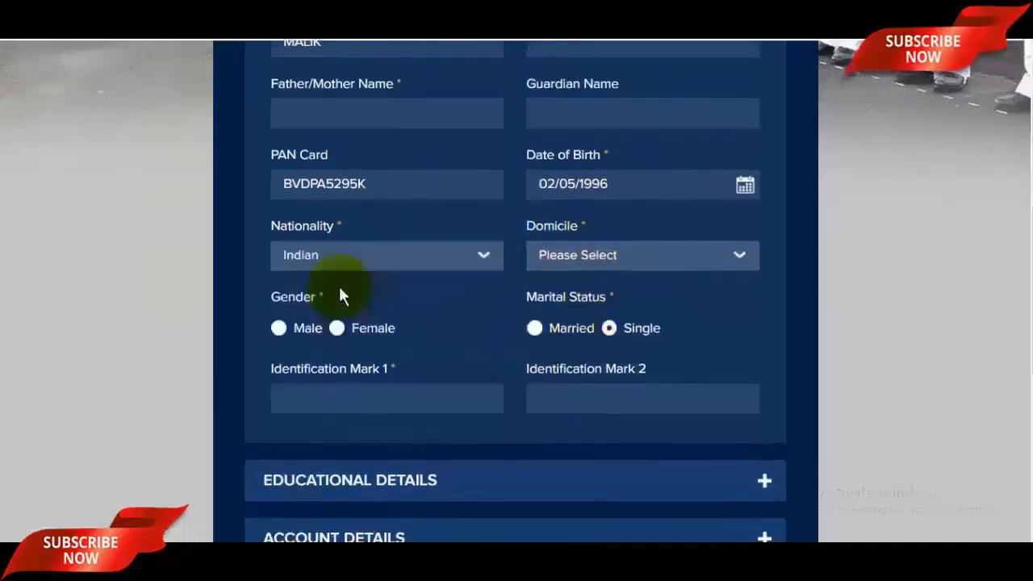
left_click(626, 265)
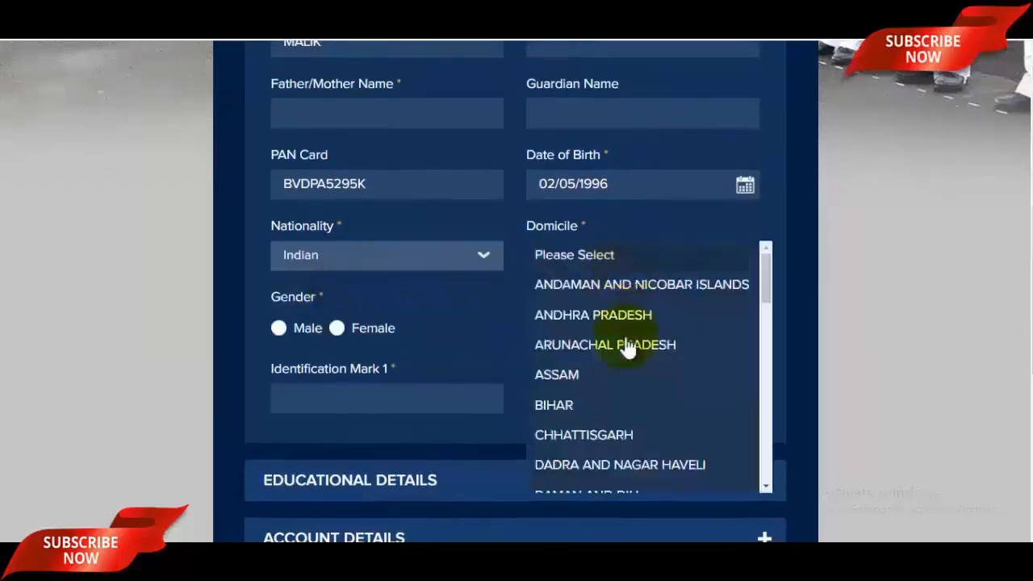
scroll(623, 406, "down", 10)
left_click(606, 420)
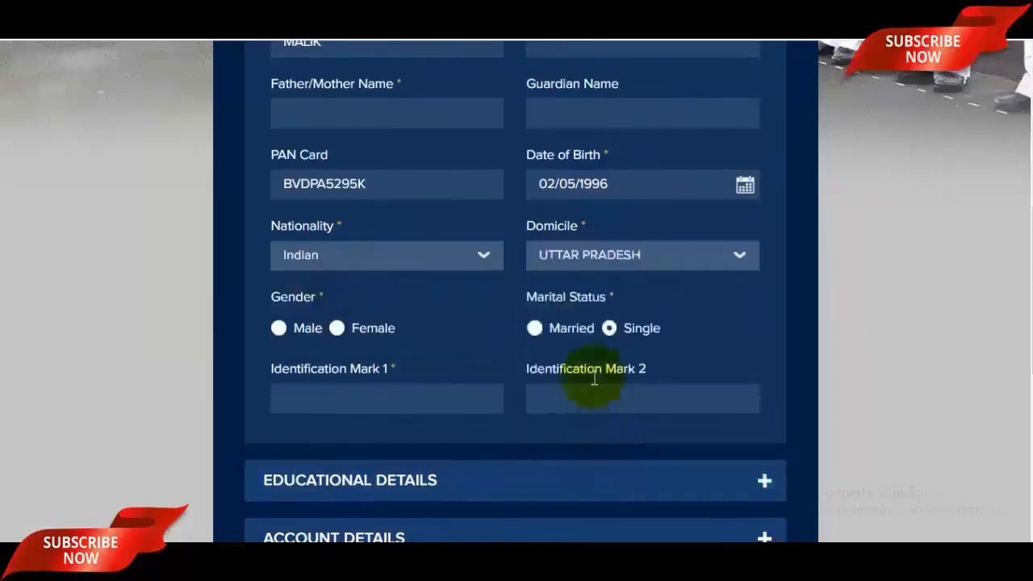
left_click(285, 333)
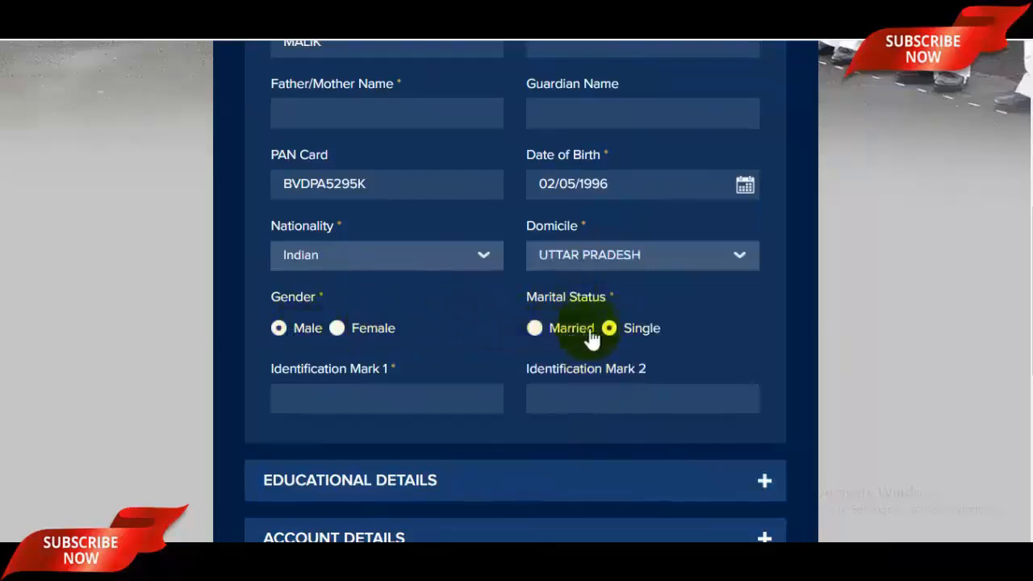
Step: Enter identification marks 'MOLE ON MY CHICK' and 'NO MARK'
scroll(622, 335, "down", 1)
left_click(424, 312)
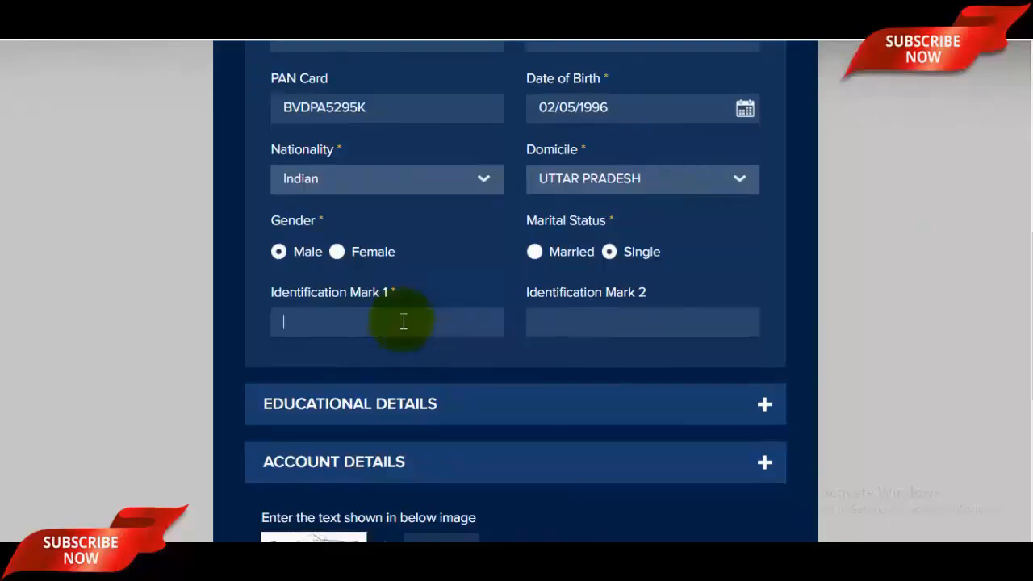
type("MOLE On")
type(" Y")
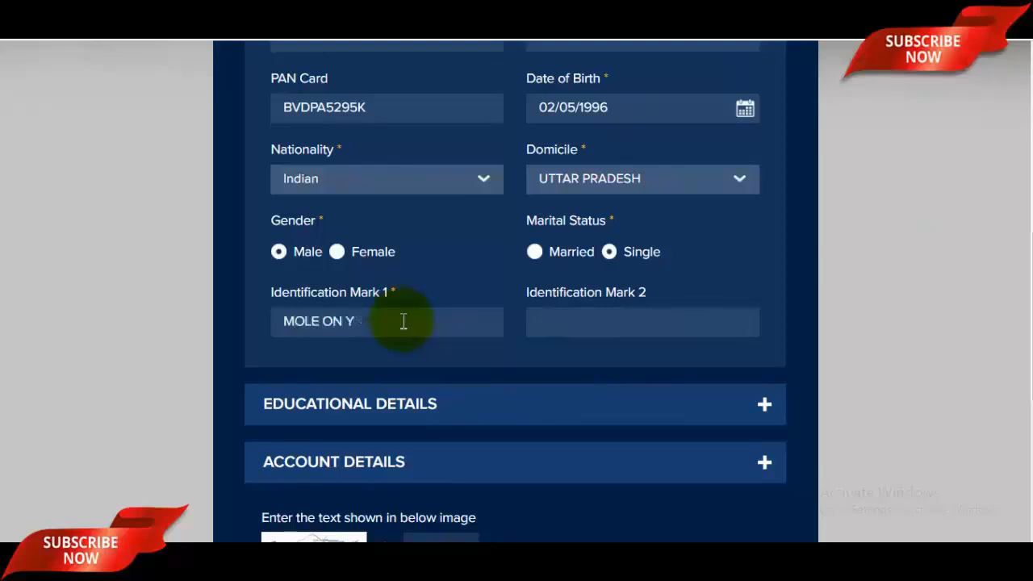
type(" CMY CGH")
key("BackSpace")
key("BackSpace")
type("hICK")
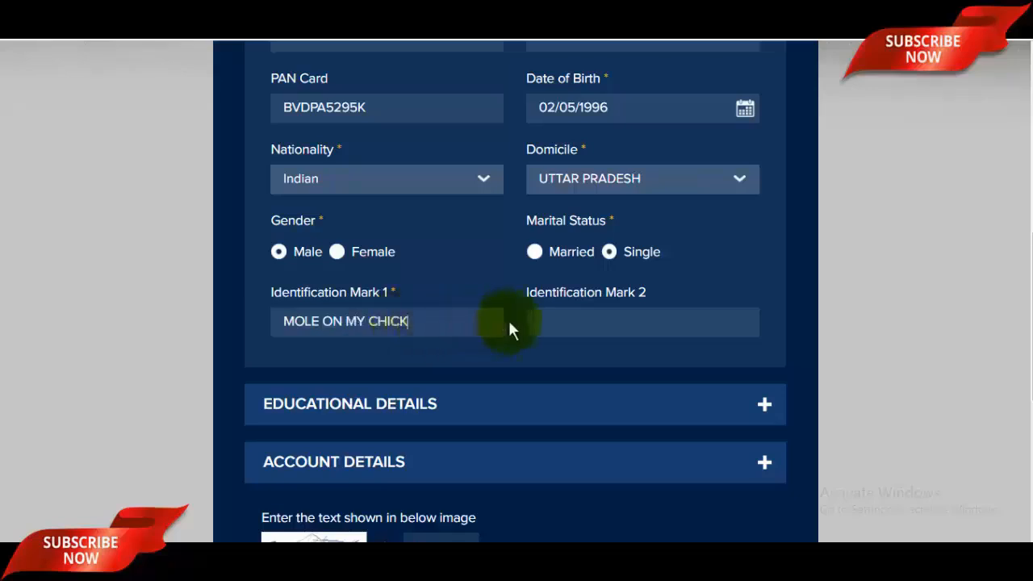
left_click(568, 323)
type("NO MARK")
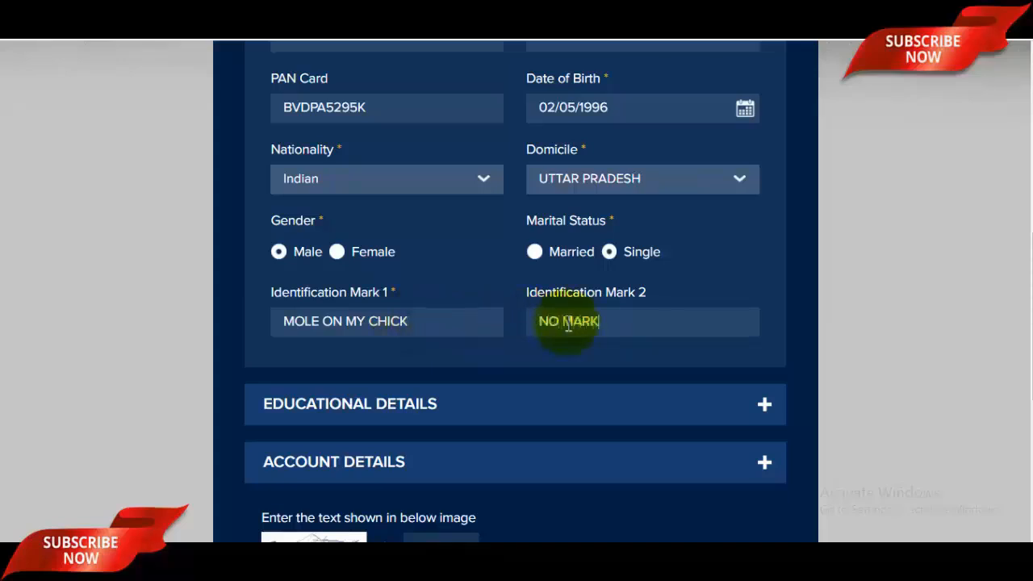
scroll(568, 323, "down", 3)
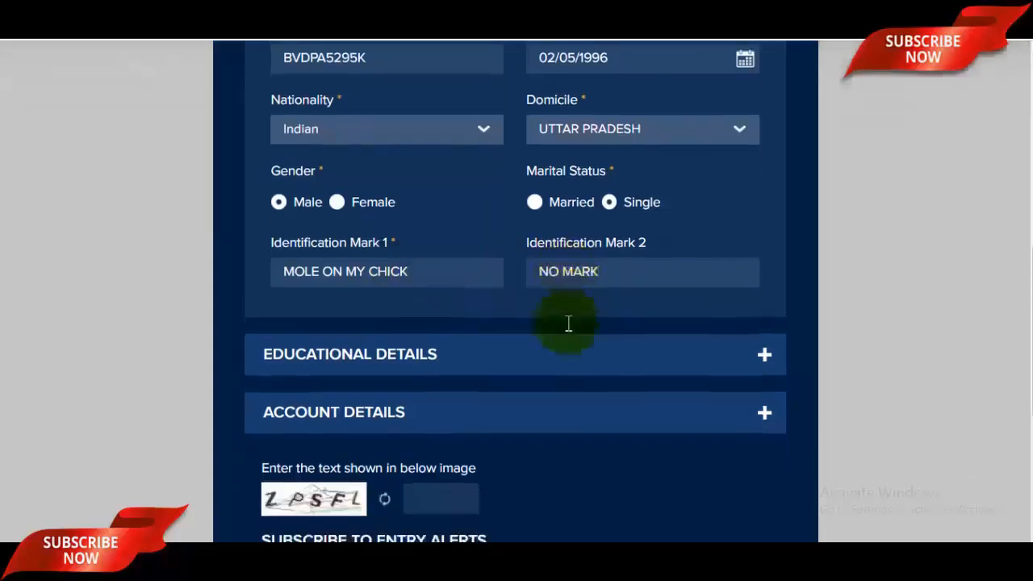
left_click(454, 258)
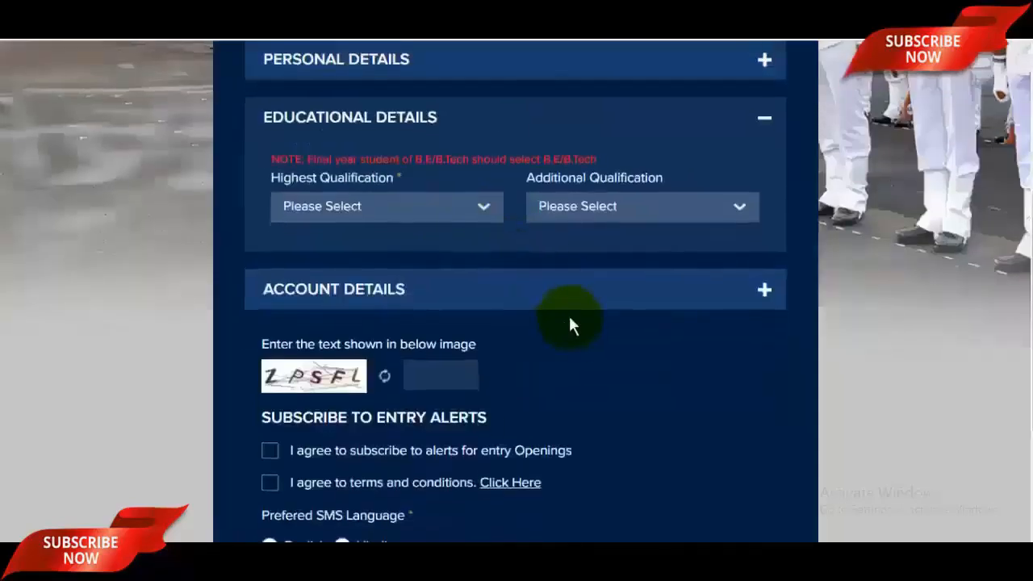
scroll(413, 231, "up", 2)
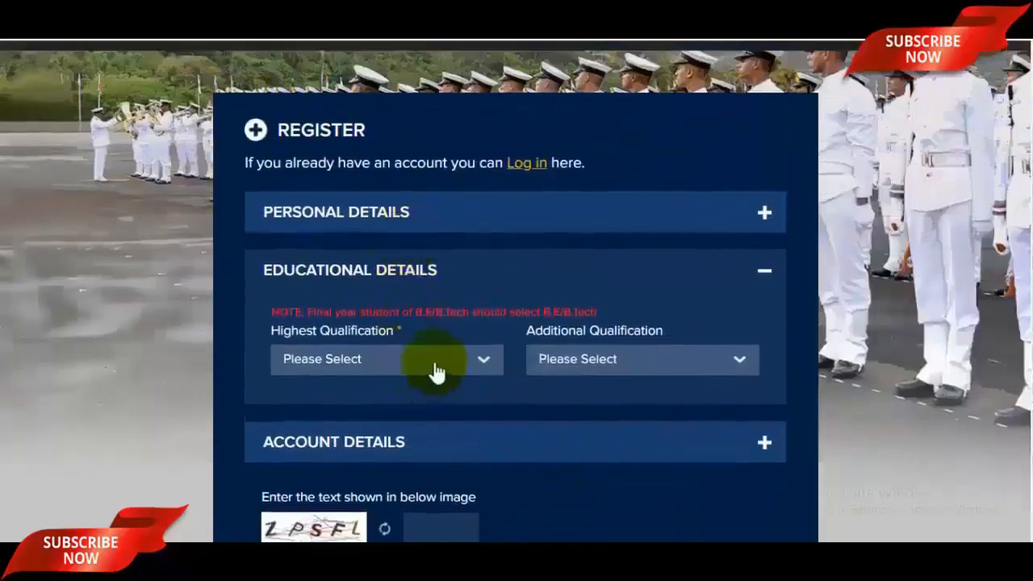
left_click(419, 371)
scroll(364, 444, "down", 4)
scroll(356, 446, "up", 1)
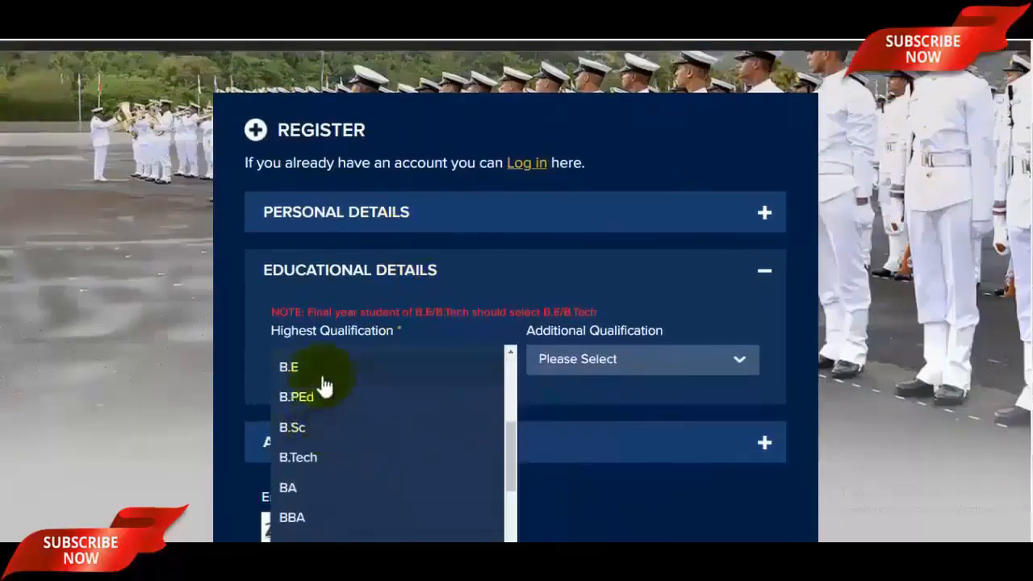
scroll(332, 420, "up", 2)
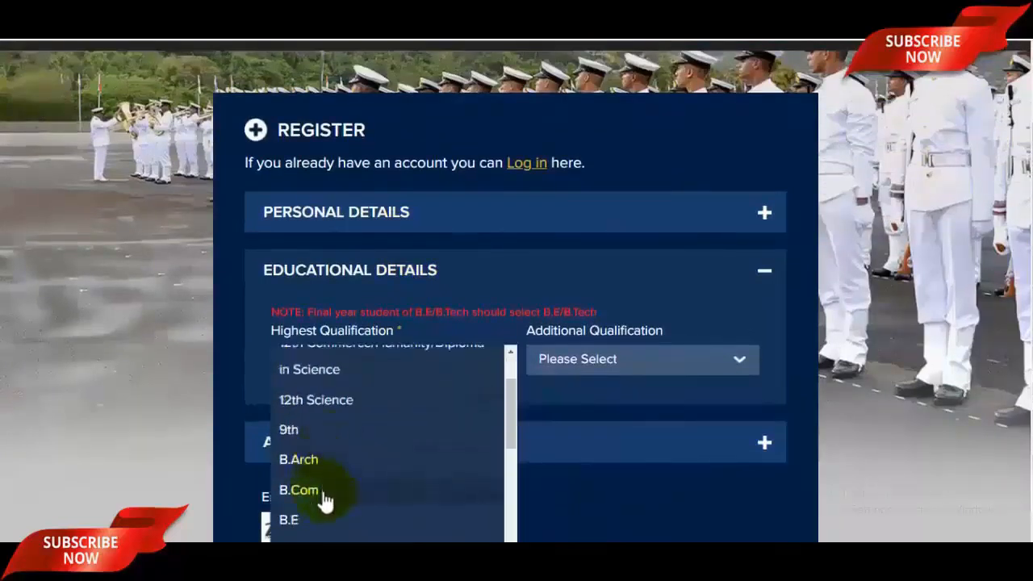
left_click(322, 488)
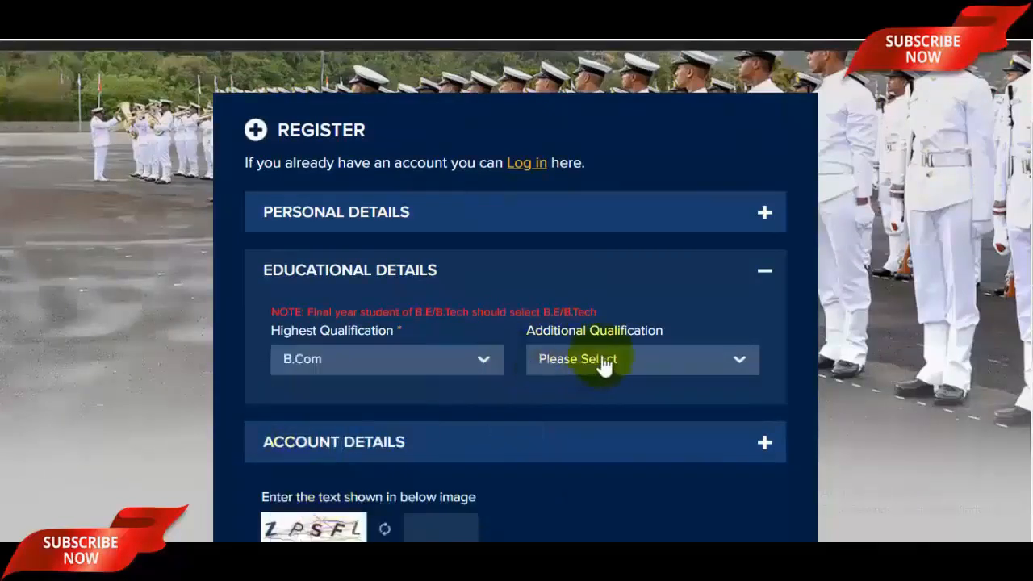
left_click(637, 365)
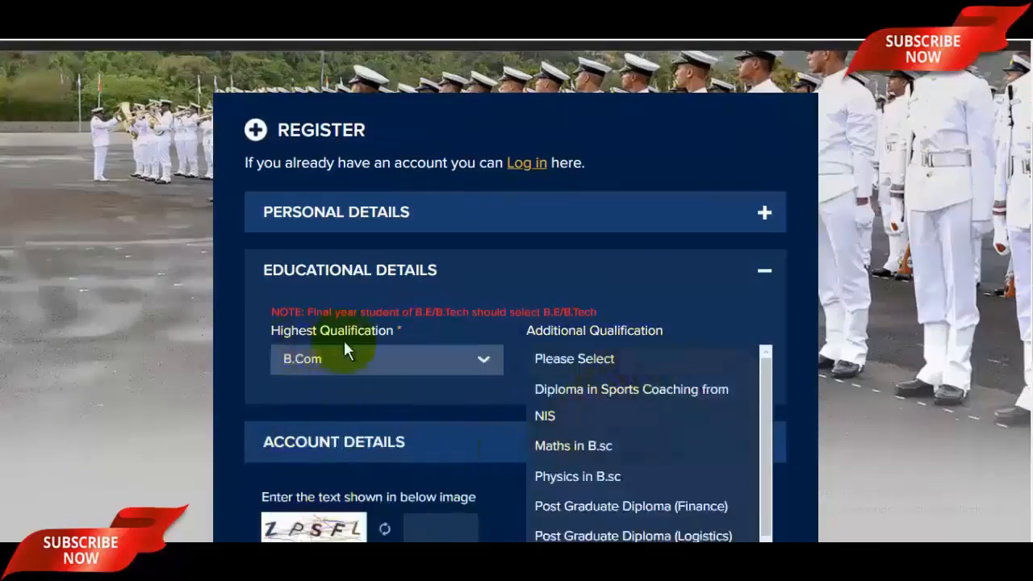
scroll(629, 434, "down", 5)
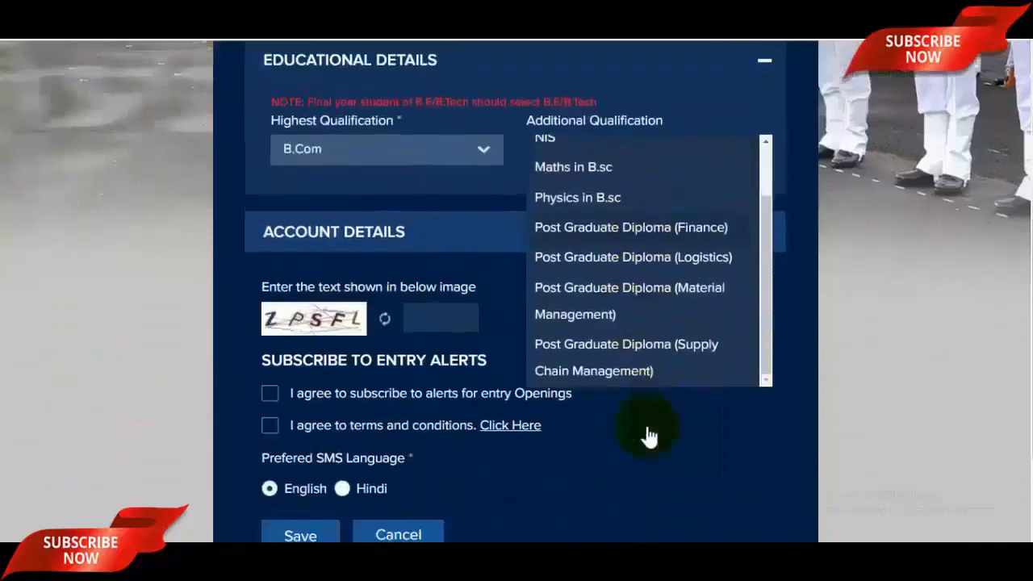
scroll(639, 302, "up", 3)
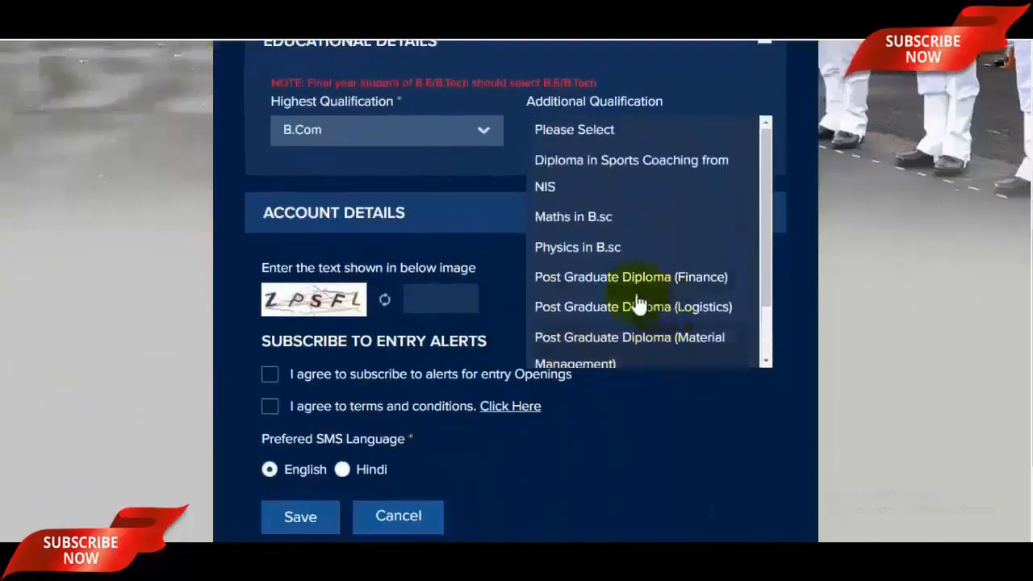
scroll(611, 274, "up", 2)
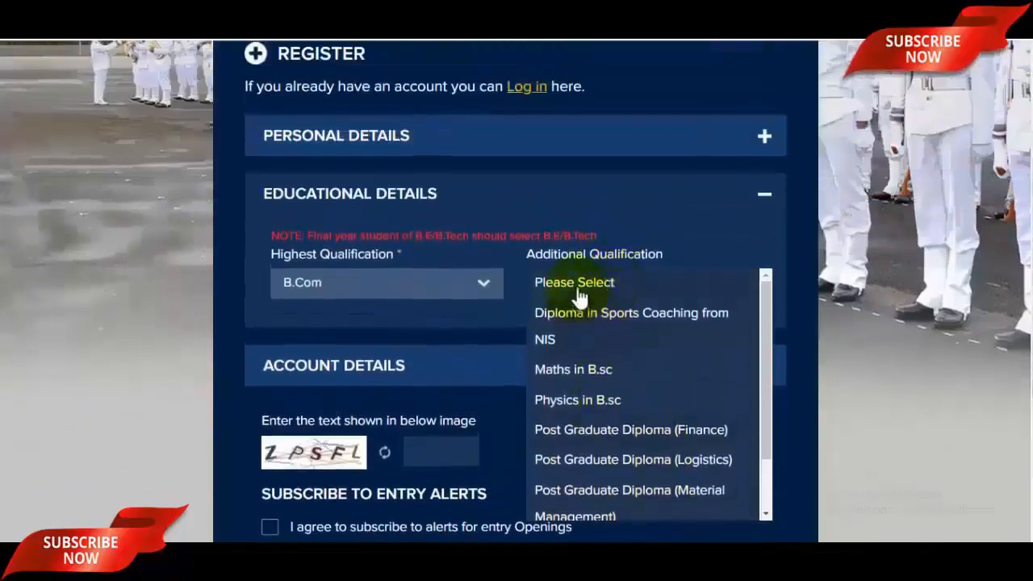
scroll(613, 388, "down", 2)
scroll(618, 406, "up", 2)
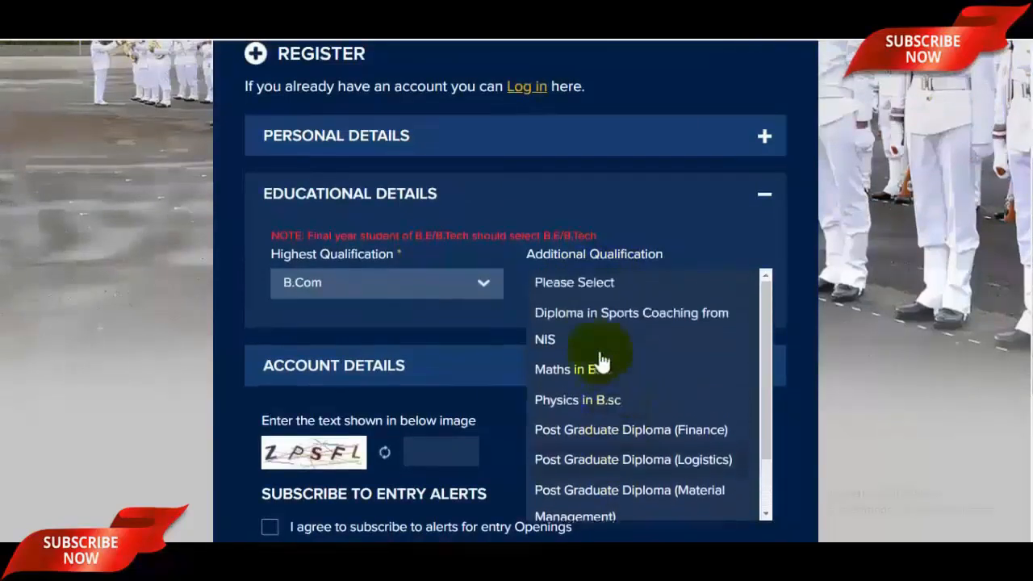
left_click(589, 295)
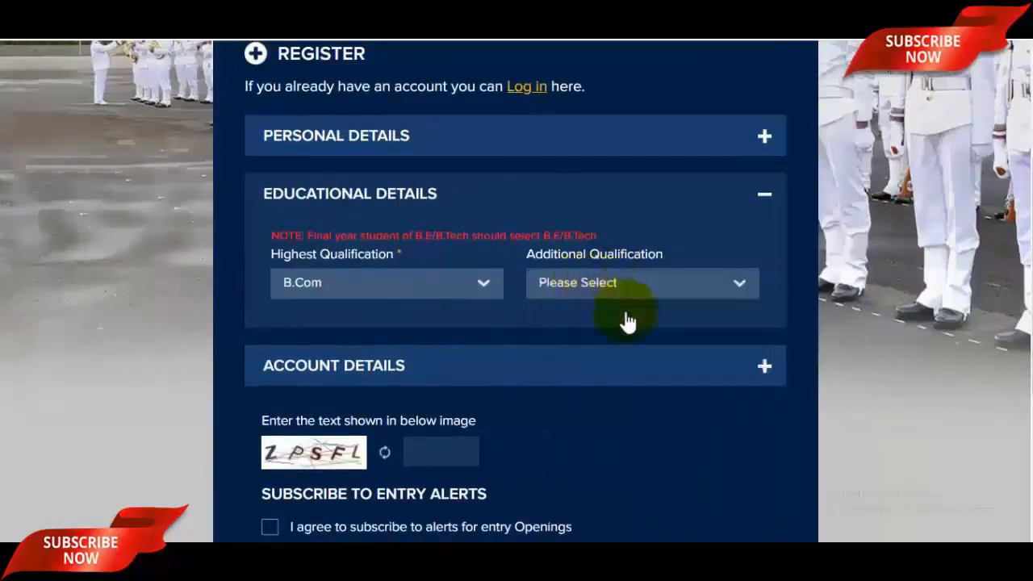
Step: Expand Account Details and fill in the Password and Confirm Password fields
left_click(545, 373)
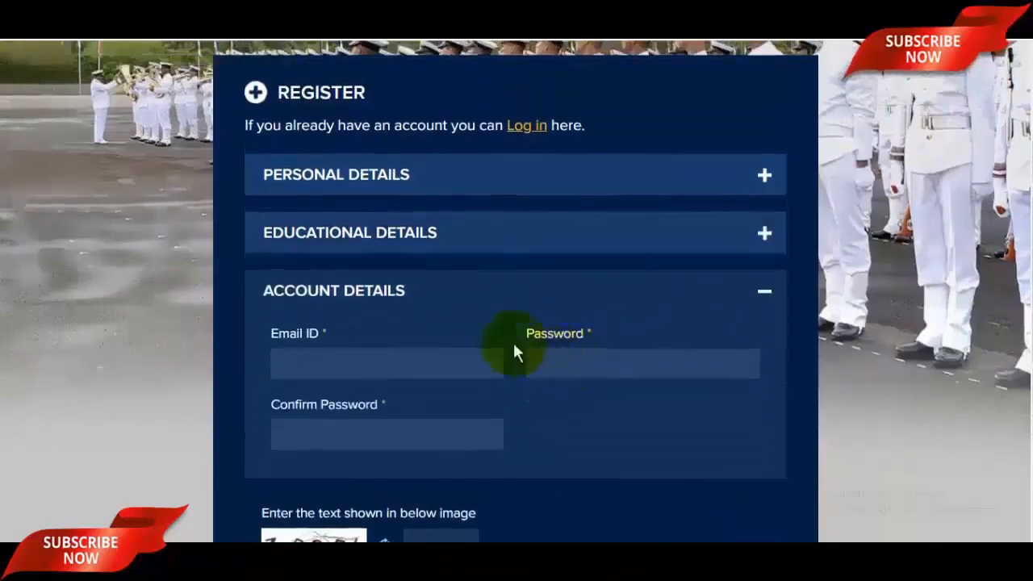
scroll(509, 345, "down", 2)
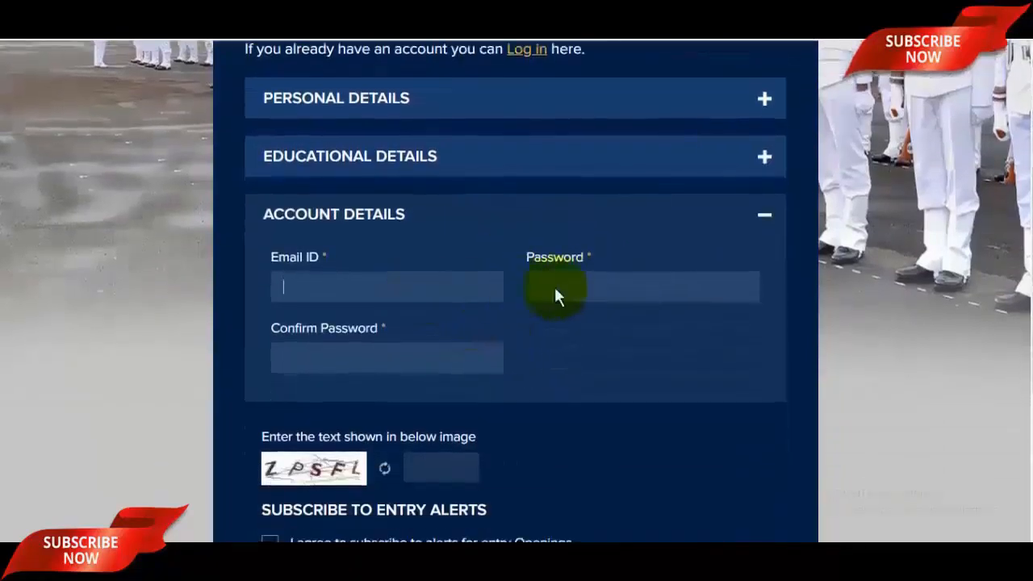
left_click(647, 288)
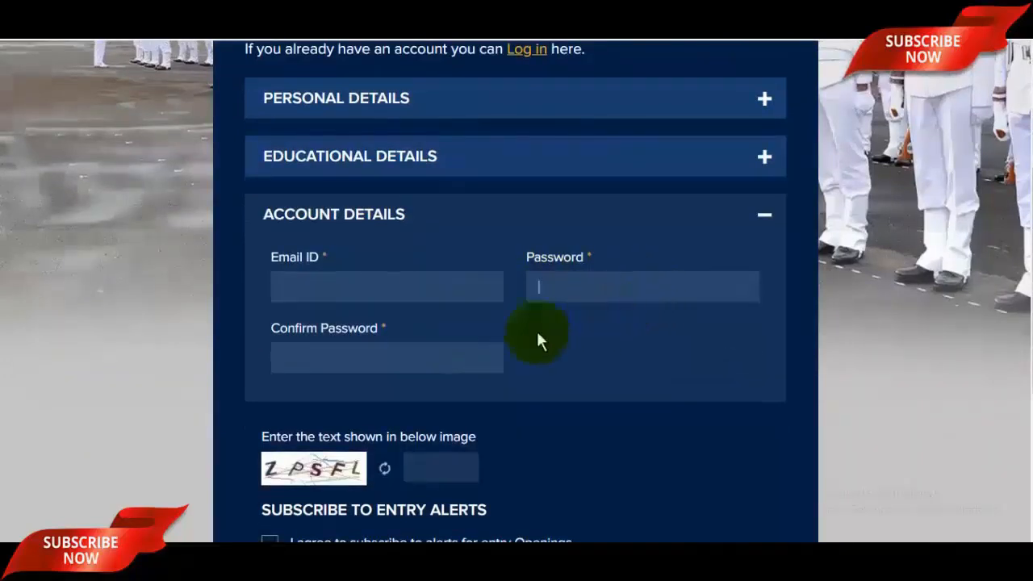
left_click(450, 352)
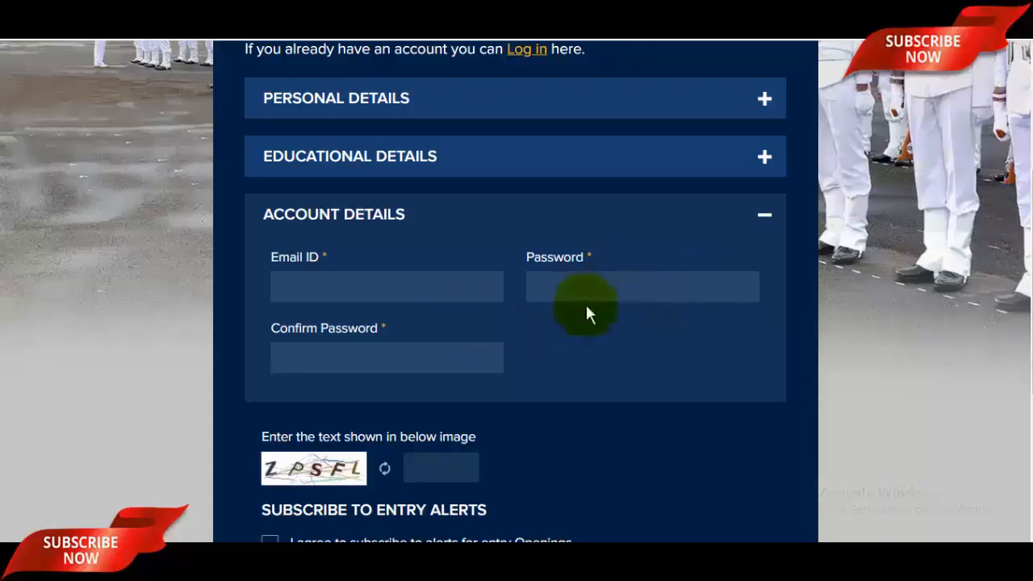
scroll(581, 311, "down", 3)
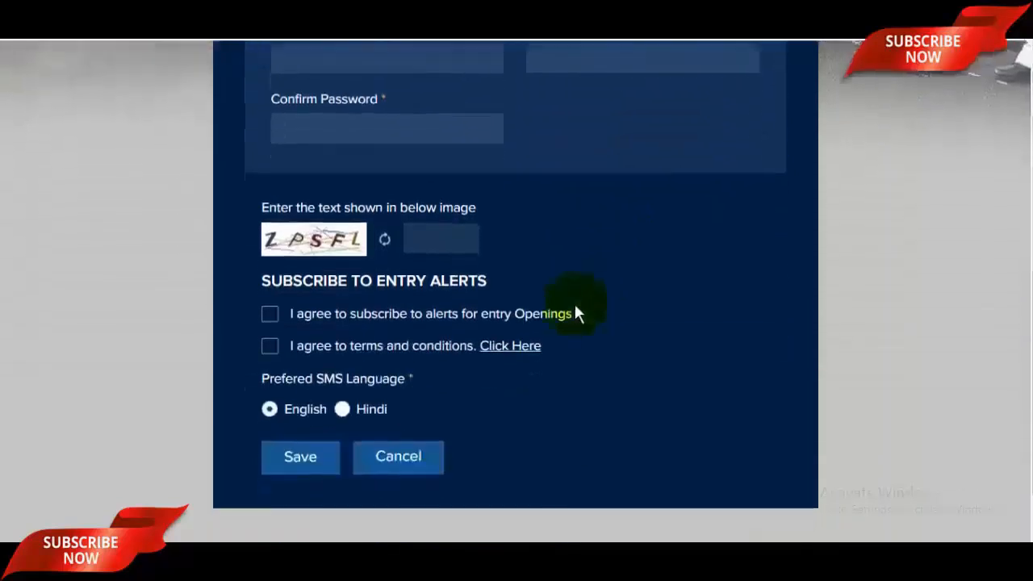
Step: Enter the captcha, tick entry alerts and terms, keep English for SMS, and save
left_click(457, 239)
left_click(271, 315)
left_click(271, 345)
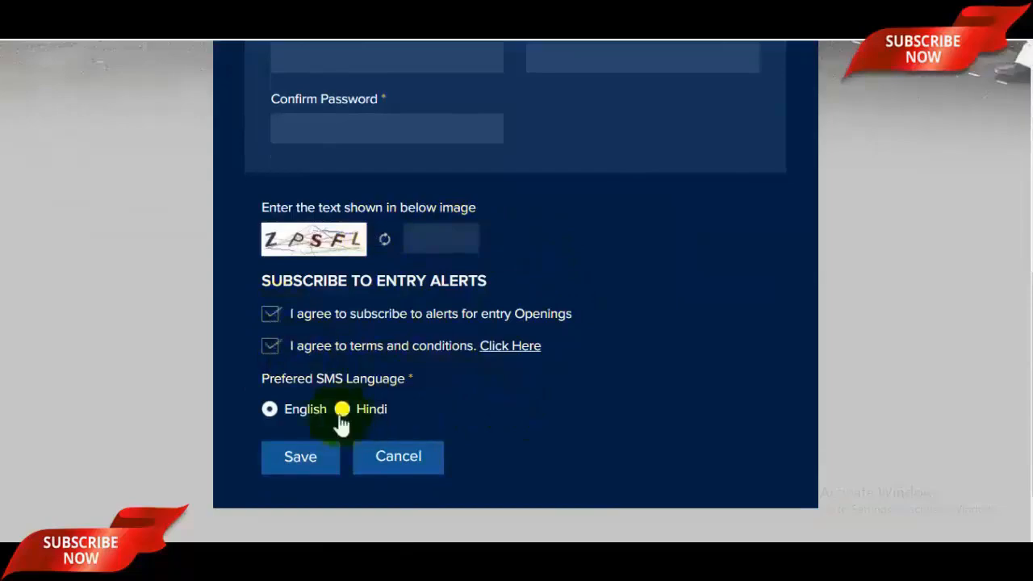
left_click(272, 409)
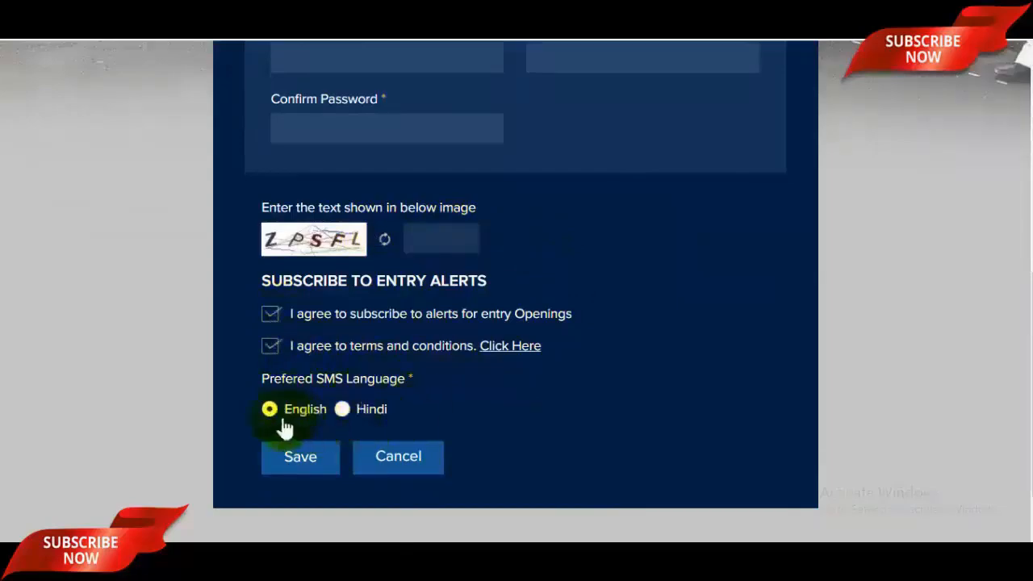
scroll(624, 380, "up", 6)
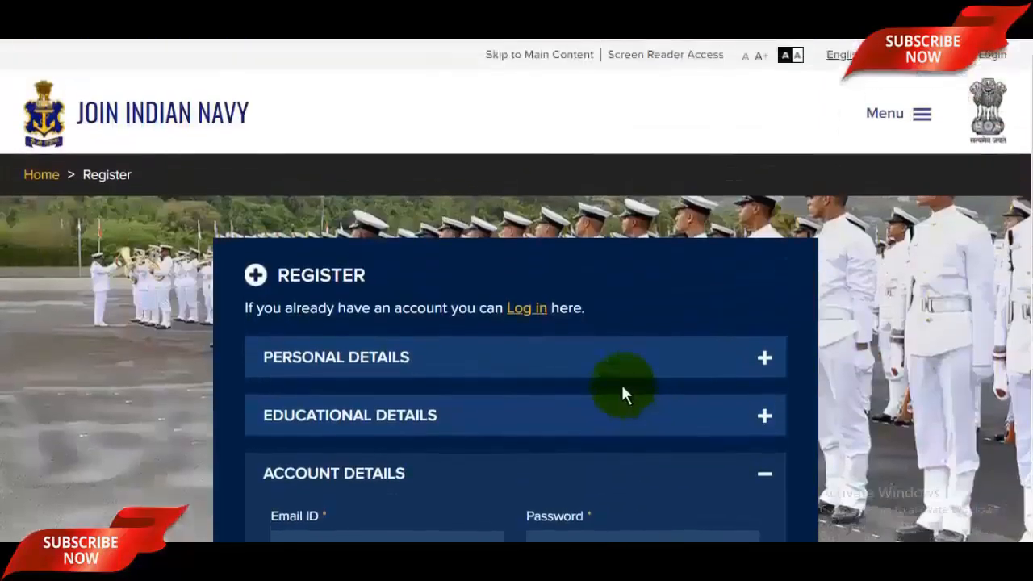
scroll(592, 374, "down", 6)
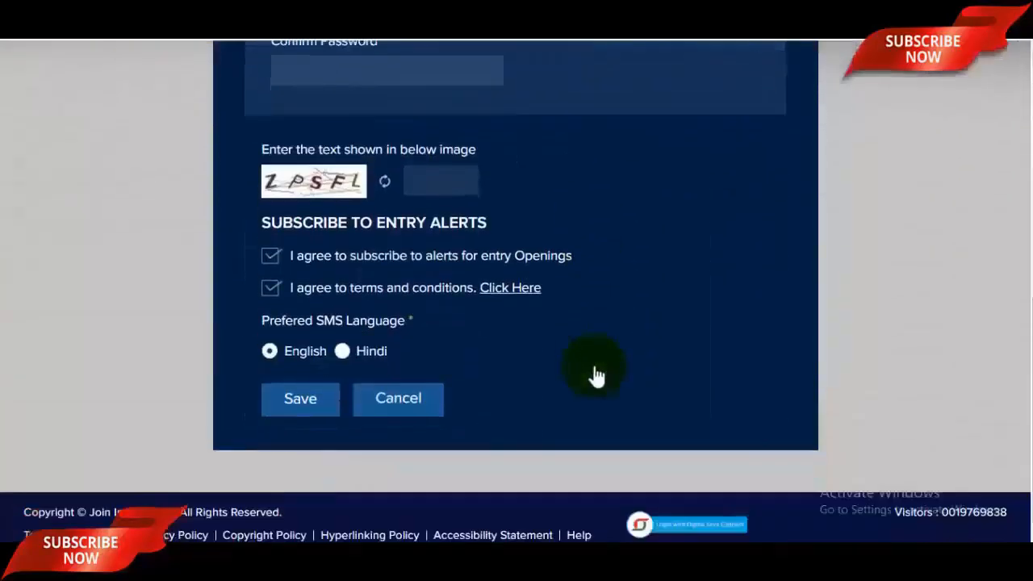
left_click(300, 385)
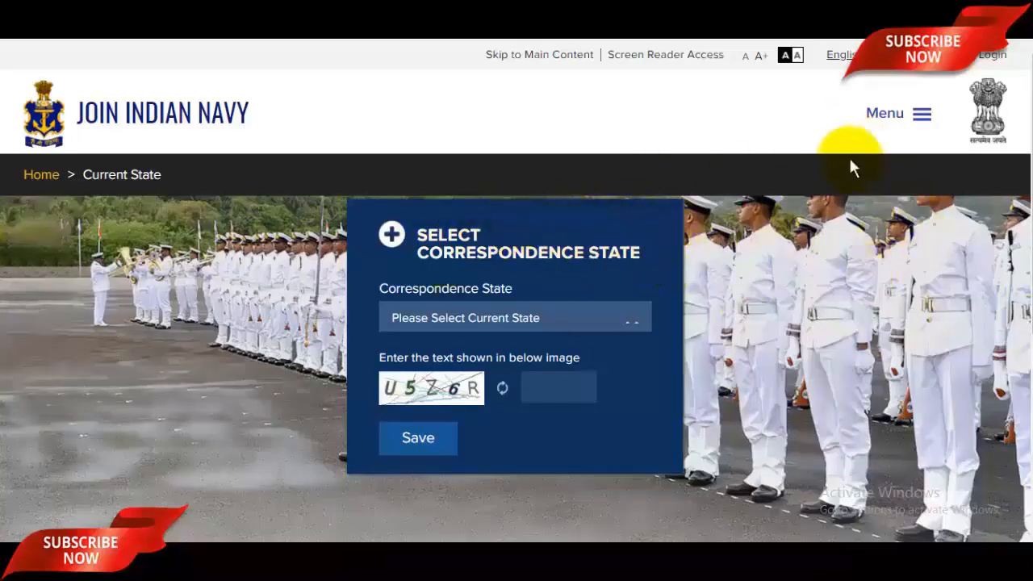
Step: Choose UTTAR PRADESH as the correspondence state
left_click(921, 121)
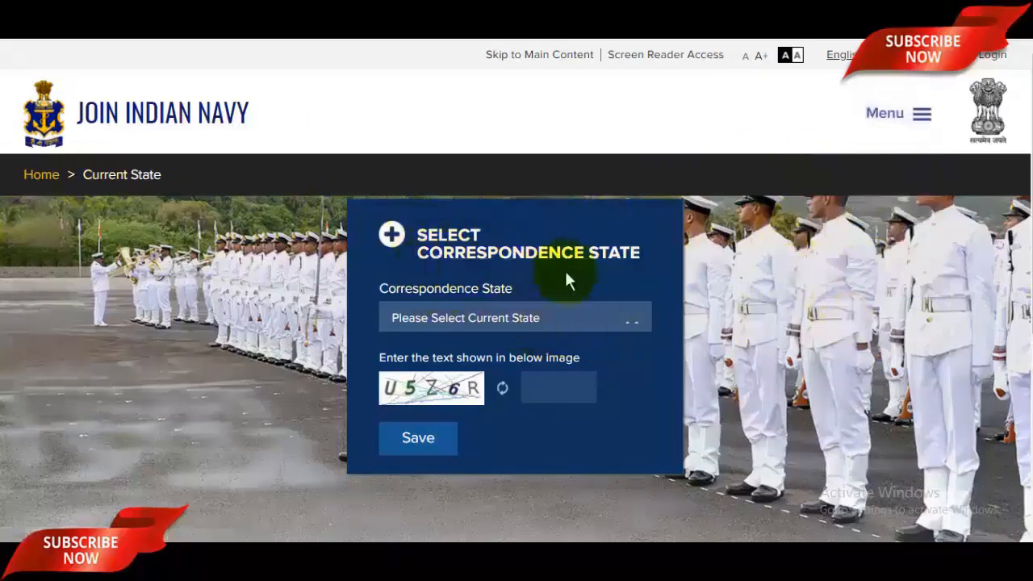
left_click(534, 319)
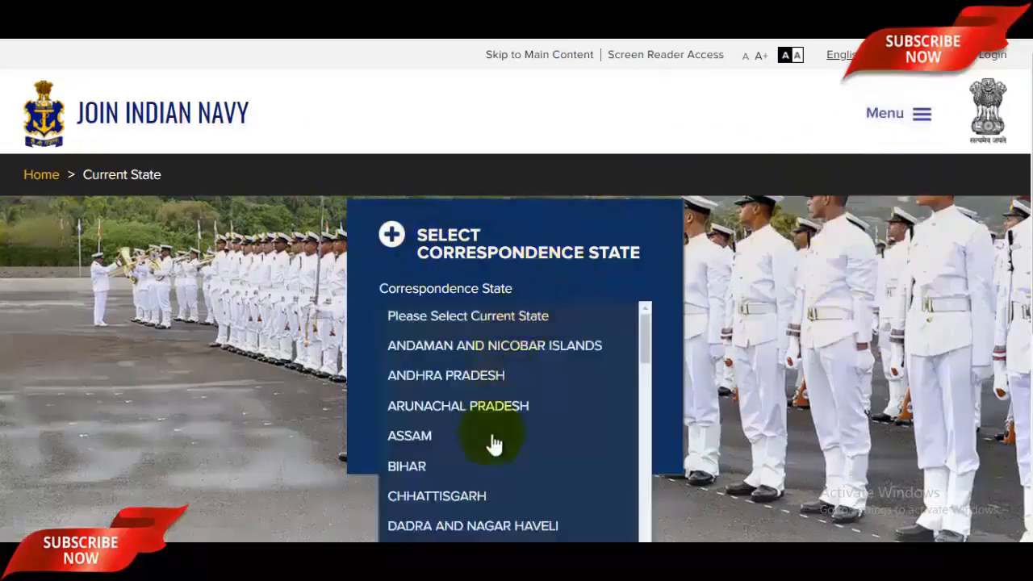
scroll(494, 444, "down", 10)
left_click(458, 489)
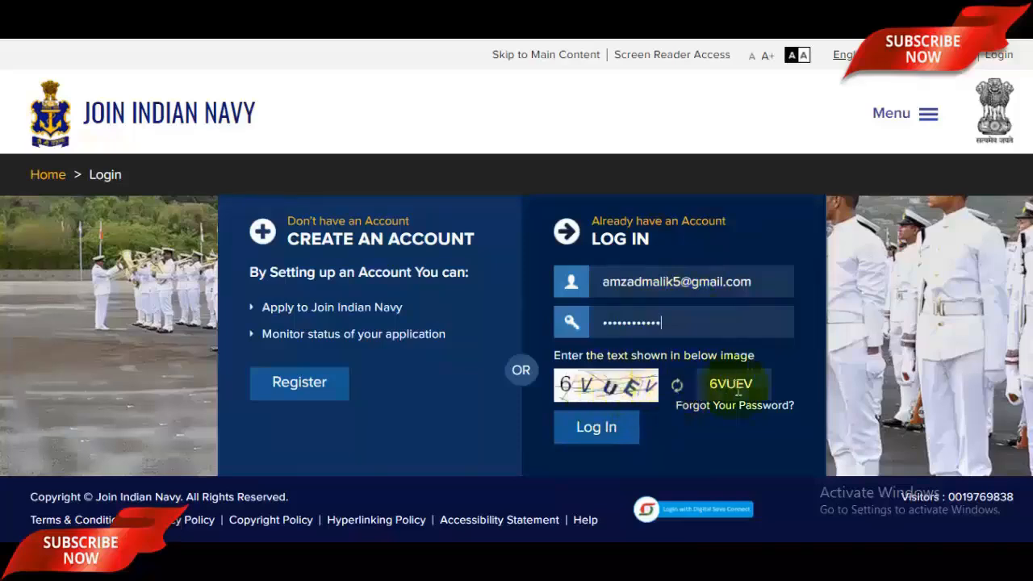
Step: Log in and set highest qualification B.E in Electrical, leaving additional qualification unselected
left_click(613, 427)
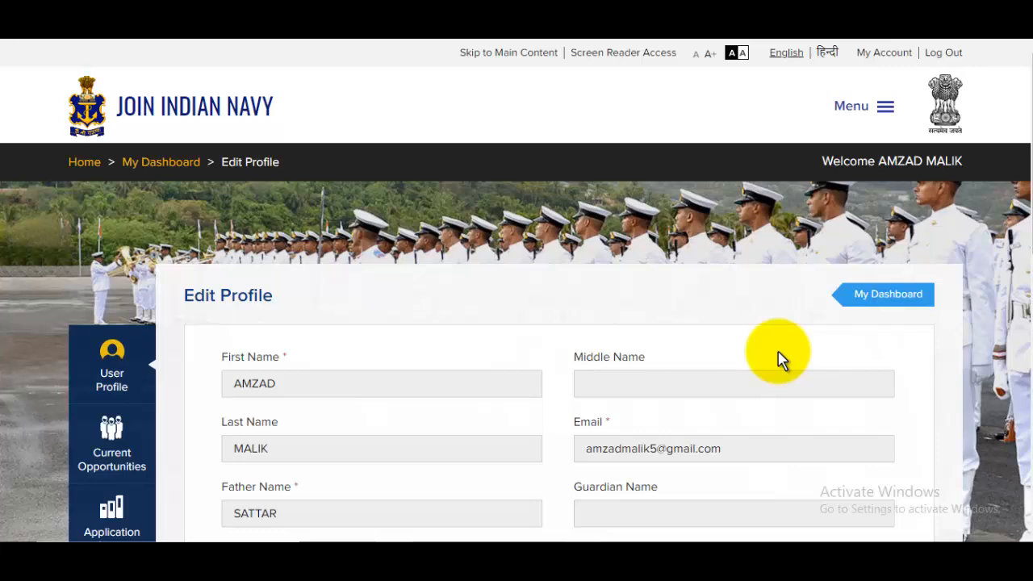
scroll(721, 345, "down", 1)
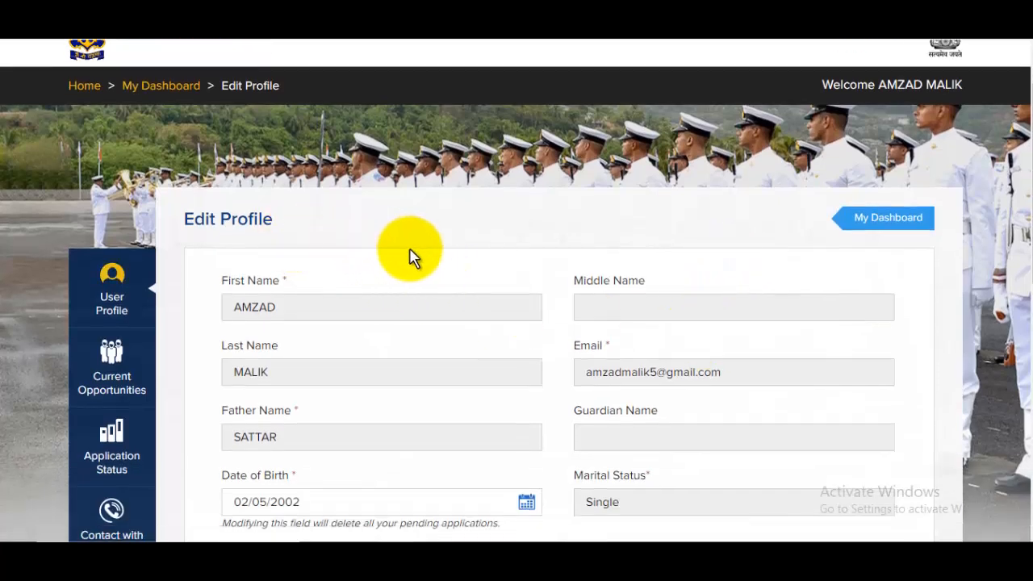
scroll(453, 260, "down", 2)
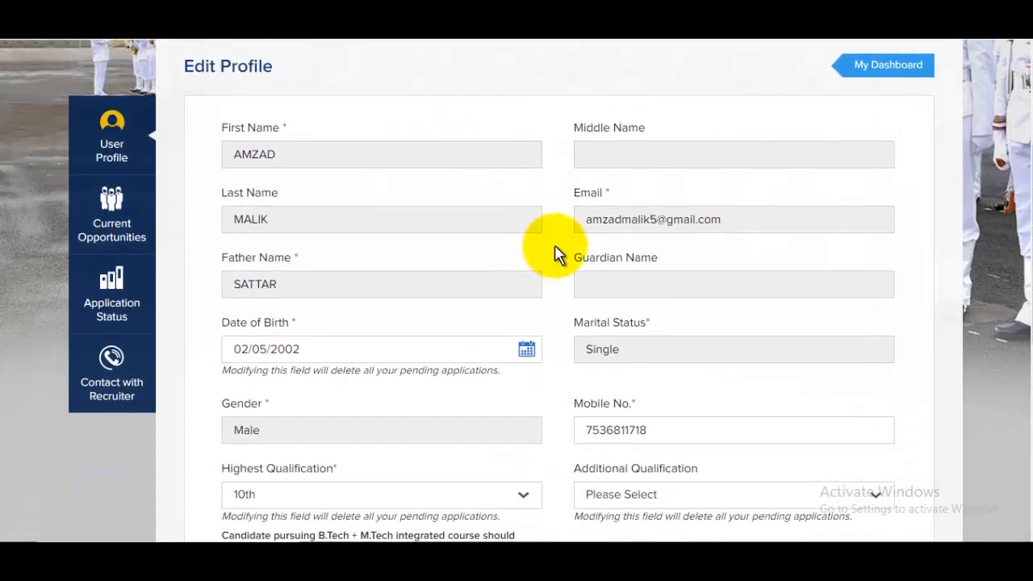
scroll(558, 256, "down", 1)
scroll(573, 275, "down", 2)
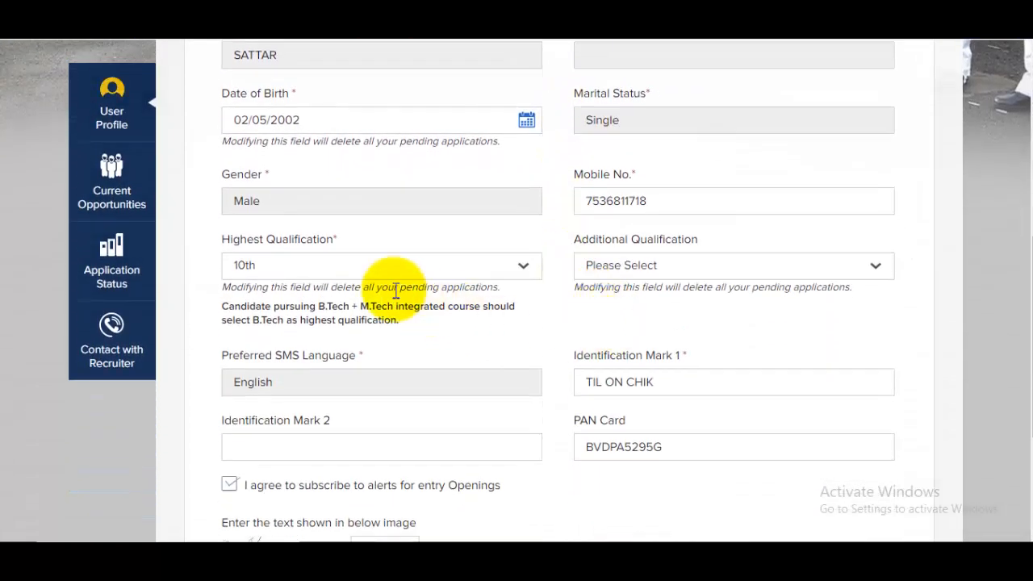
left_click(377, 274)
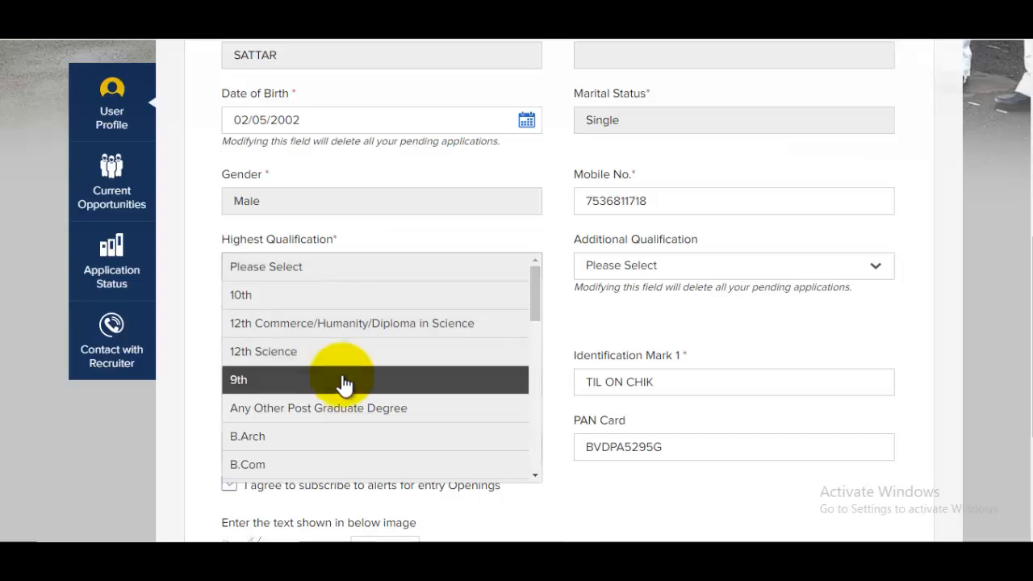
scroll(341, 396, "down", 3)
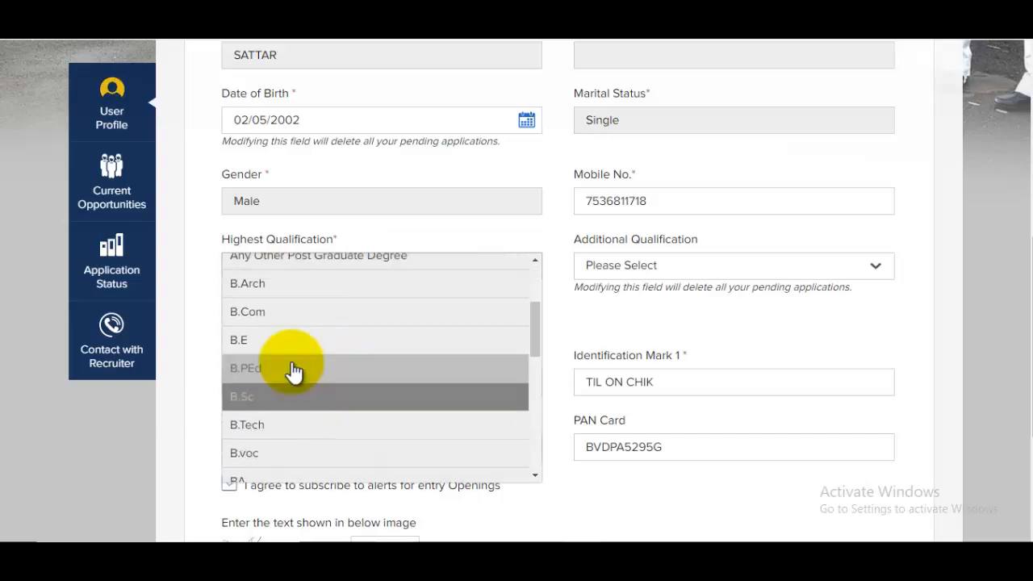
left_click(284, 352)
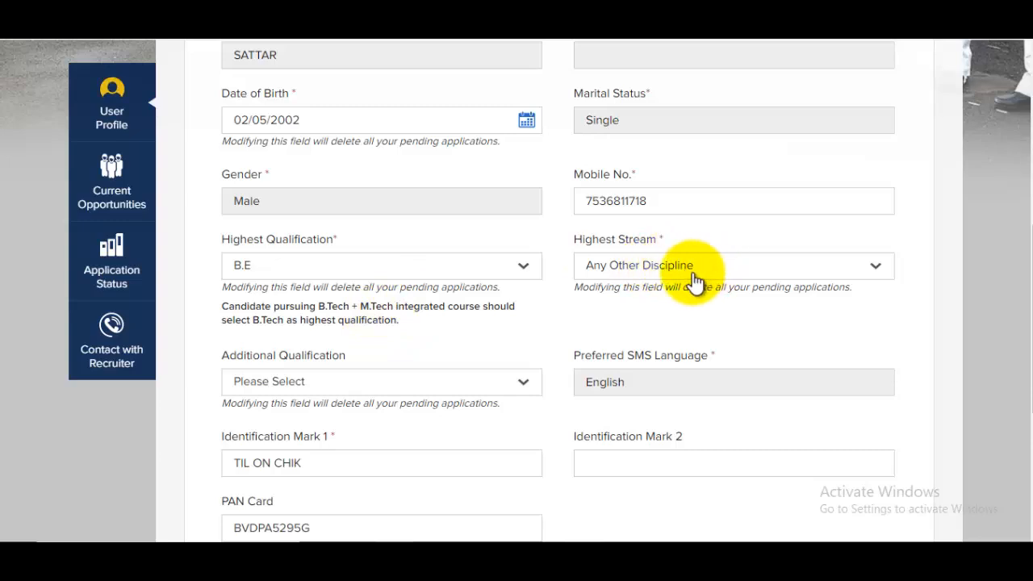
left_click(691, 271)
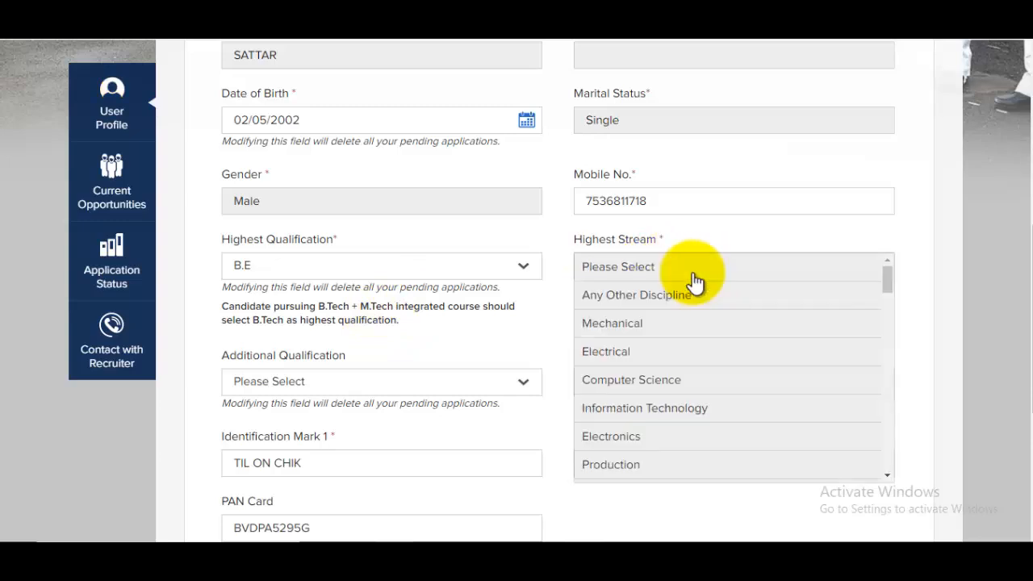
left_click(630, 352)
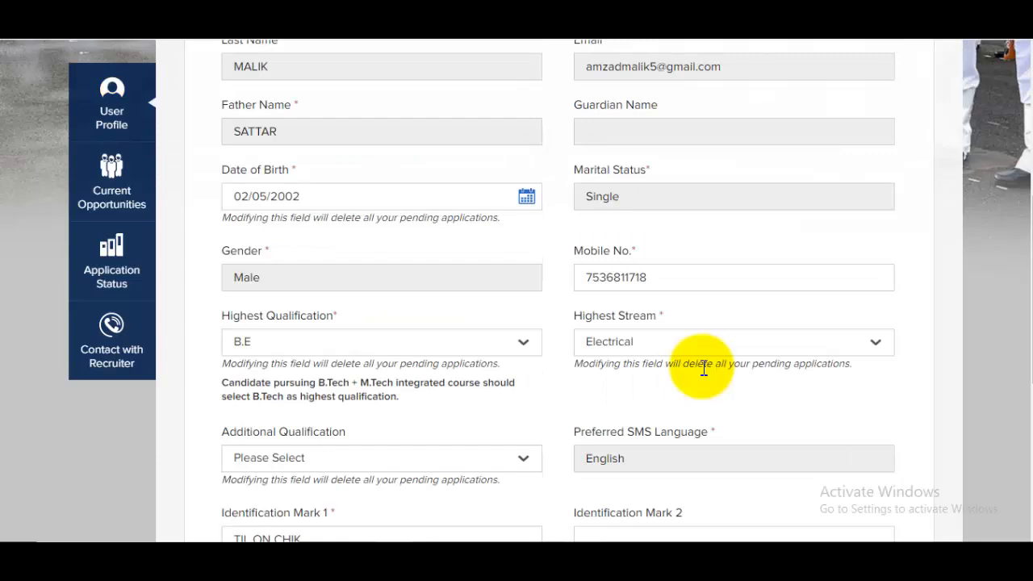
scroll(703, 368, "down", 2)
left_click(333, 320)
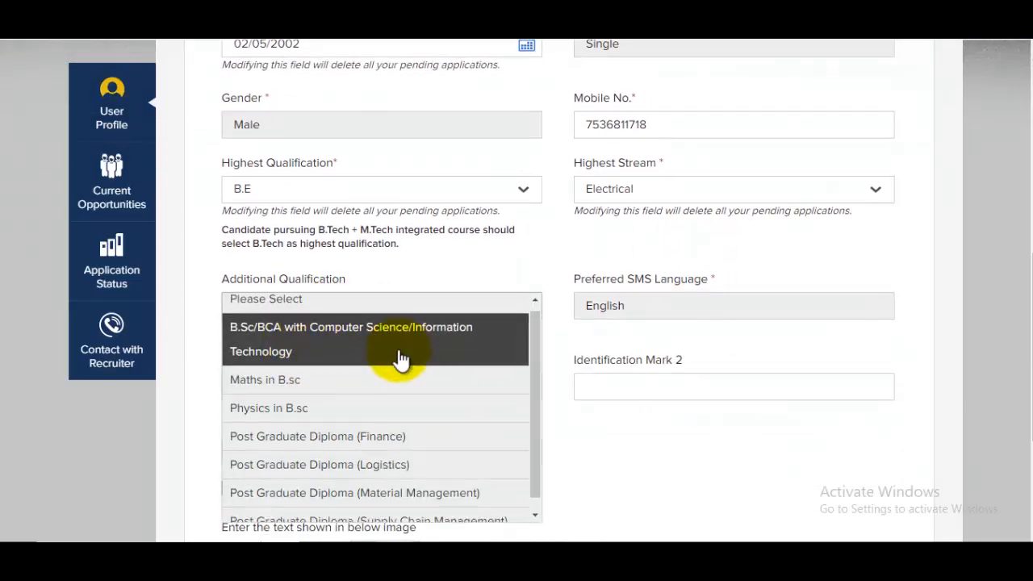
scroll(363, 363, "down", 1)
scroll(473, 455, "down", 2)
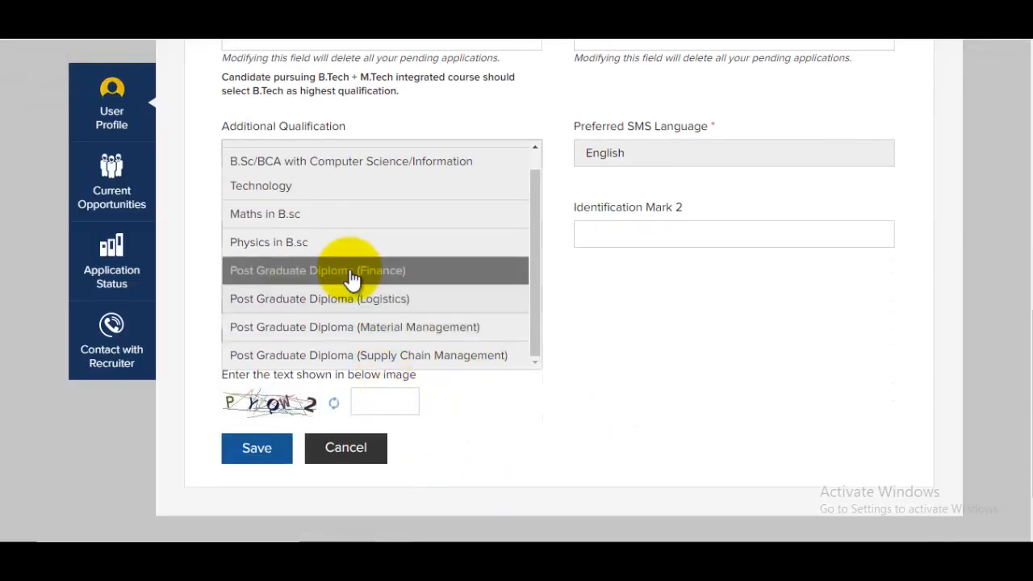
scroll(353, 279, "up", 1)
left_click(323, 159)
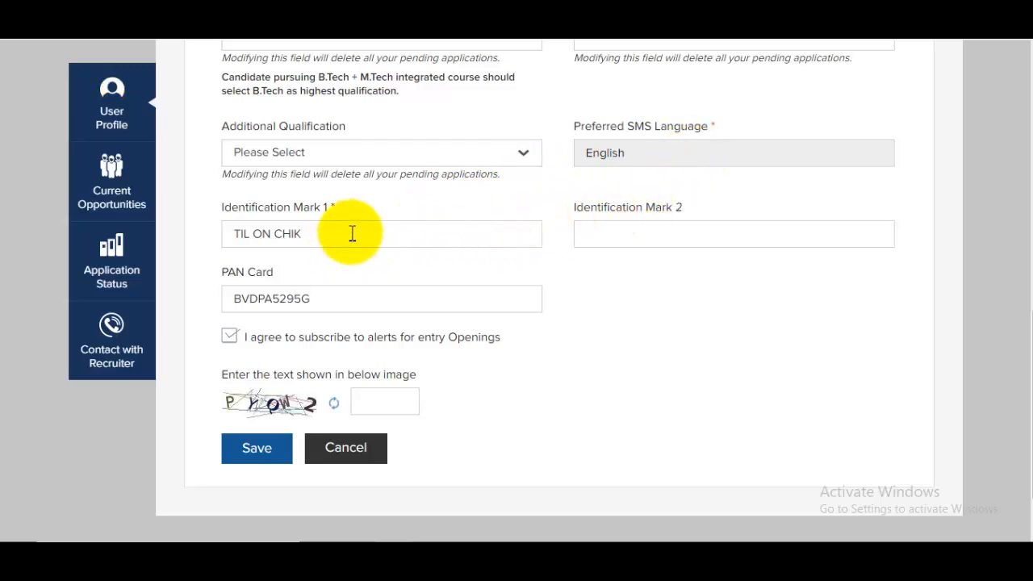
Step: Check the identification mark and PAN Card entries, fill the captcha and save the profile
left_click(261, 233)
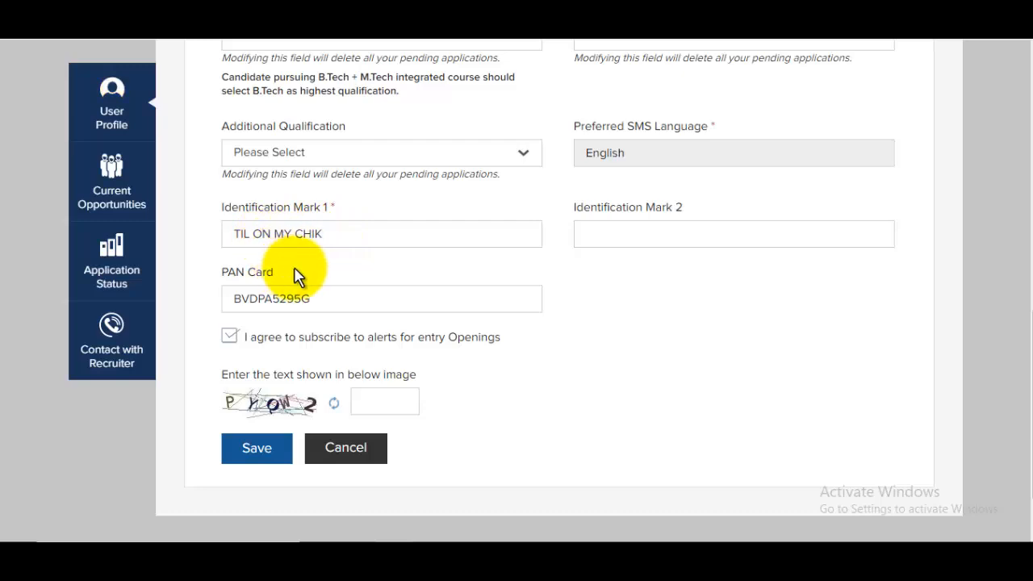
left_click(629, 237)
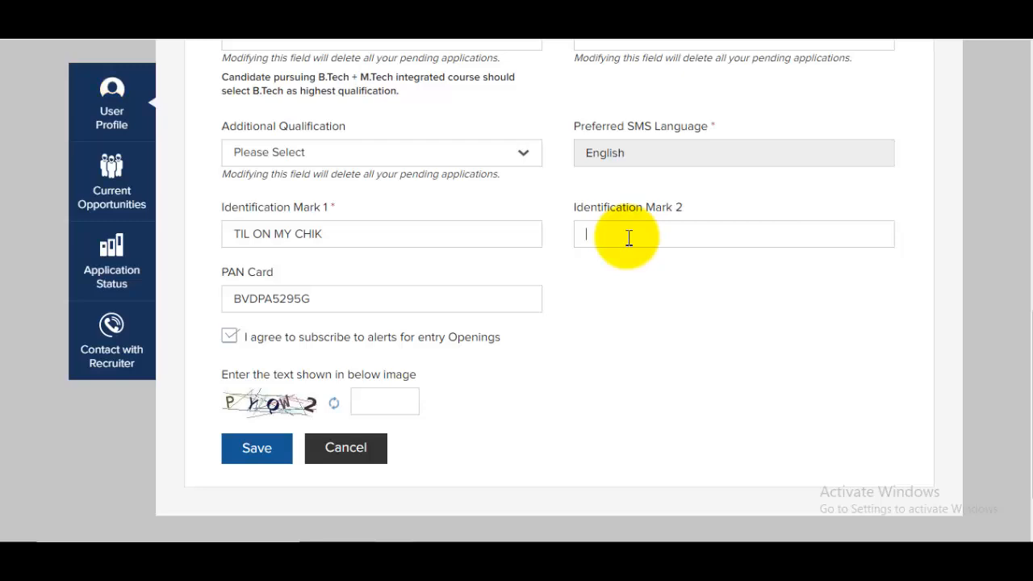
left_click_drag(235, 273, 339, 295)
left_click(324, 300)
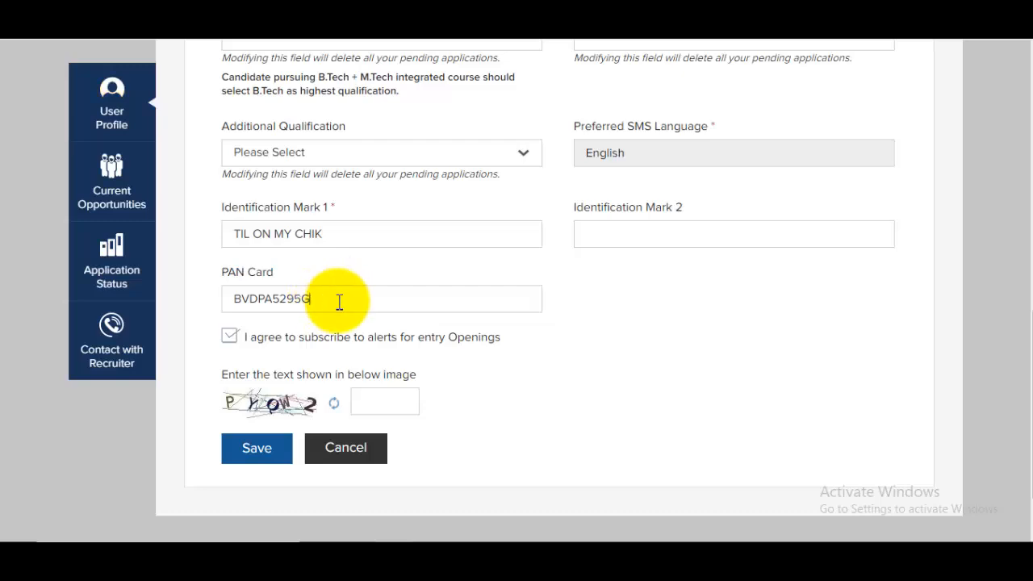
left_click(372, 399)
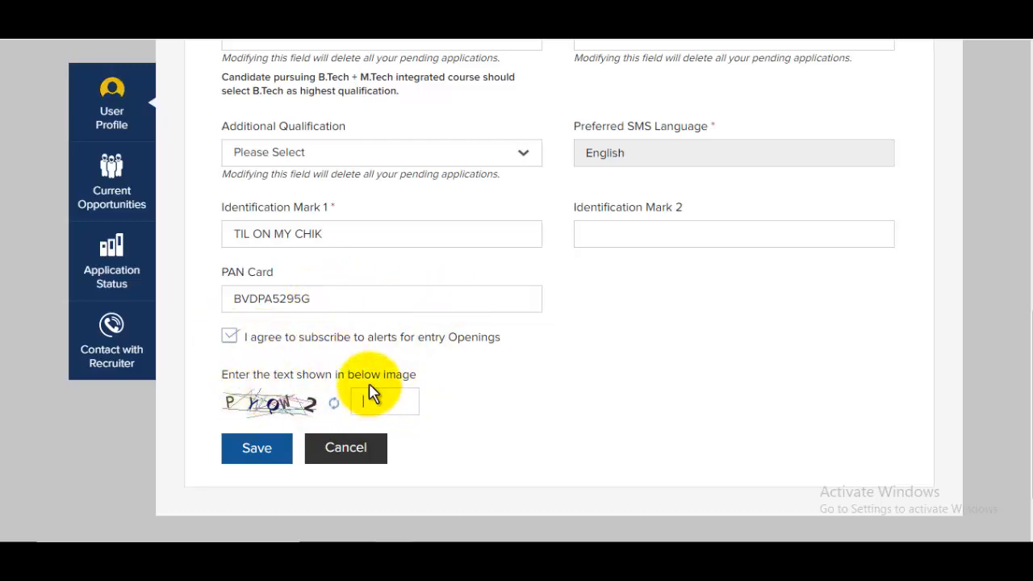
left_click(269, 449)
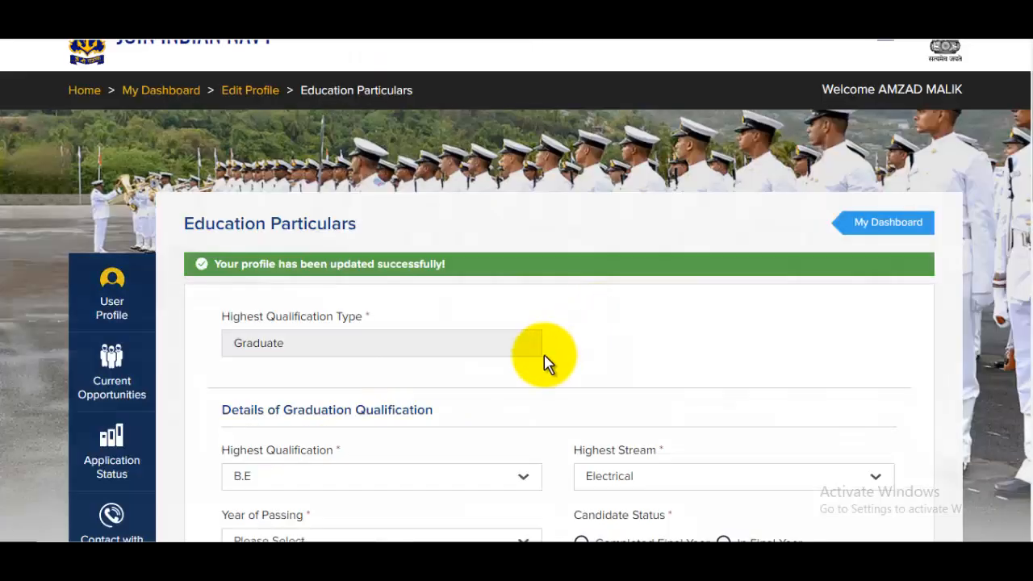
Step: Set year of passing to 2019, choose Percentage, and enter aggregates 96 and 94
scroll(544, 359, "down", 3)
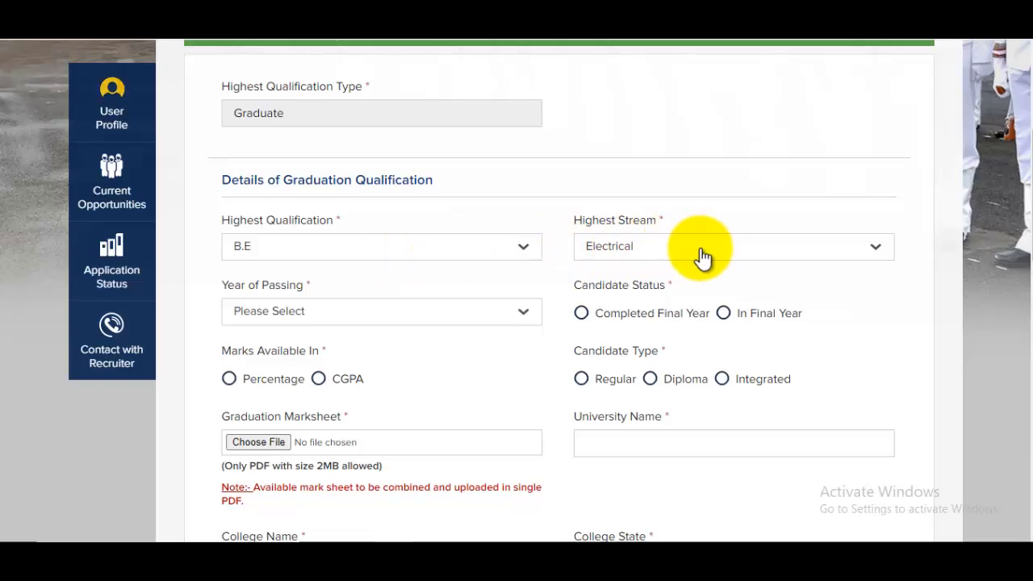
scroll(703, 257, "down", 2)
left_click(282, 161)
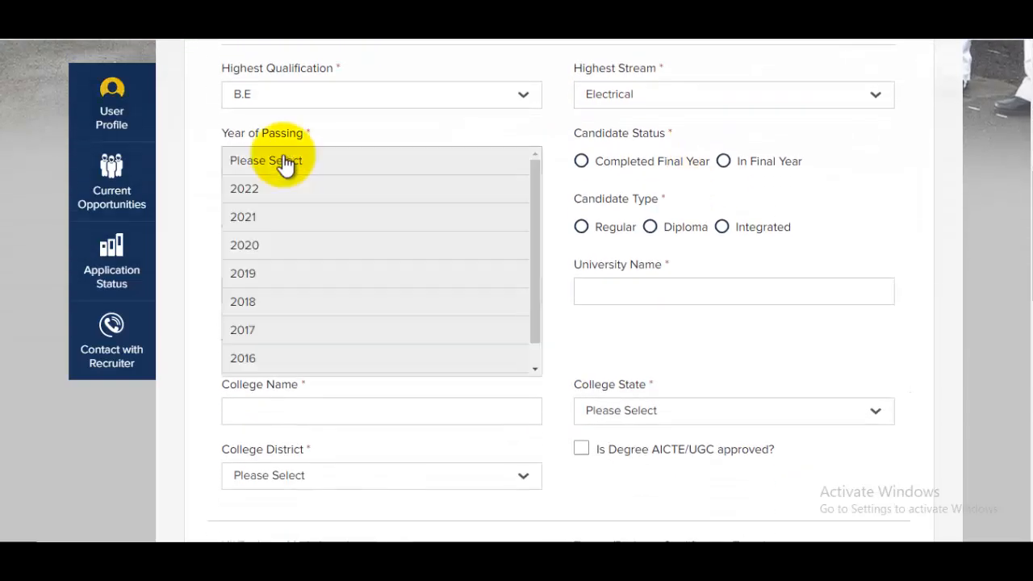
left_click(265, 275)
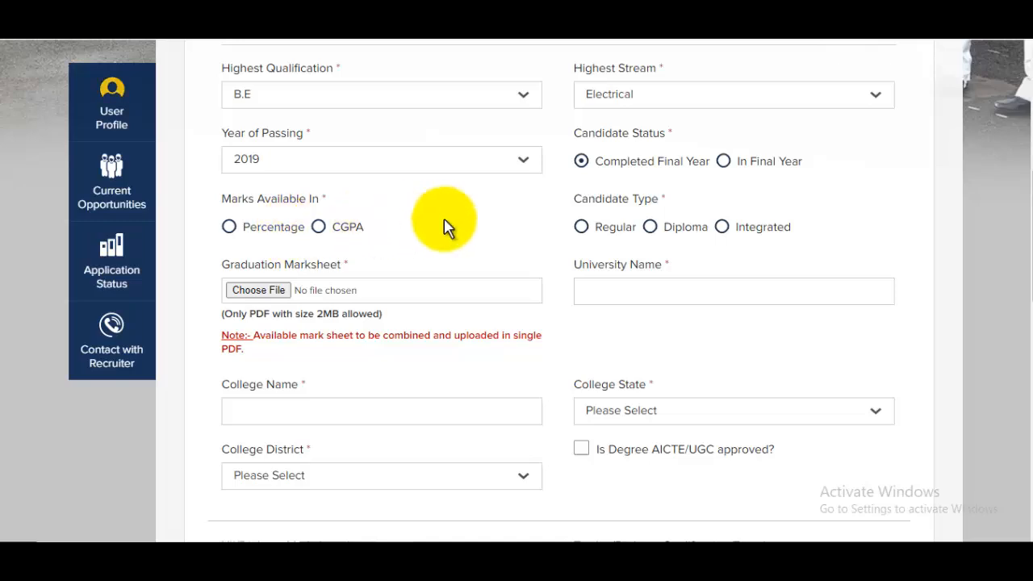
left_click(230, 226)
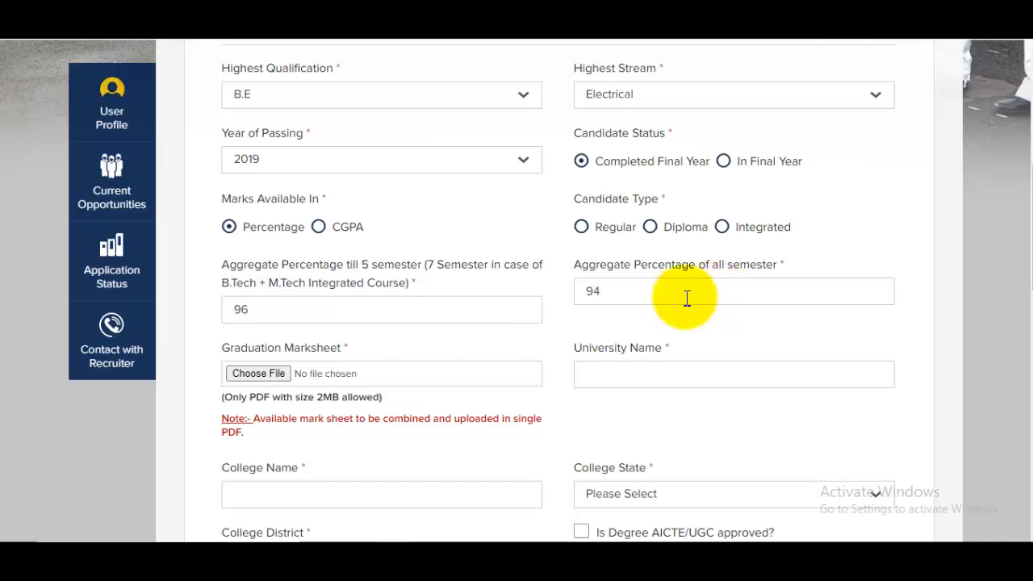
left_click_drag(269, 269, 342, 269)
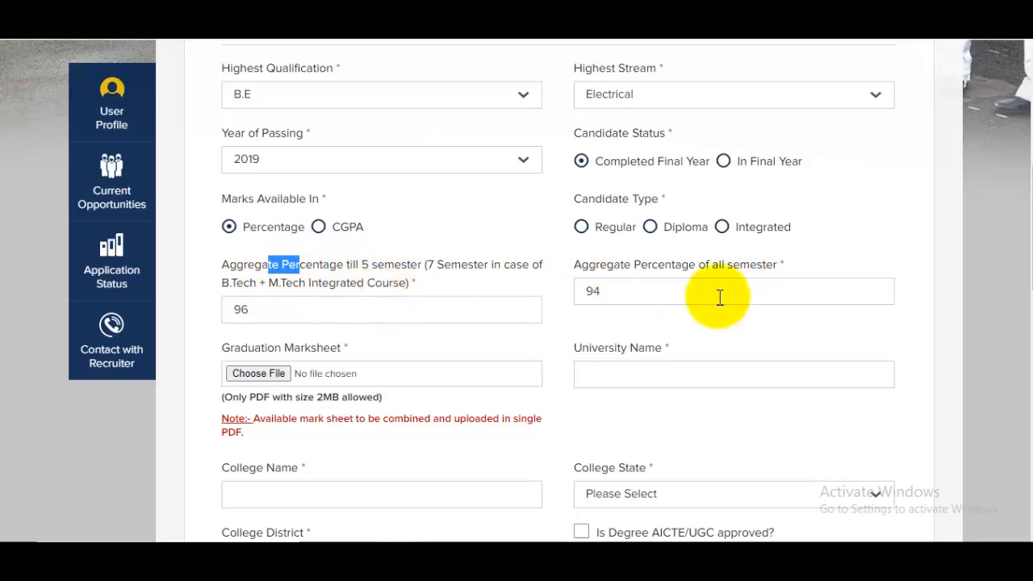
left_click(692, 305)
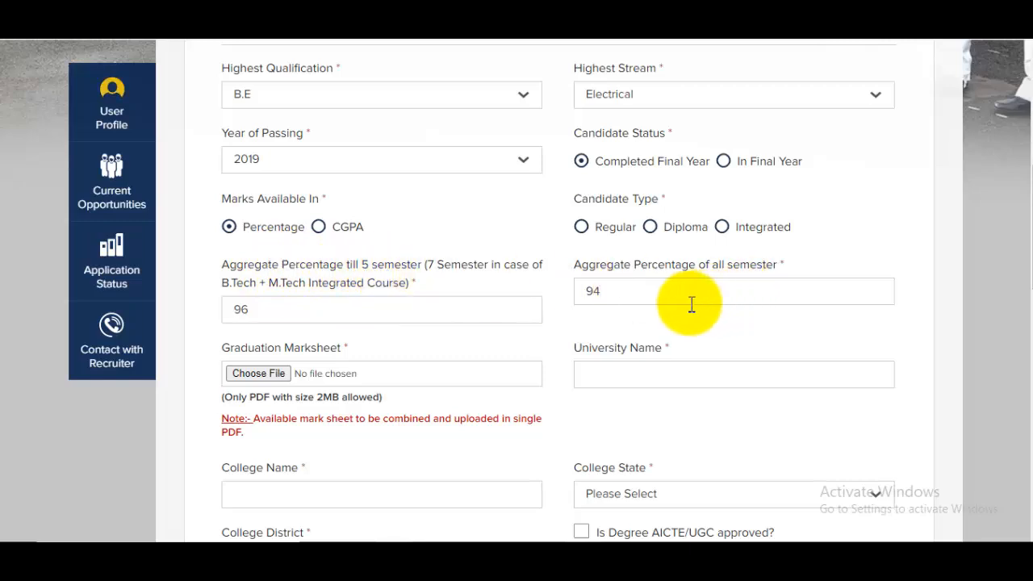
scroll(692, 304, "down", 1)
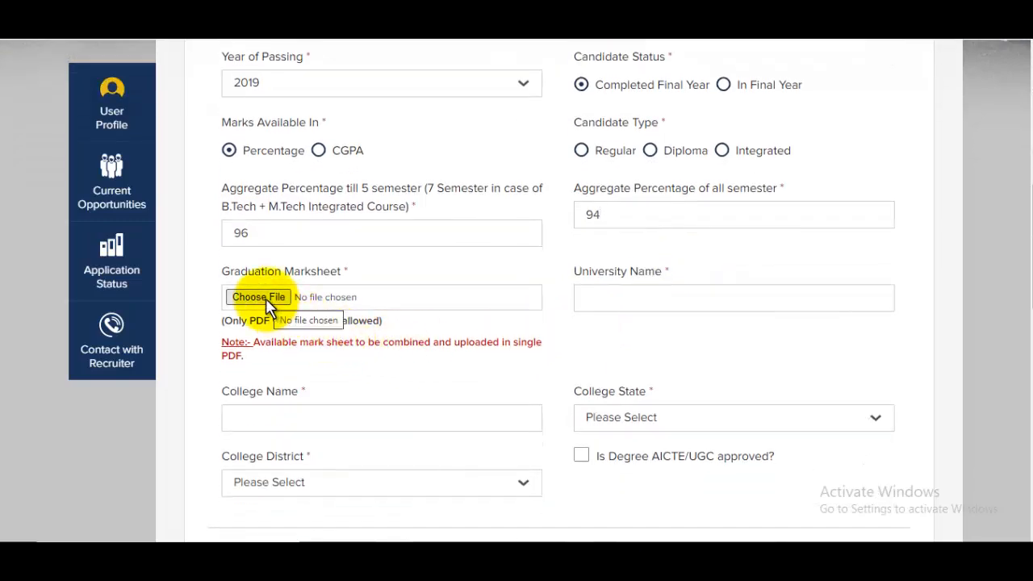
Step: Attach 33.pdf as the graduation marksheet
left_click_drag(284, 272, 342, 276)
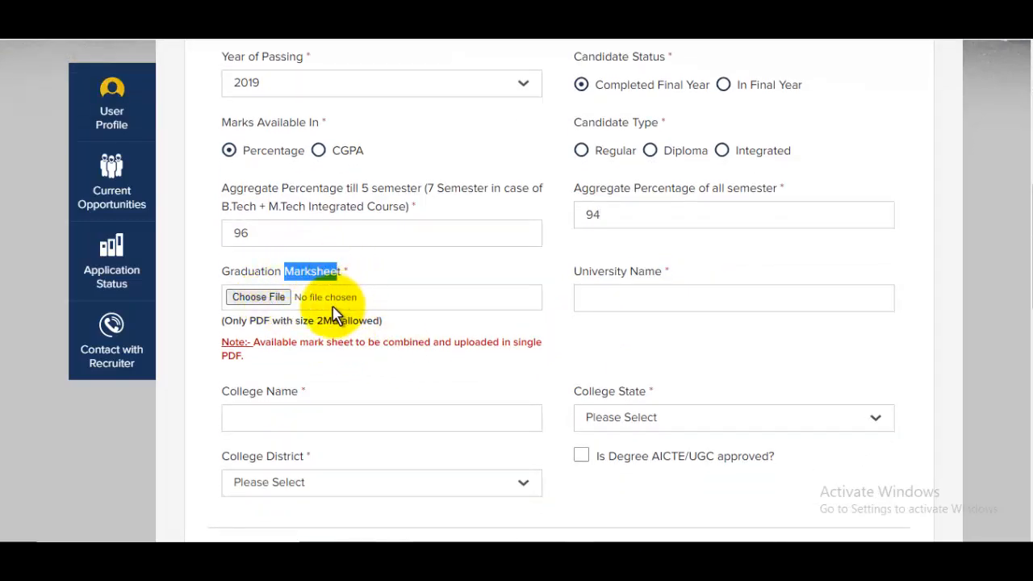
left_click(253, 297)
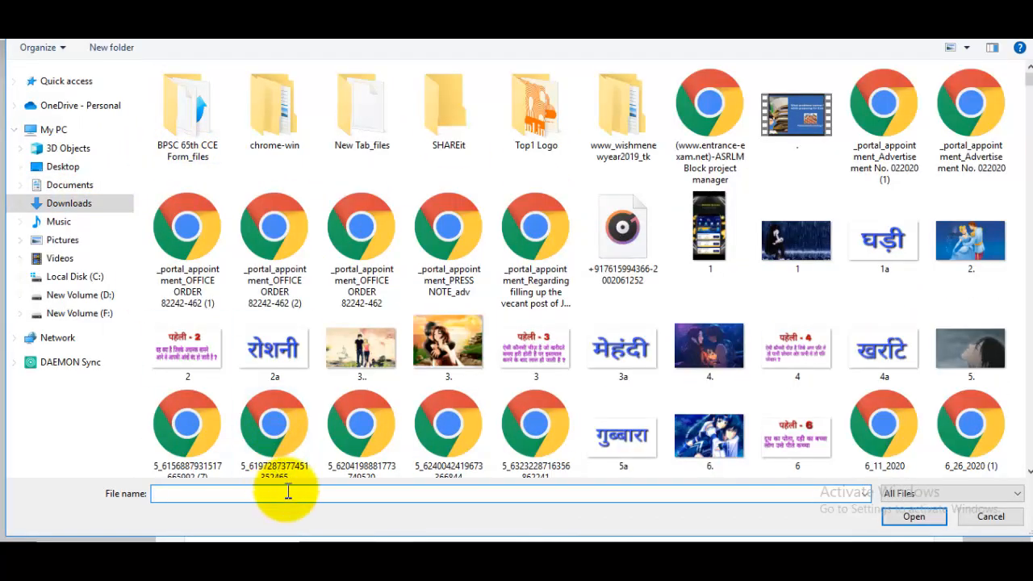
type("33")
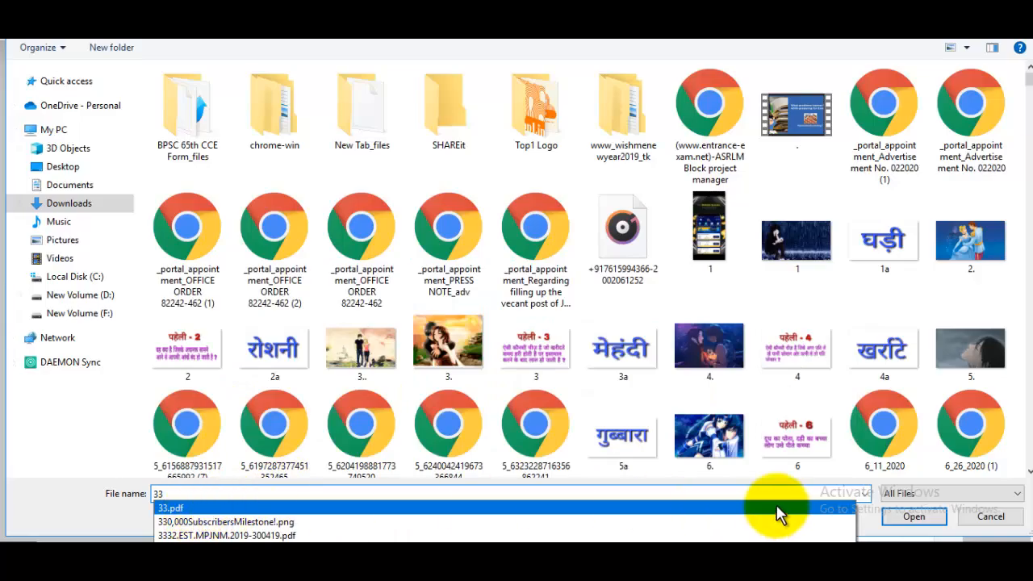
left_click(715, 507)
left_click(929, 511)
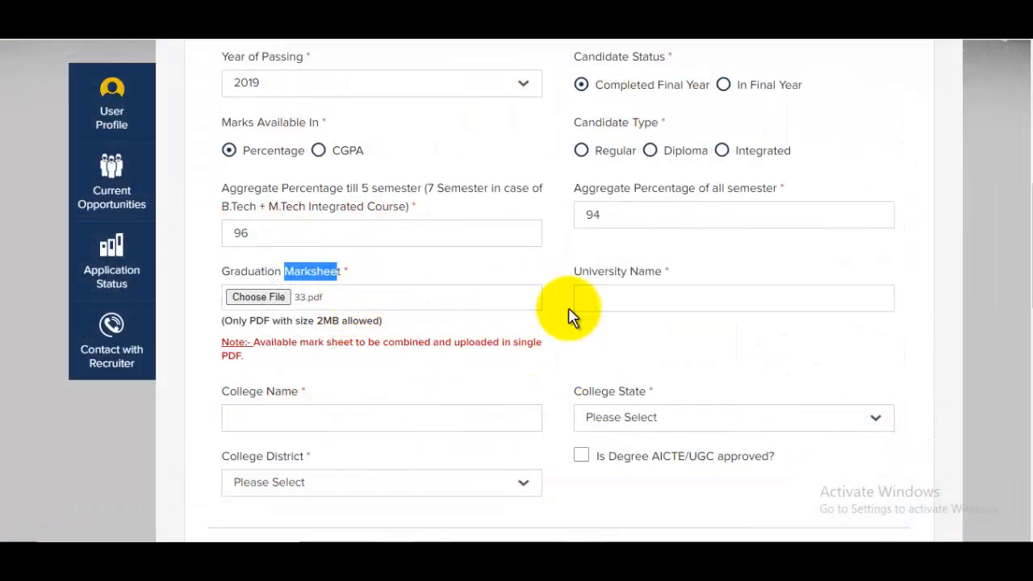
Step: Enter university CCSU MEERUT and the college, set UTTAR PRADESH, SAHARANPUR, and tick AICTE/UGC approval
left_click(650, 297)
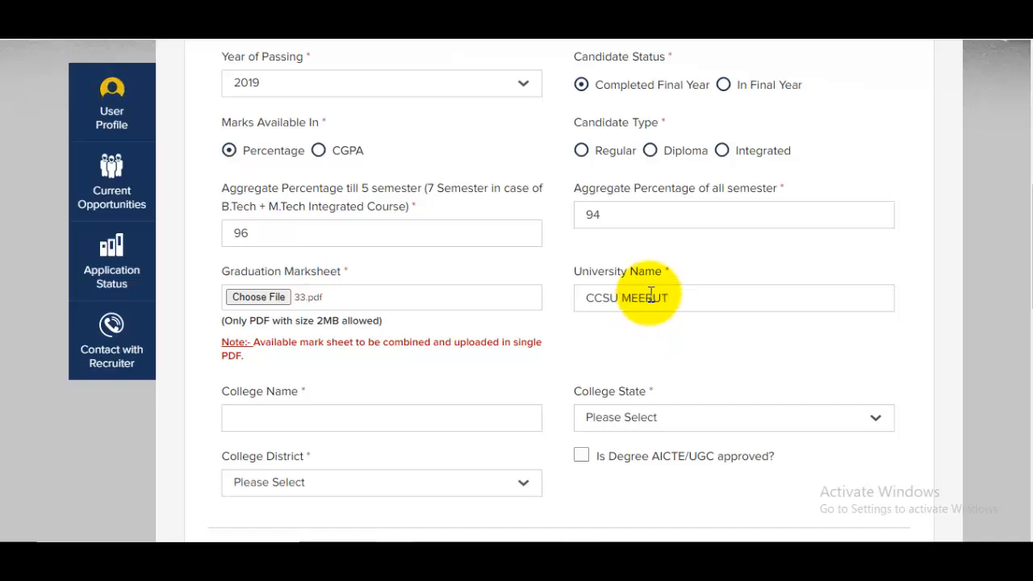
scroll(651, 297, "down", 2)
left_click(313, 263)
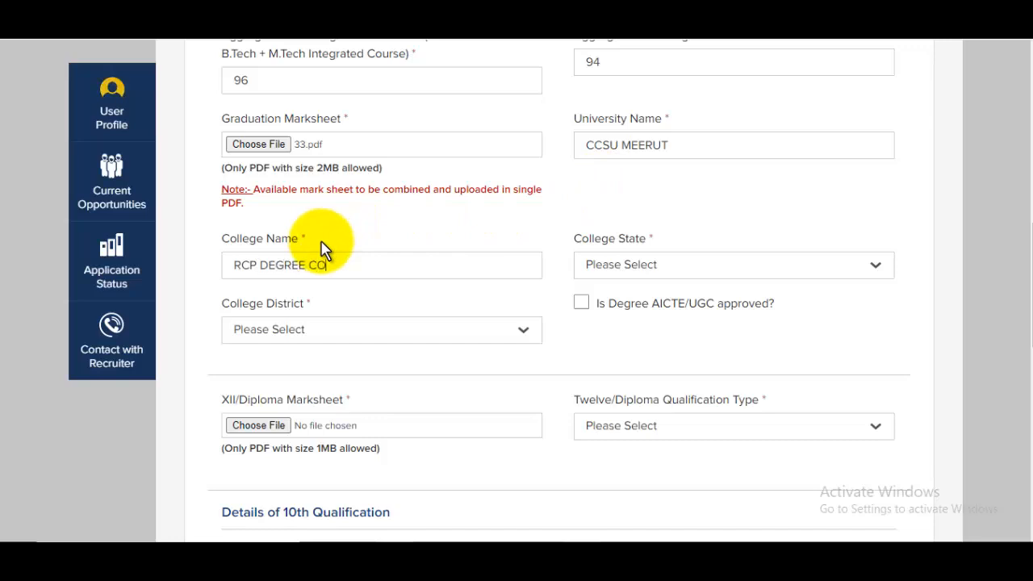
left_click(676, 271)
scroll(683, 361, "down", 10)
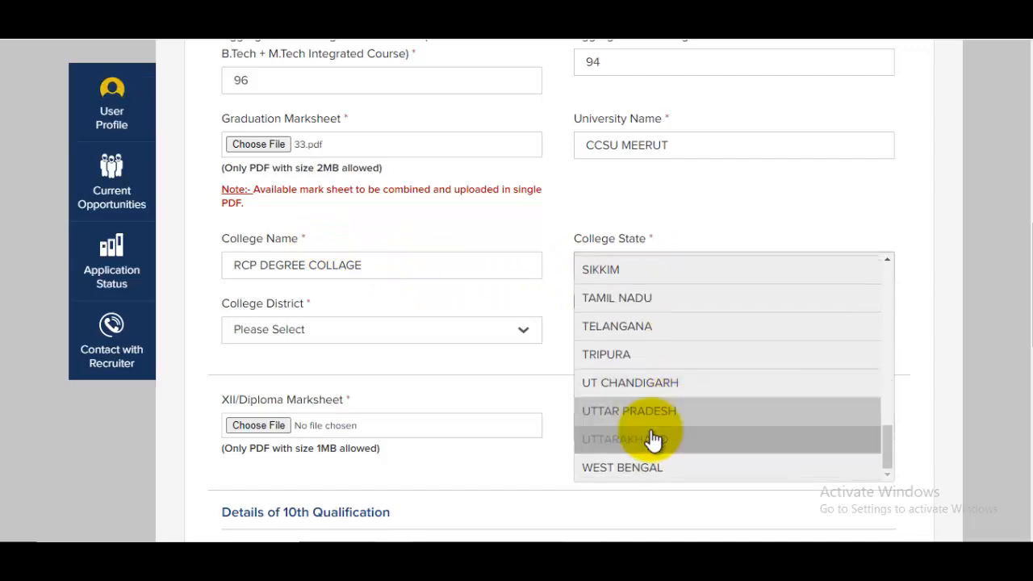
left_click(655, 412)
left_click(290, 338)
scroll(288, 339, "down", 12)
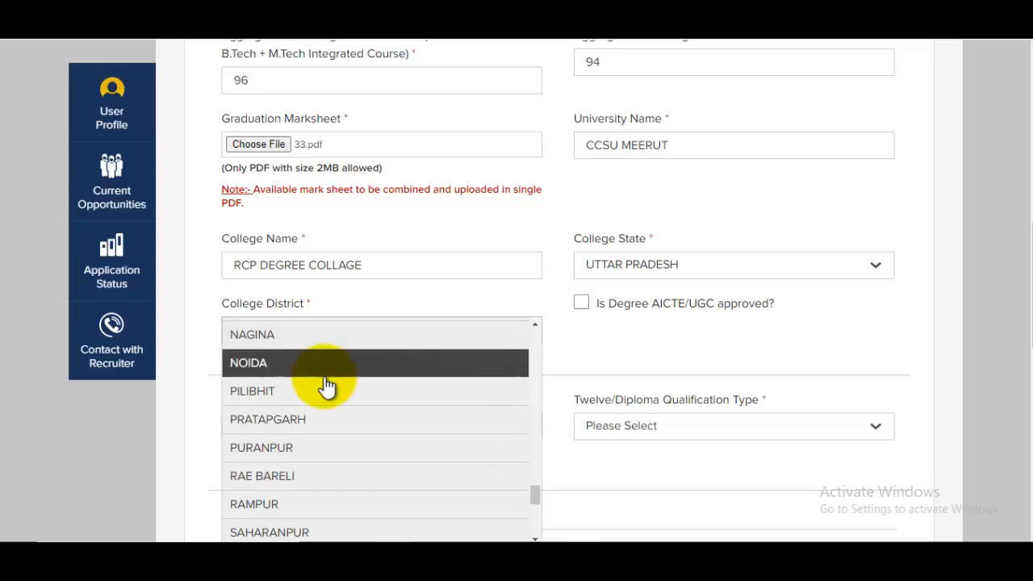
left_click(288, 531)
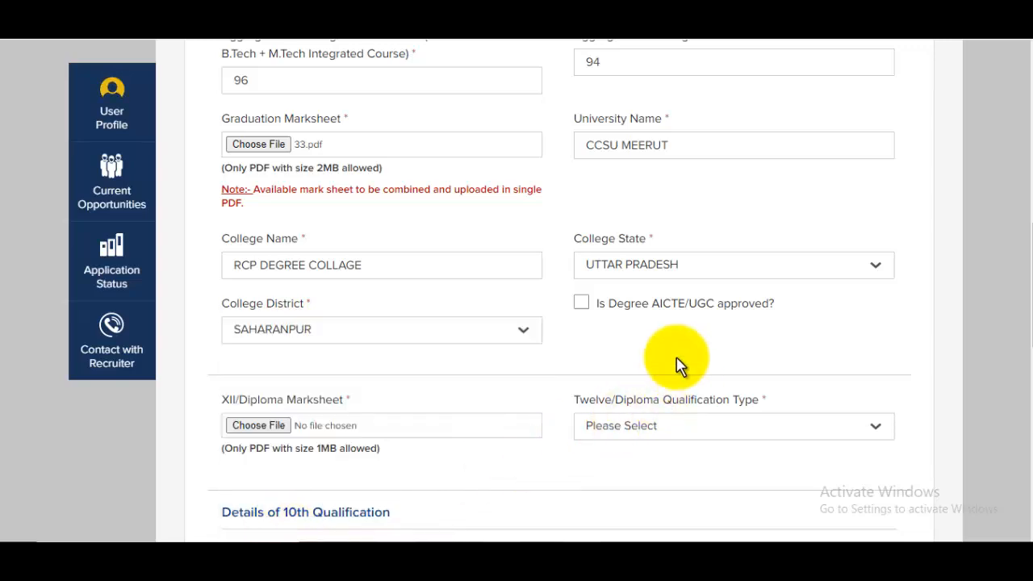
left_click(613, 317)
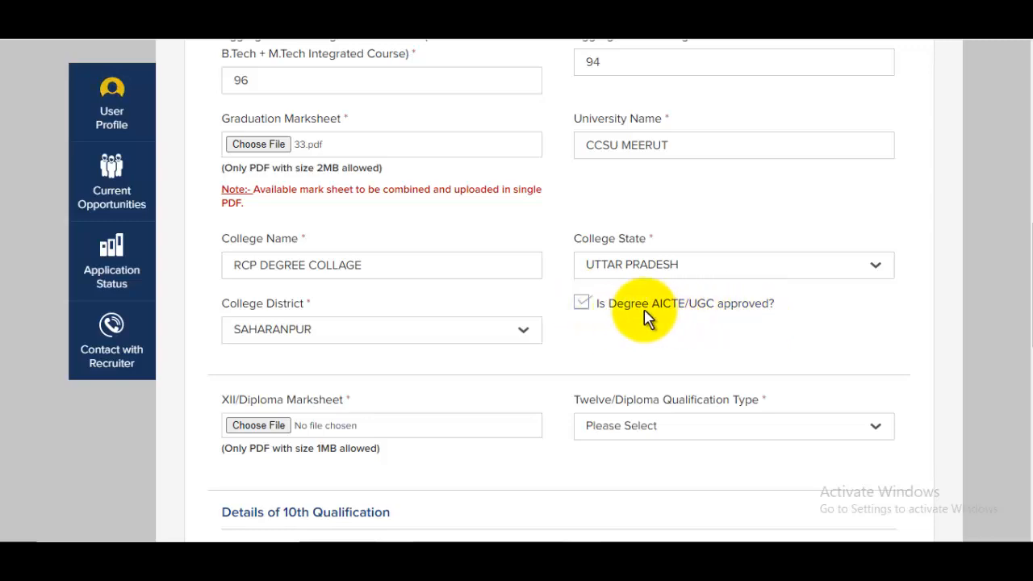
scroll(613, 331, "down", 1)
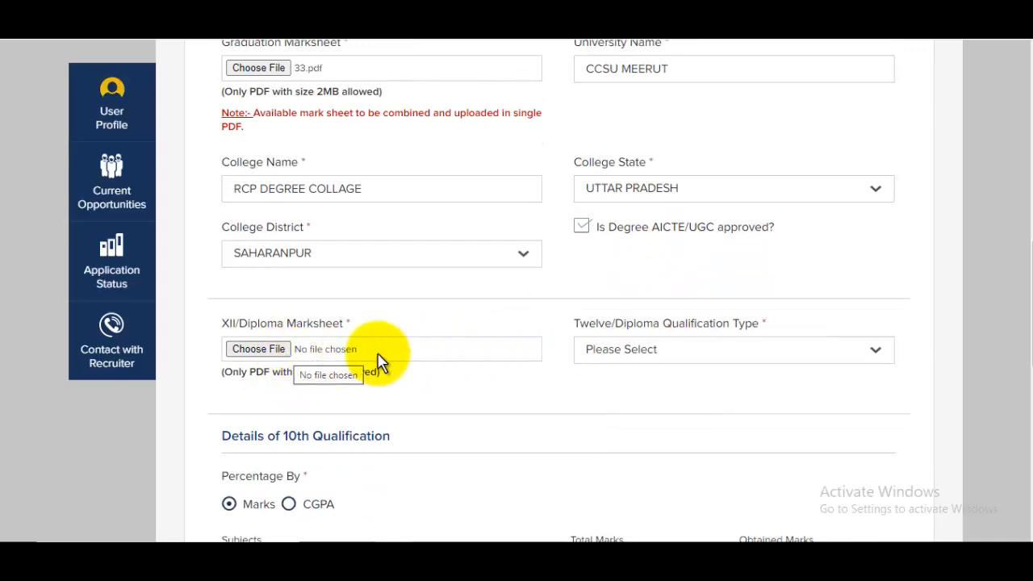
Step: Attach 33.pdf as the XII marksheet
left_click(260, 350)
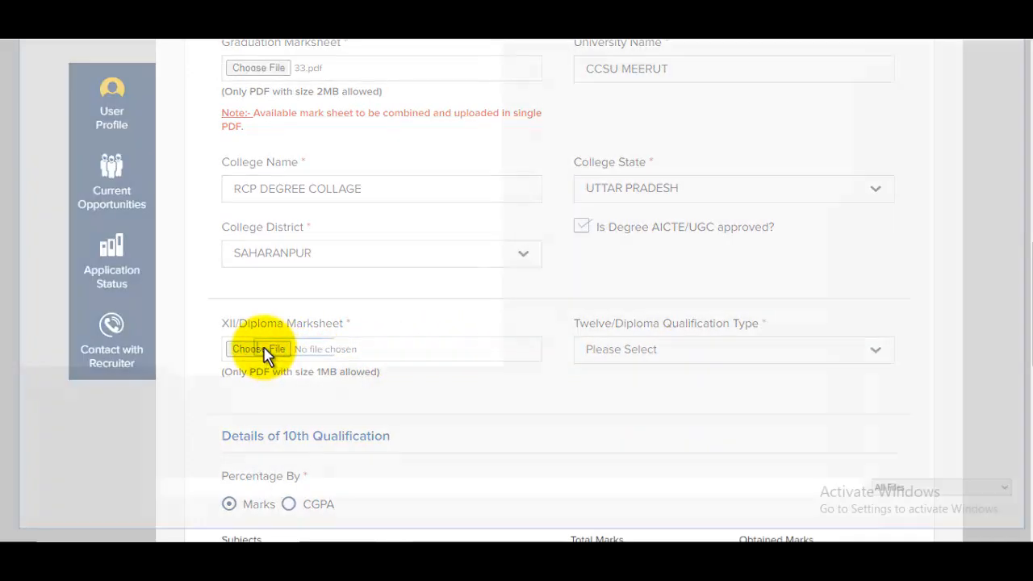
type("33")
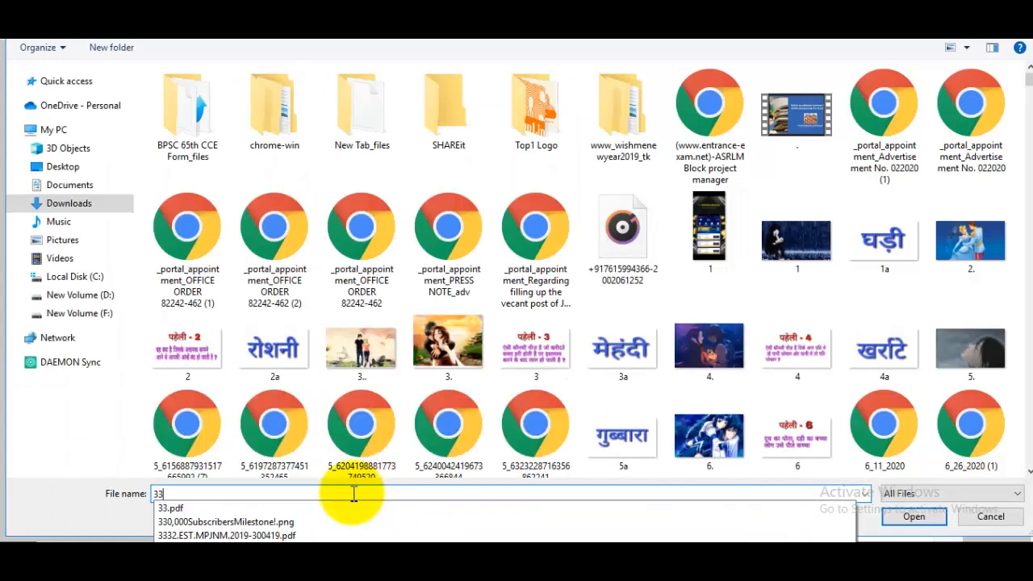
left_click(231, 508)
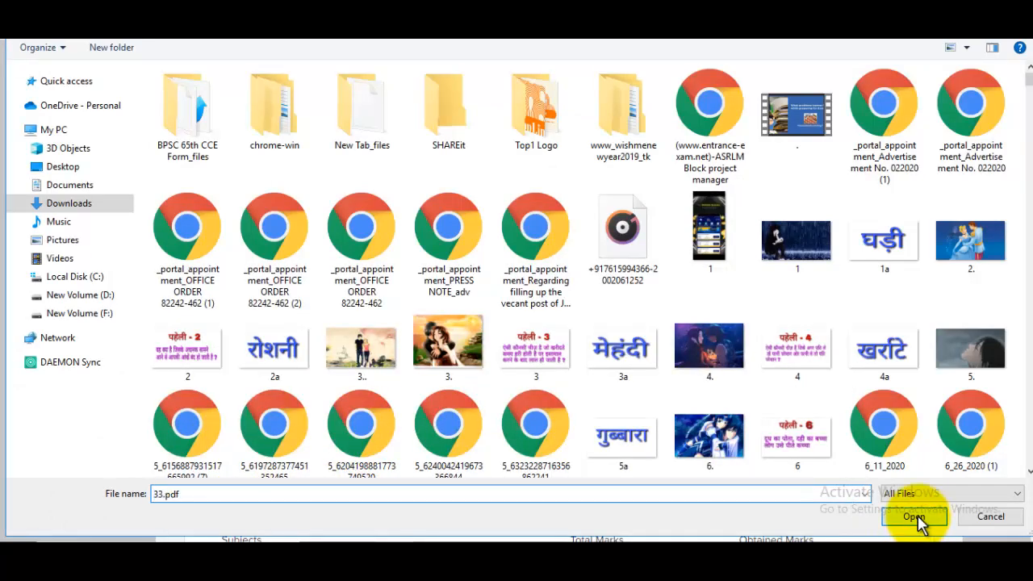
left_click(918, 520)
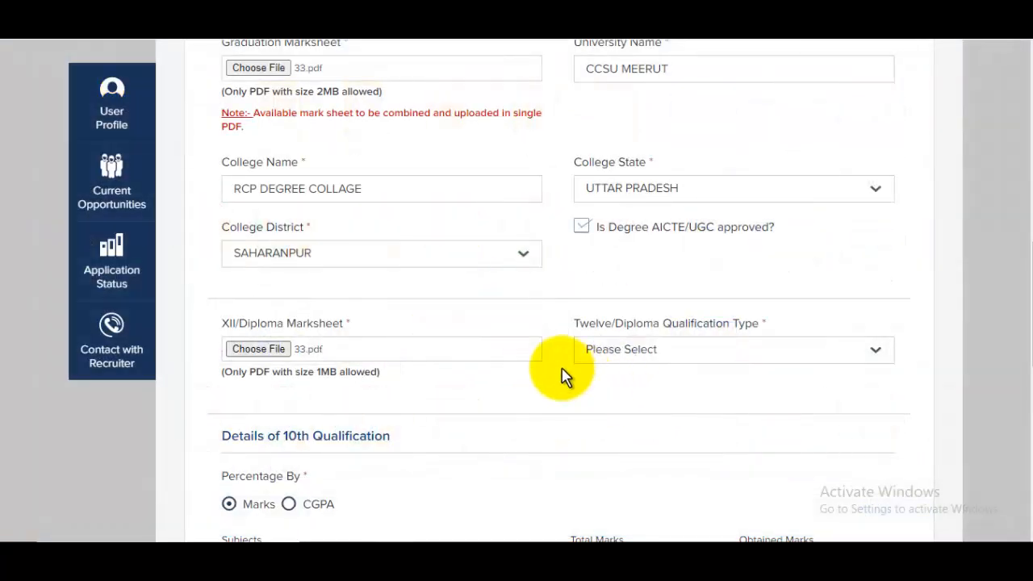
Step: Set qualification type 12 Science with total marks 100 for Physics, Chemistry and Maths
left_click(711, 352)
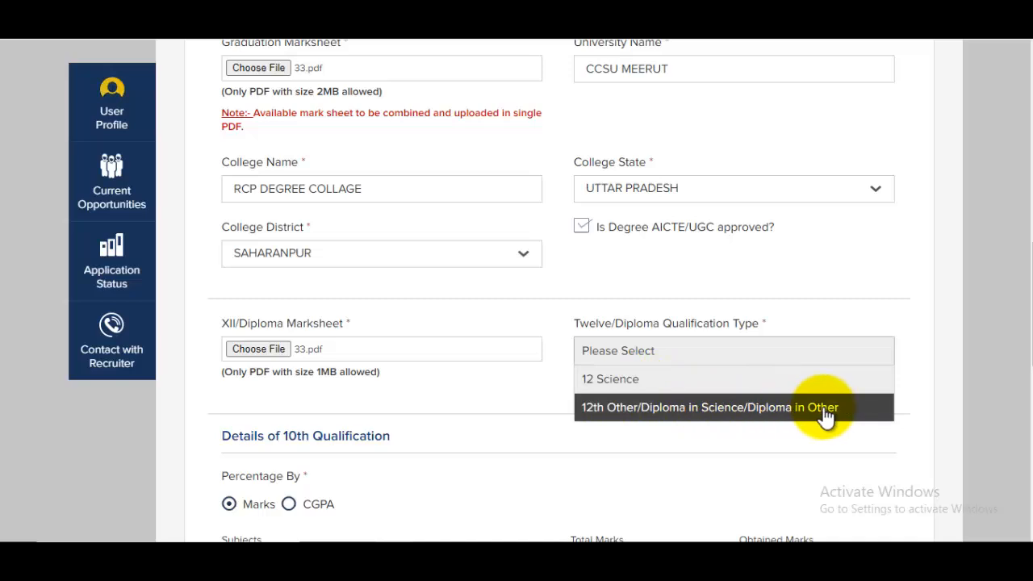
left_click(626, 388)
scroll(667, 384, "down", 4)
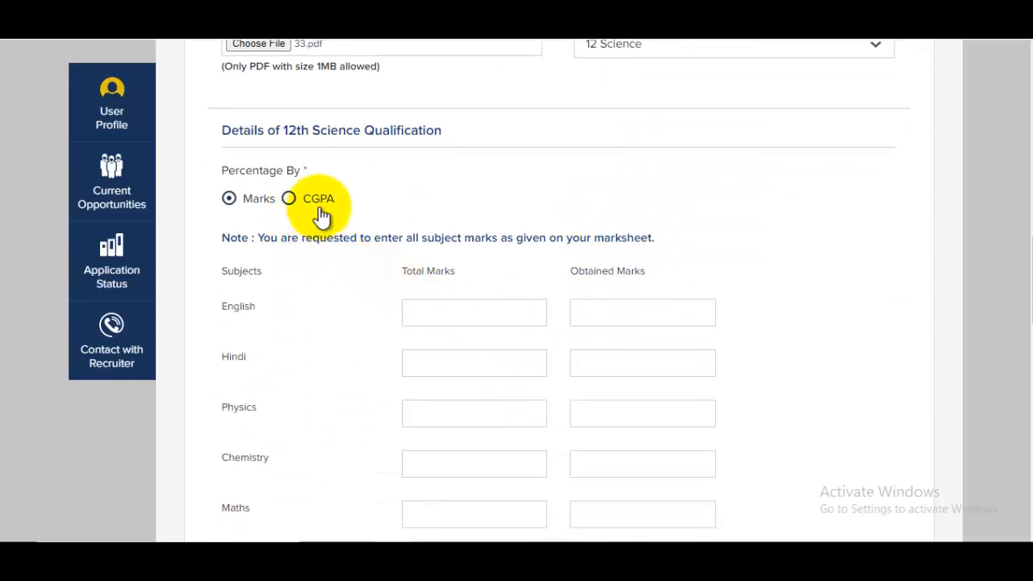
left_click(438, 321)
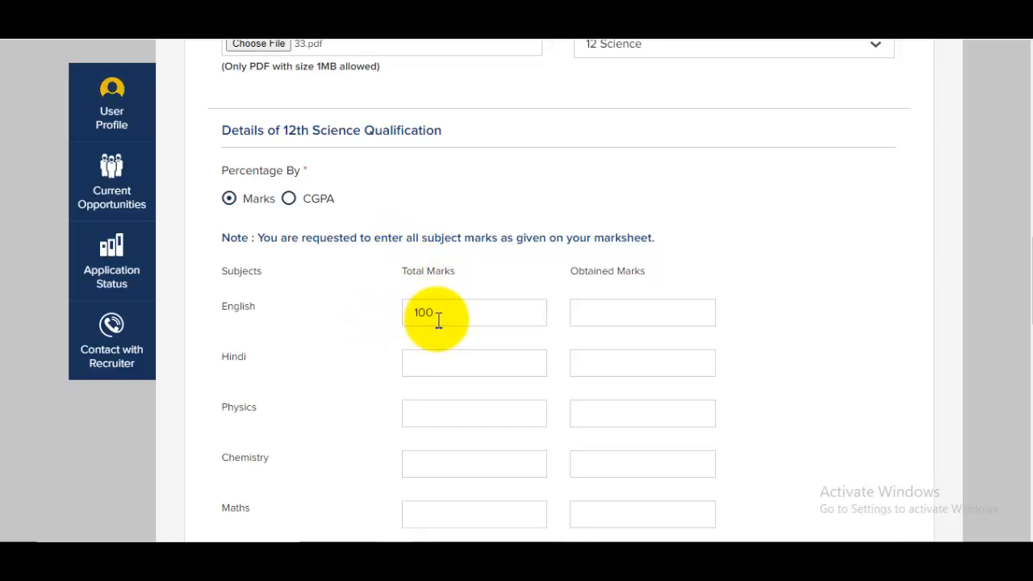
left_click(460, 411)
type("100")
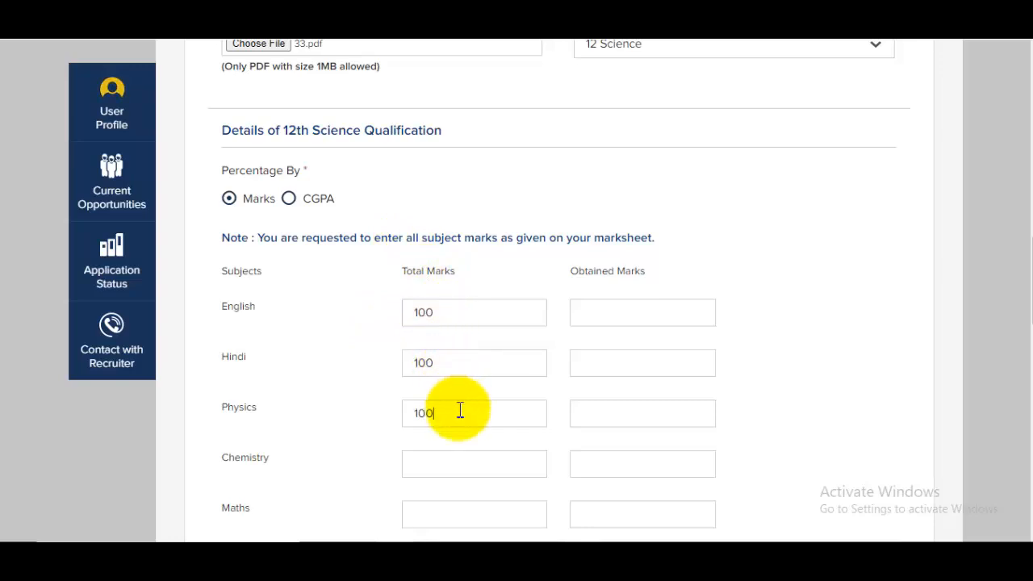
left_click(459, 459)
type("100")
scroll(460, 458, "down", 1)
left_click(461, 428)
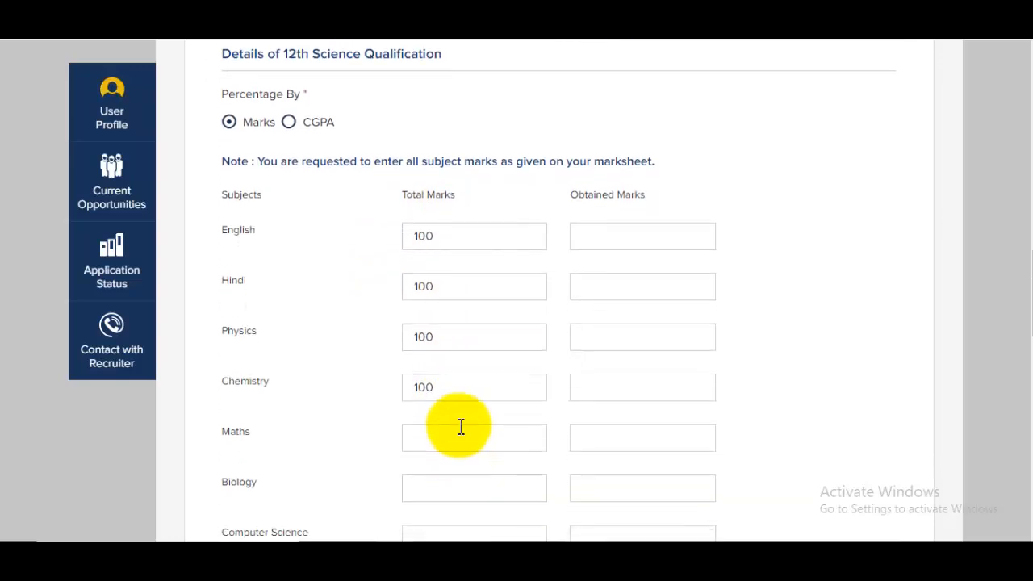
type("100")
Step: Enter the obtained marks, leaving the optional percentage subject unselected
left_click(631, 230)
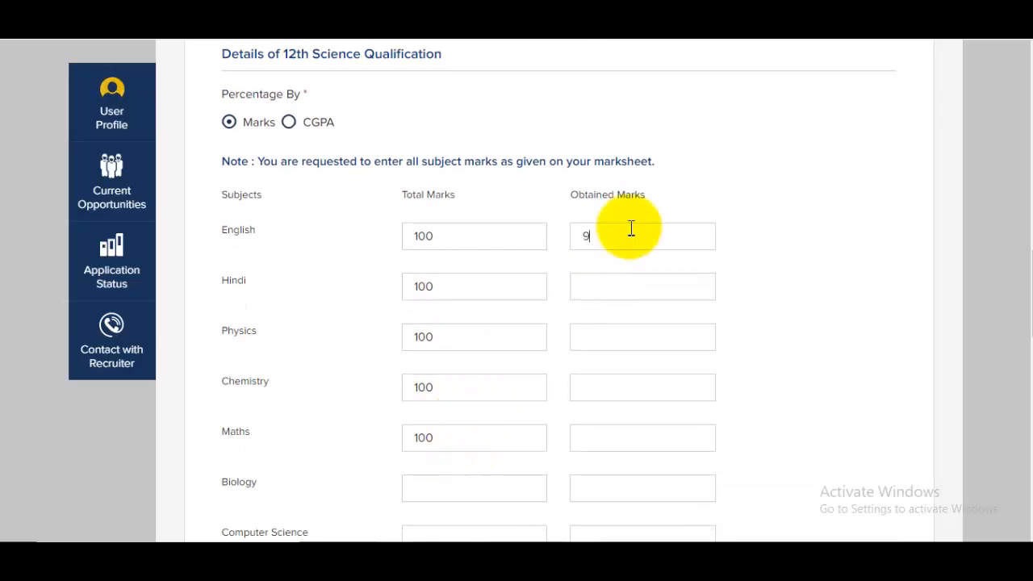
scroll(621, 256, "down", 2)
scroll(624, 257, "down", 2)
scroll(622, 257, "down", 2)
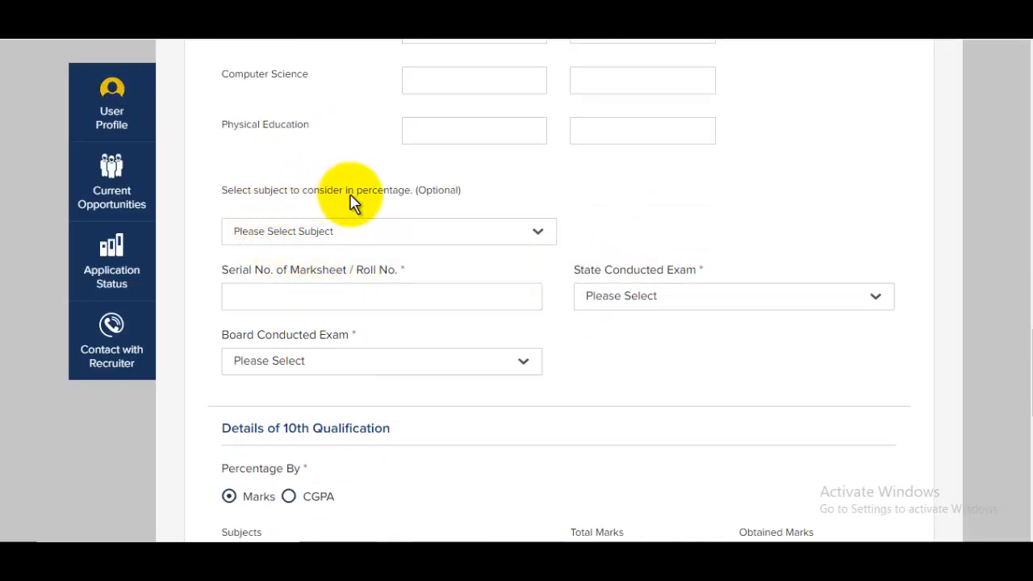
left_click(373, 236)
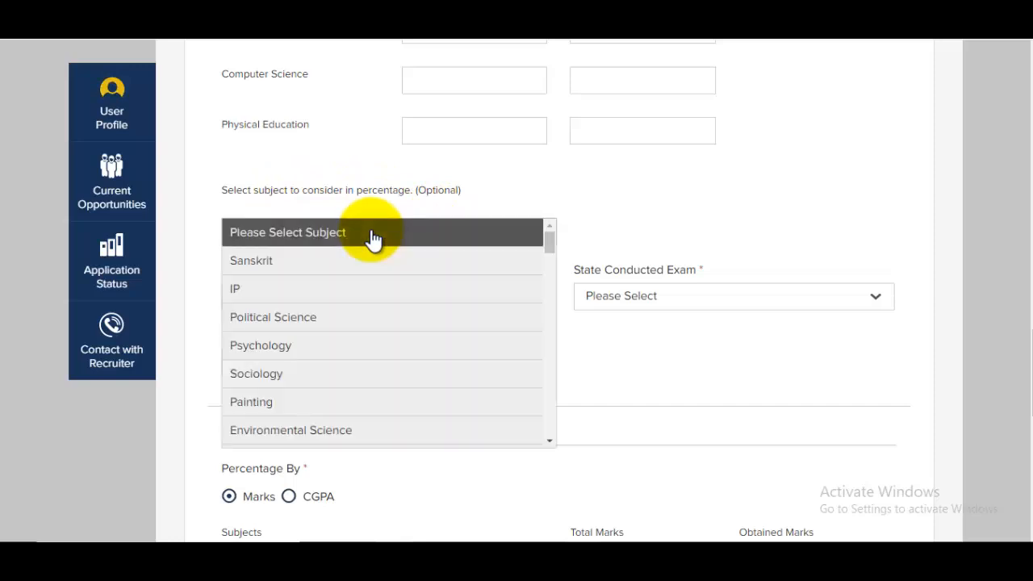
left_click(632, 194)
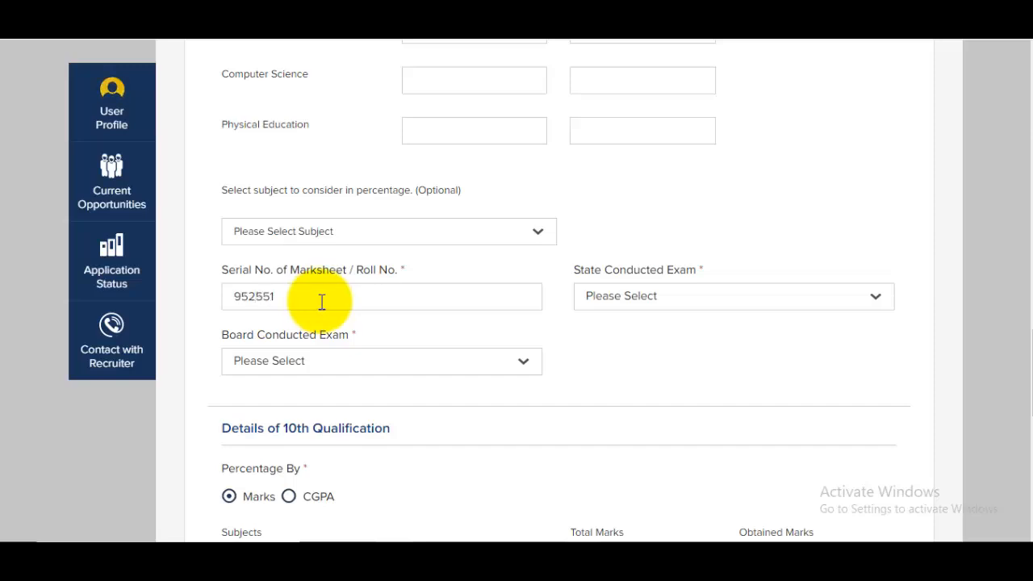
Step: Set the 12th exam state to UTTAR PRADESH and the board to CBSE
left_click(652, 297)
scroll(686, 347, "down", 10)
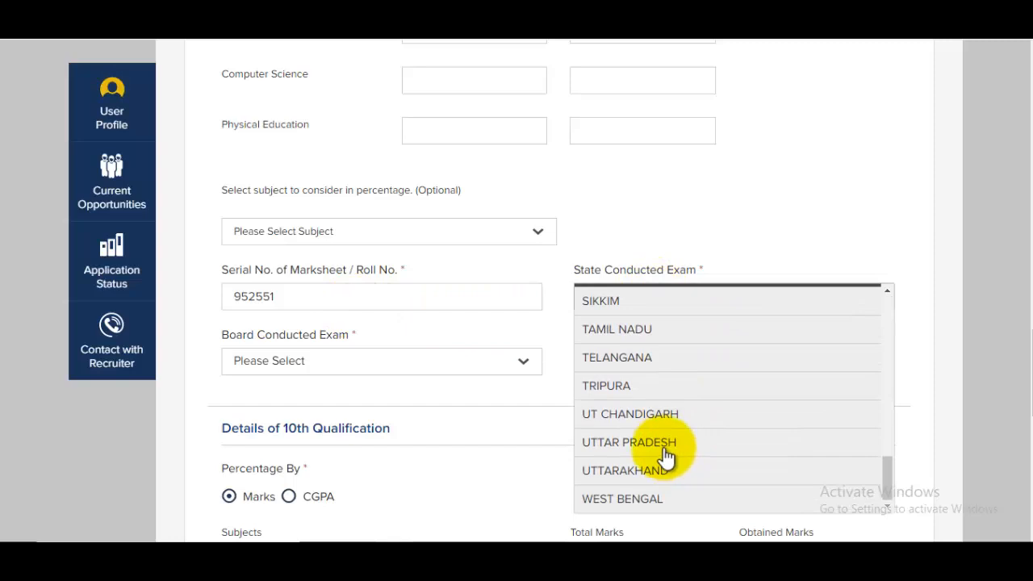
left_click(662, 450)
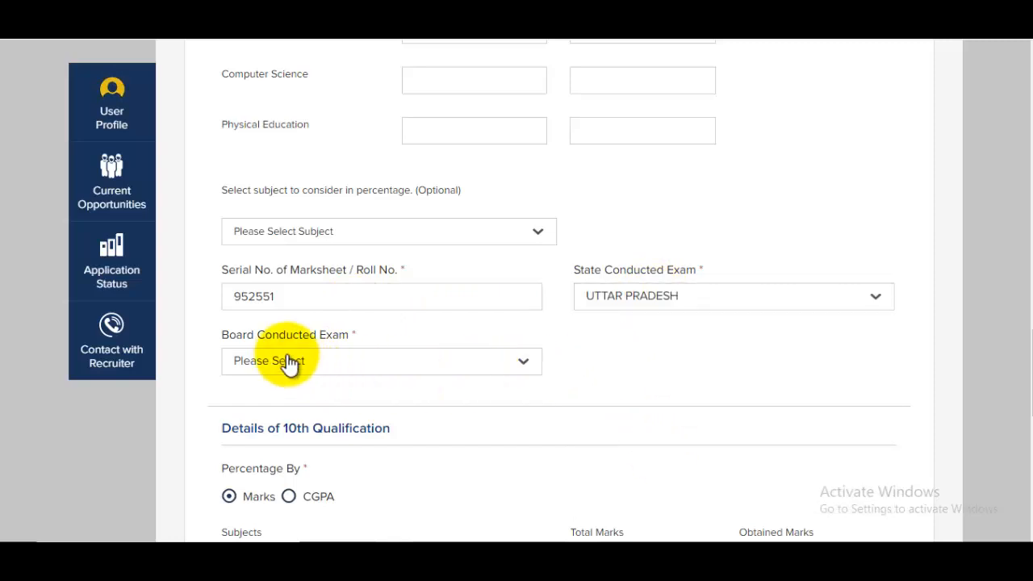
left_click(289, 362)
scroll(376, 415, "down", 2)
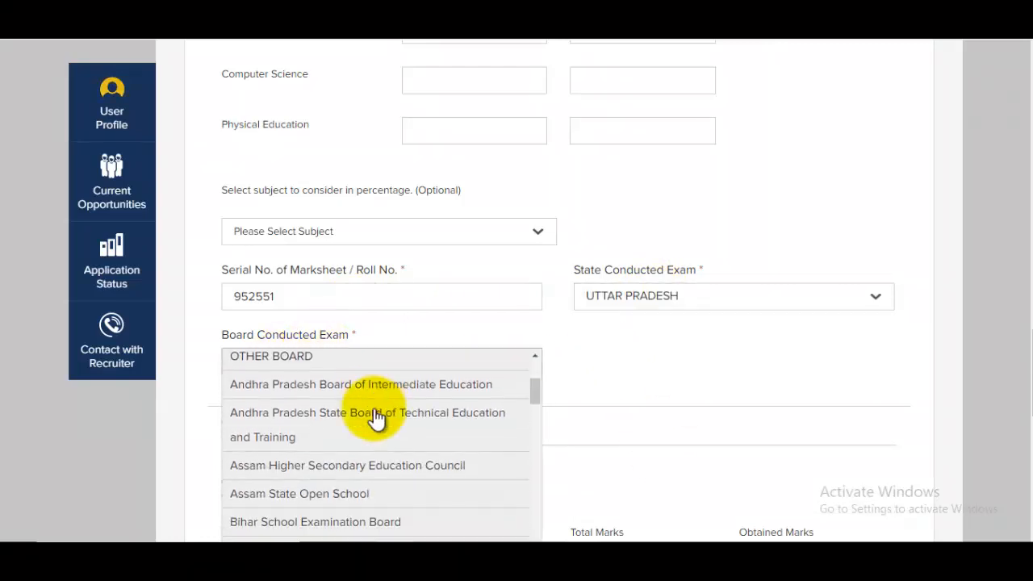
scroll(380, 418, "up", 1)
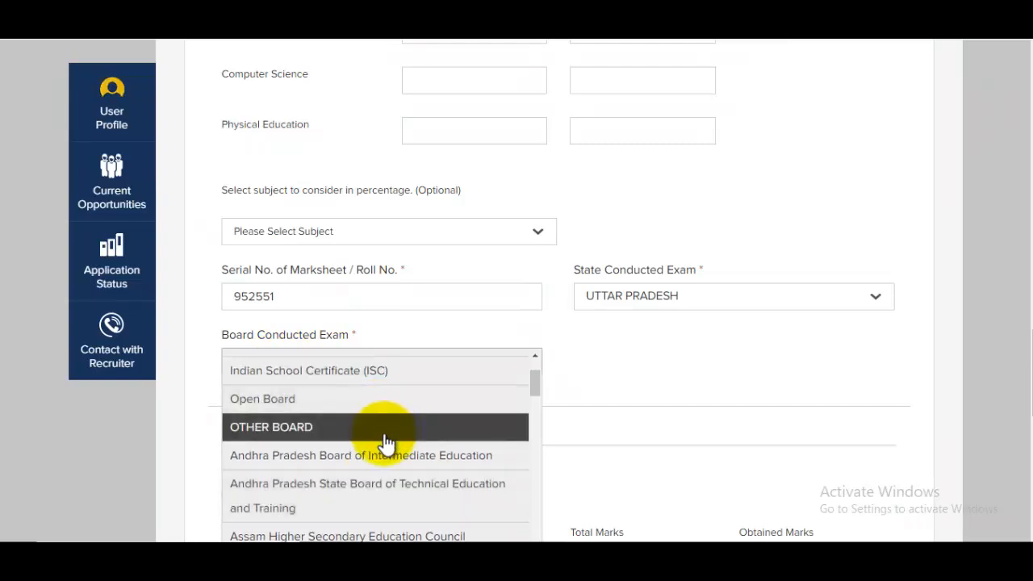
scroll(361, 443, "down", 3)
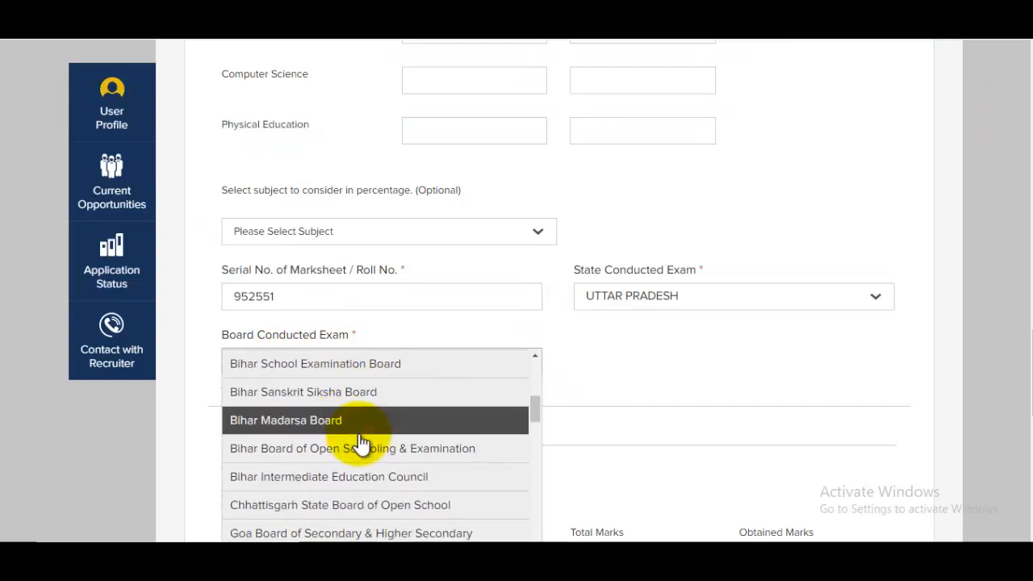
scroll(361, 442, "down", 10)
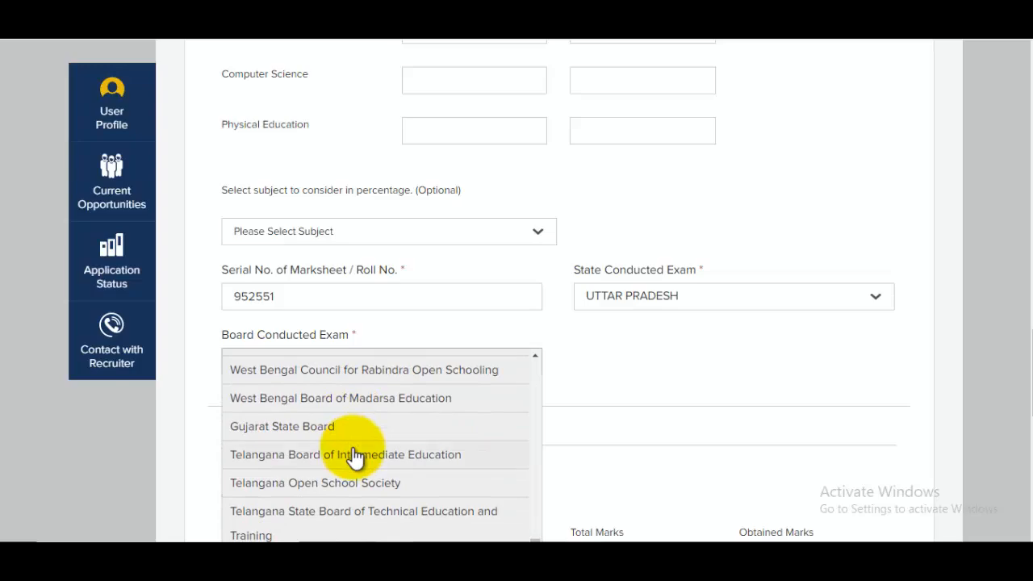
scroll(356, 456, "down", 5)
scroll(380, 285, "up", 6)
scroll(384, 286, "up", 15)
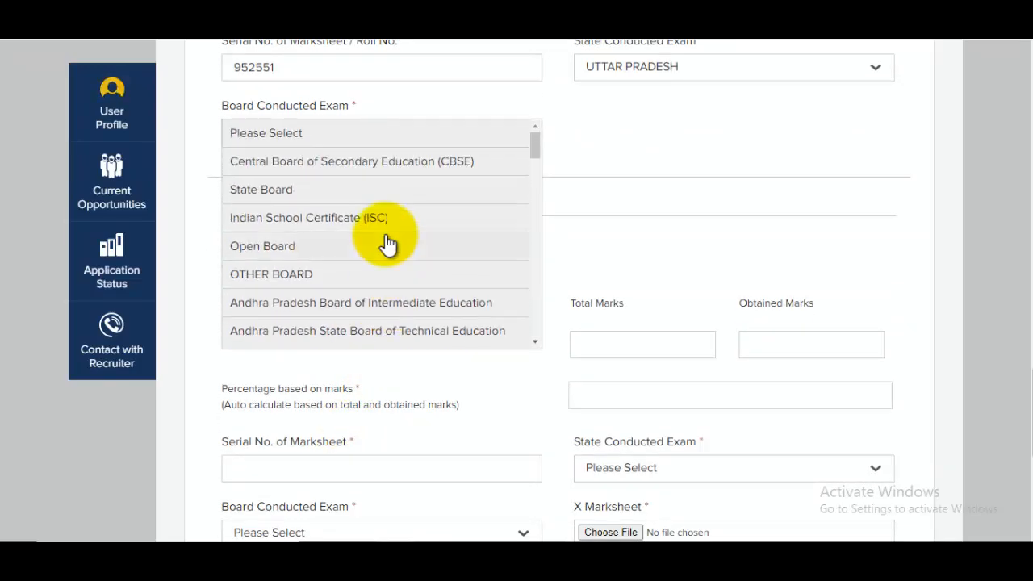
scroll(386, 246, "up", 2)
left_click(384, 313)
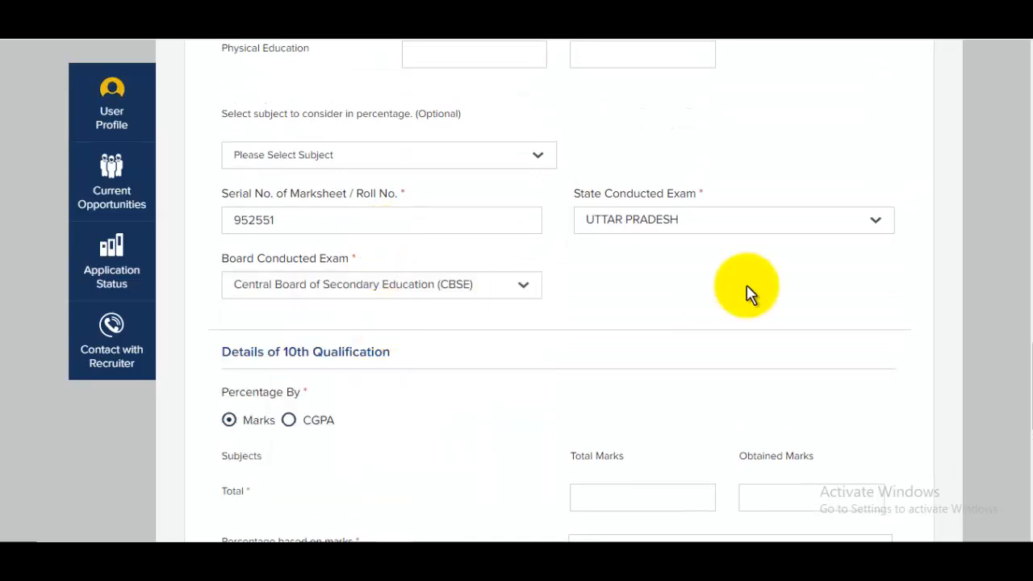
Step: Enter the 10th marks as 600 total and 580 obtained, plus the marksheet serial number
scroll(341, 237, "down", 3)
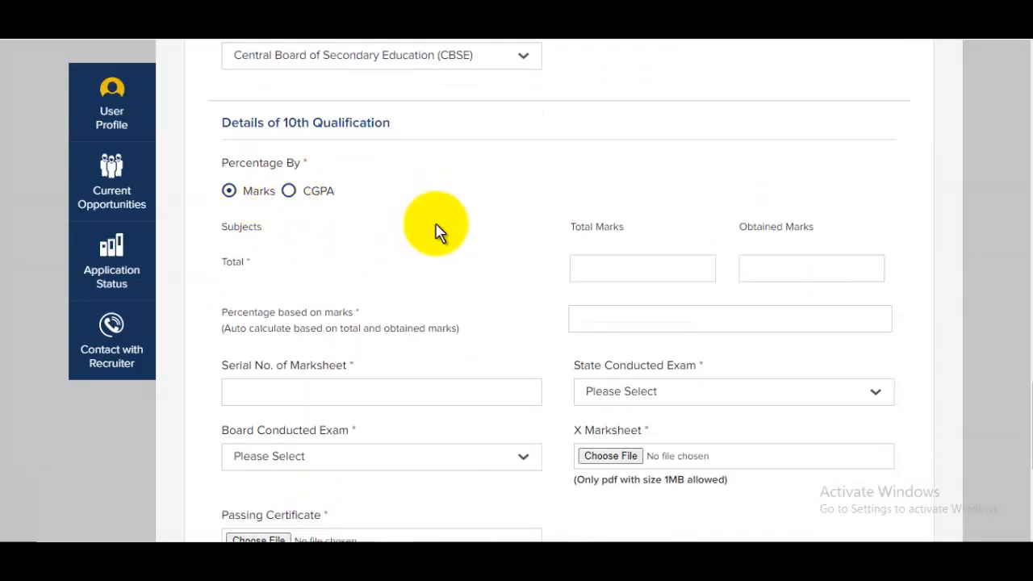
type("00")
left_click(798, 271)
type("58")
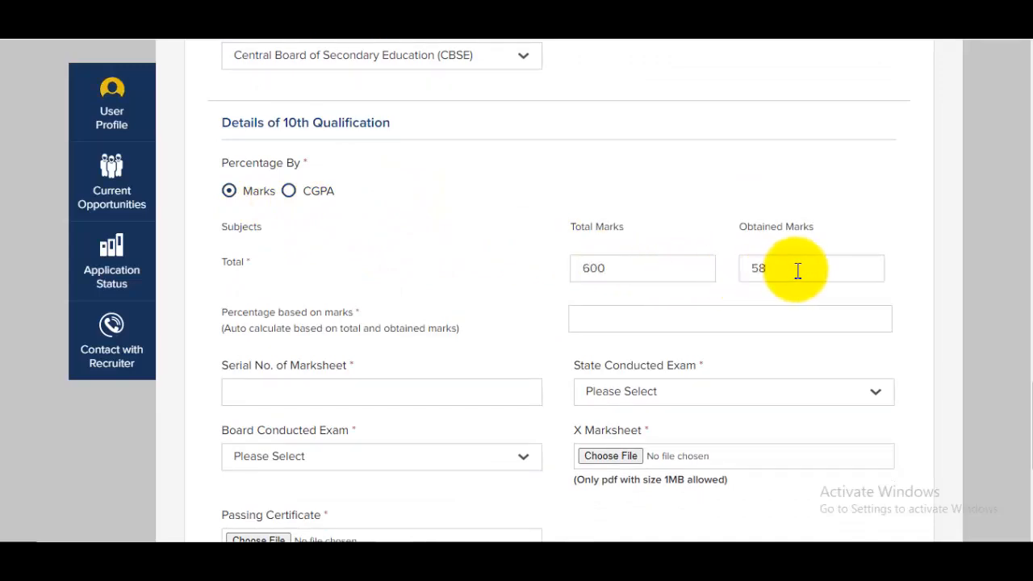
type("0")
scroll(726, 341, "down", 3)
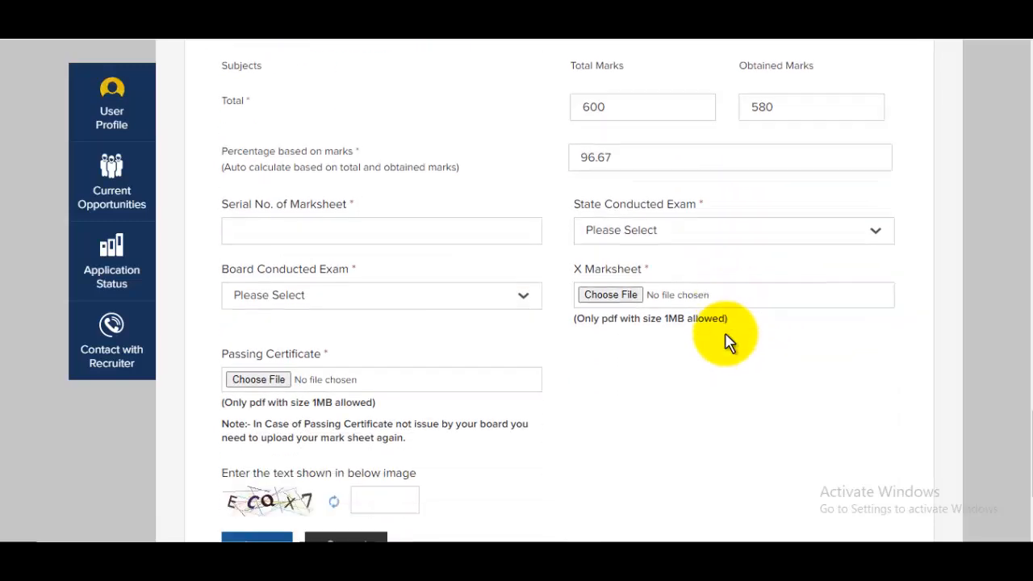
left_click(380, 171)
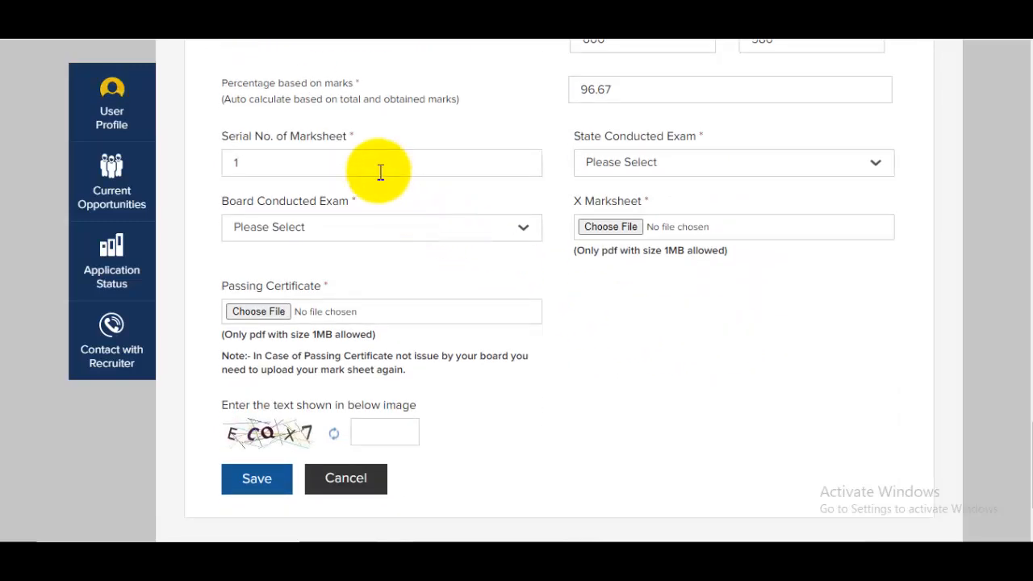
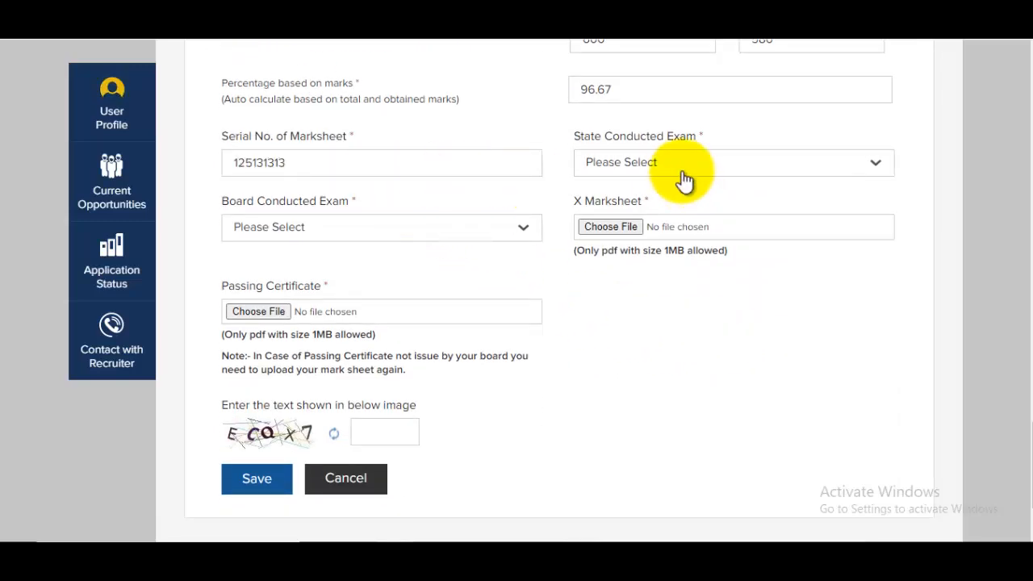
Step: Set the 10th exam state to Uttar Pradesh and board to State Board, enter the captcha, and save
left_click(684, 174)
scroll(680, 326, "down", 10)
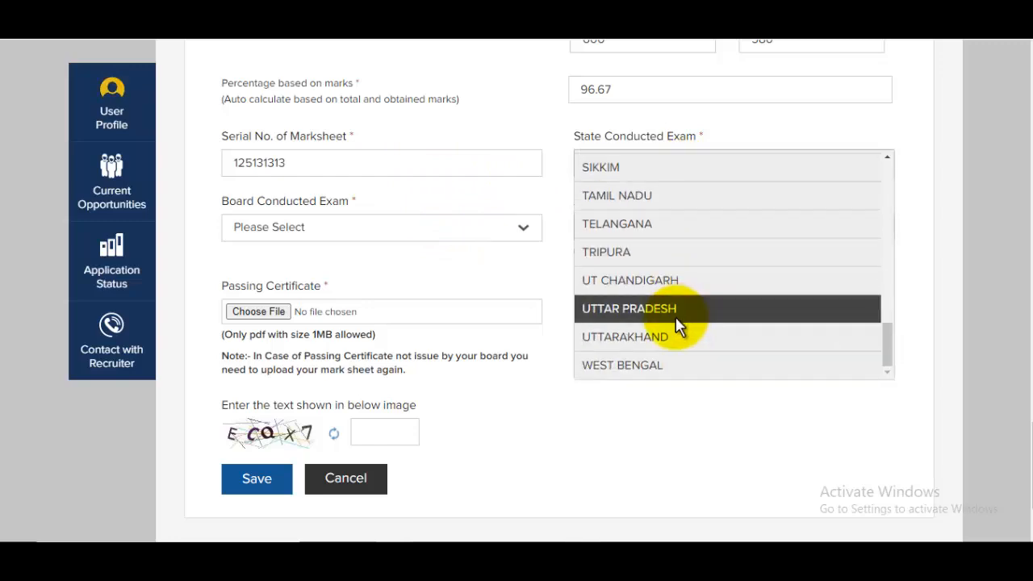
left_click(677, 309)
left_click(288, 234)
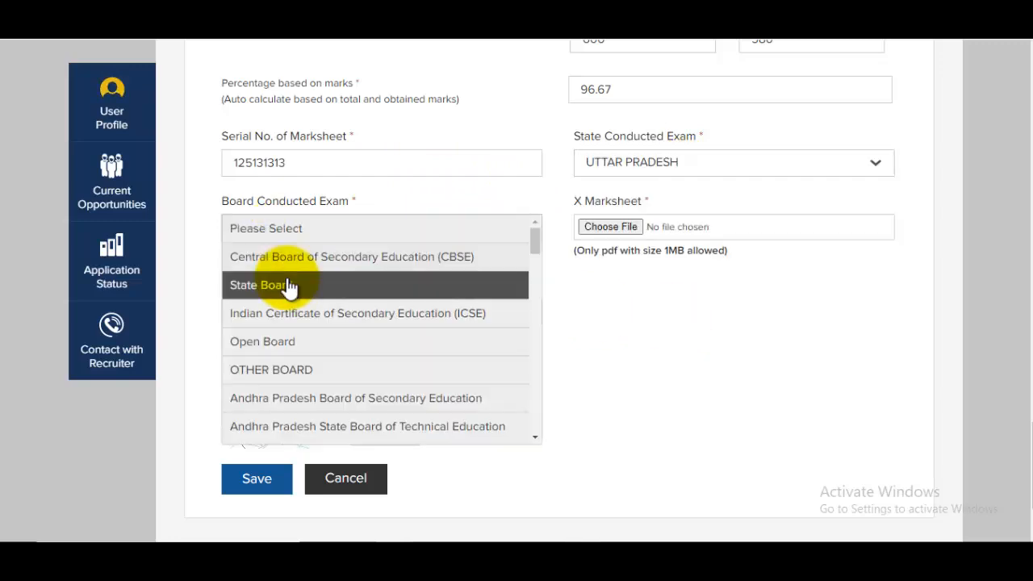
left_click(295, 284)
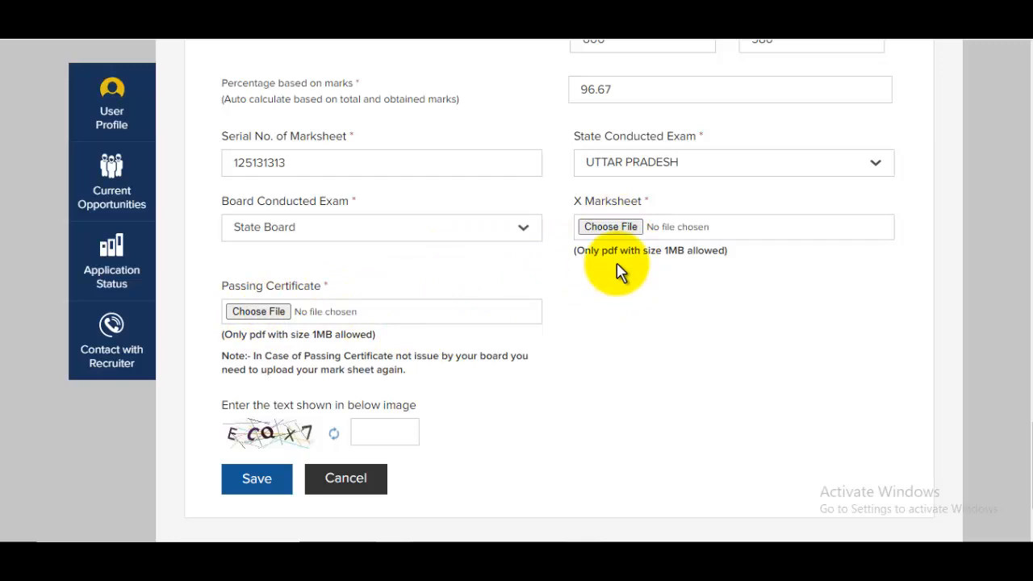
scroll(565, 290, "down", 2)
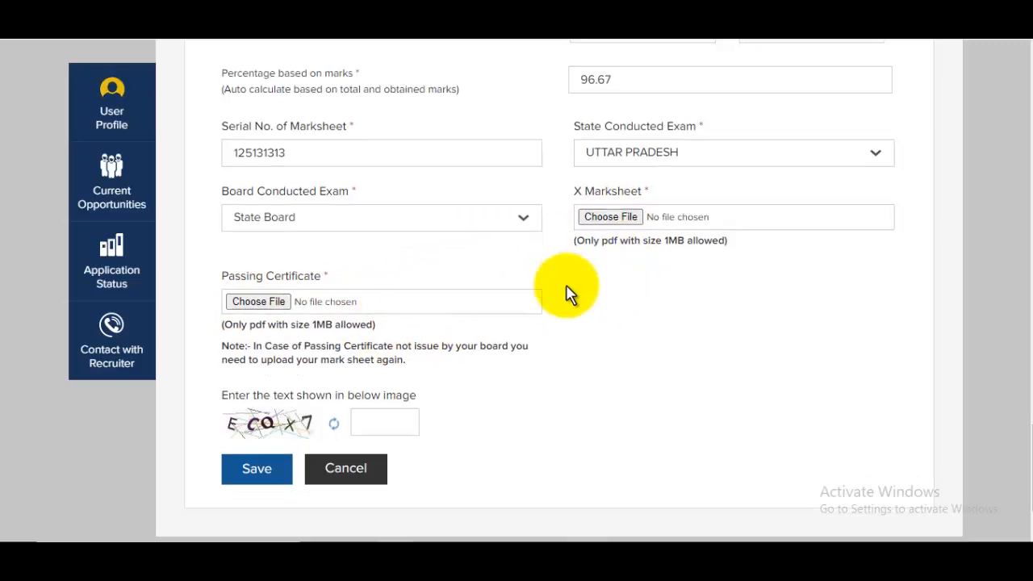
left_click(387, 322)
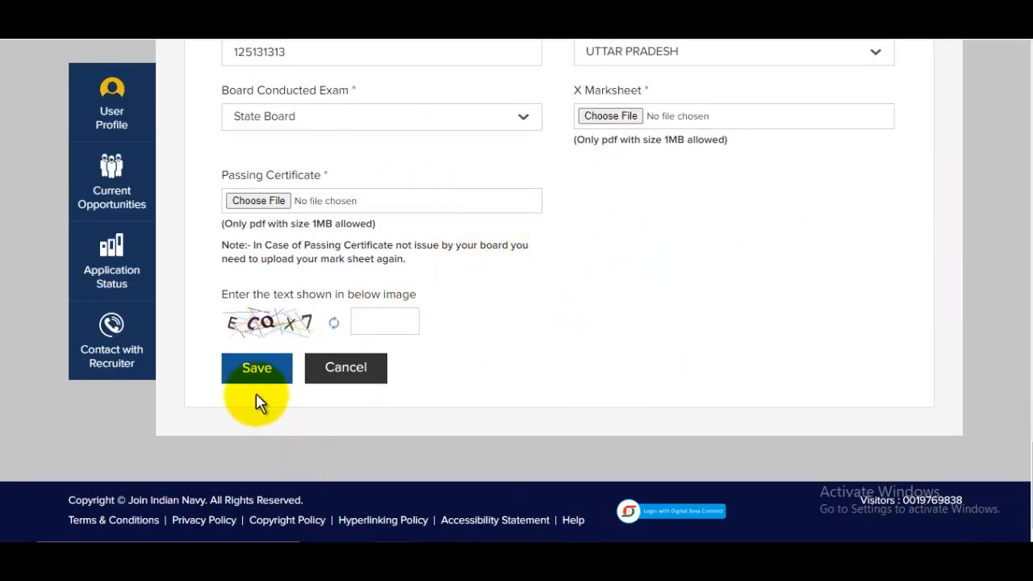
left_click(253, 373)
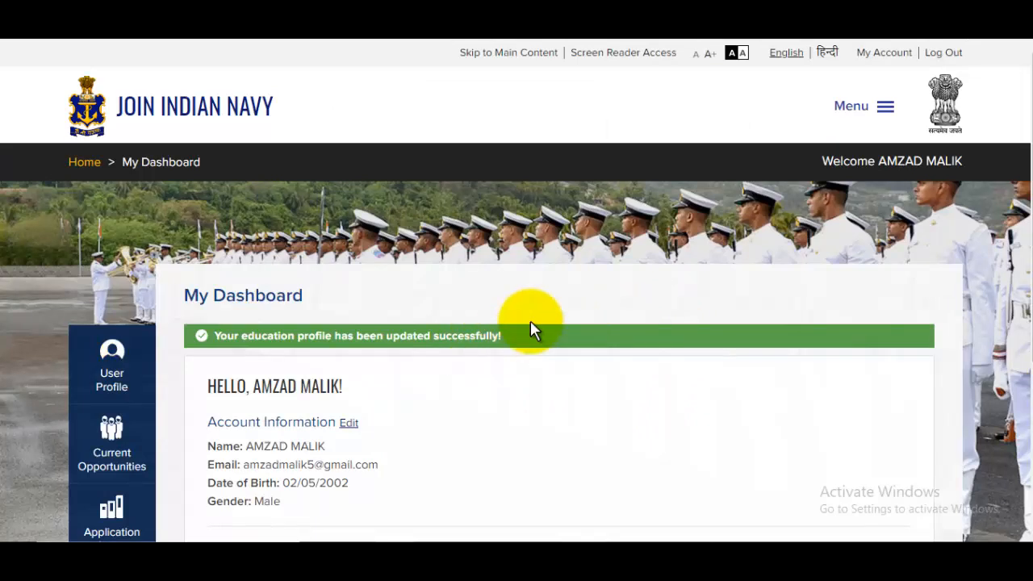
Step: Edit Communication Particulars from the dashboard and scroll through the address and document upload fields
scroll(500, 323, "down", 2)
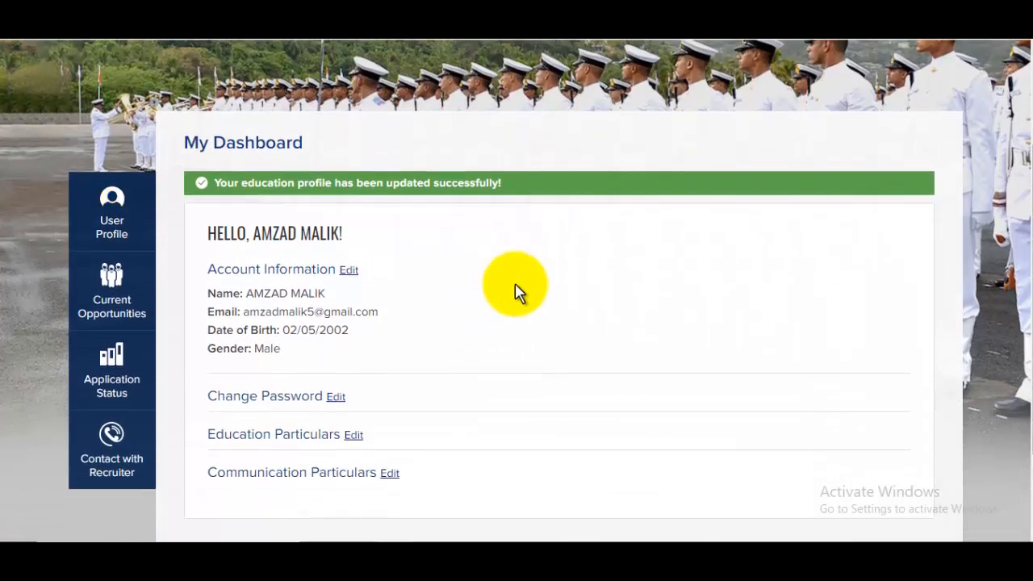
scroll(518, 293, "down", 2)
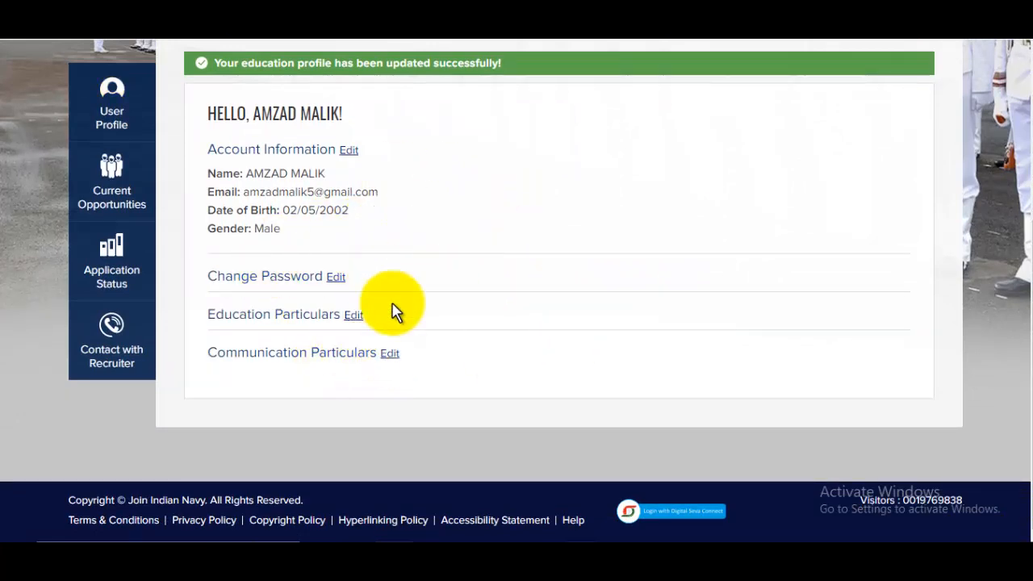
left_click(390, 354)
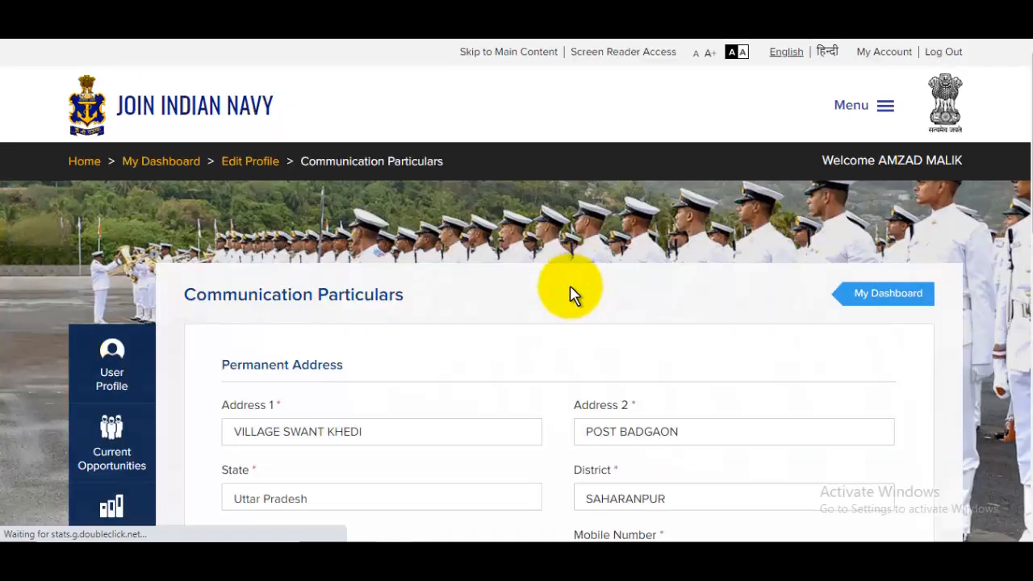
scroll(582, 306, "down", 2)
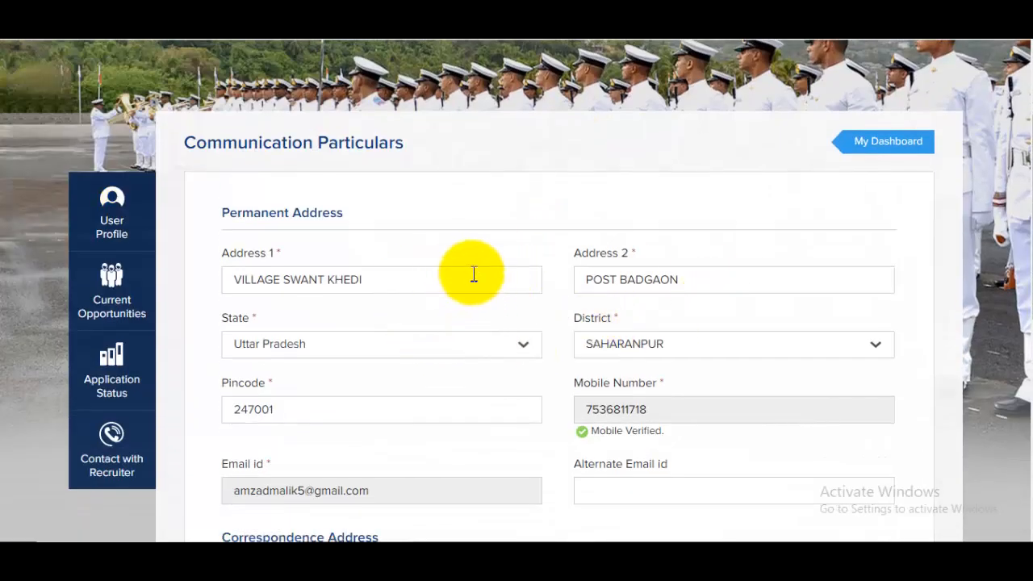
scroll(623, 269, "down", 1)
left_click_drag(278, 137, 450, 166)
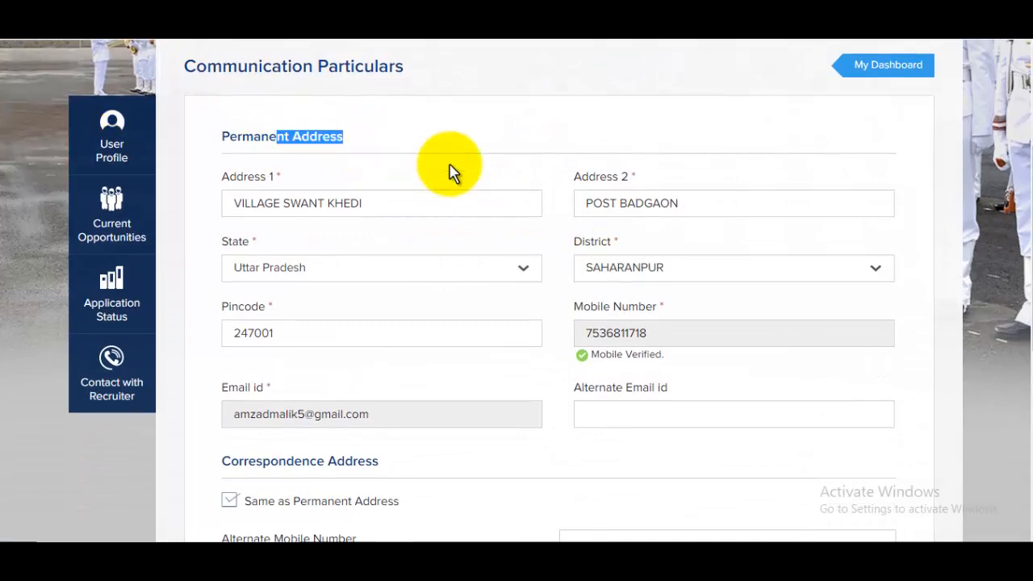
scroll(687, 261, "down", 2)
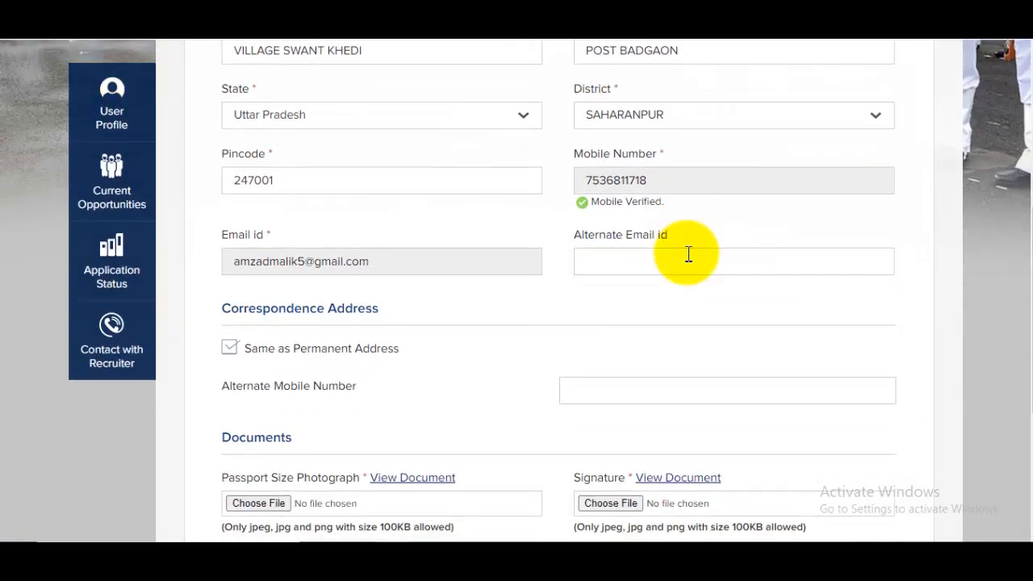
scroll(671, 258, "down", 2)
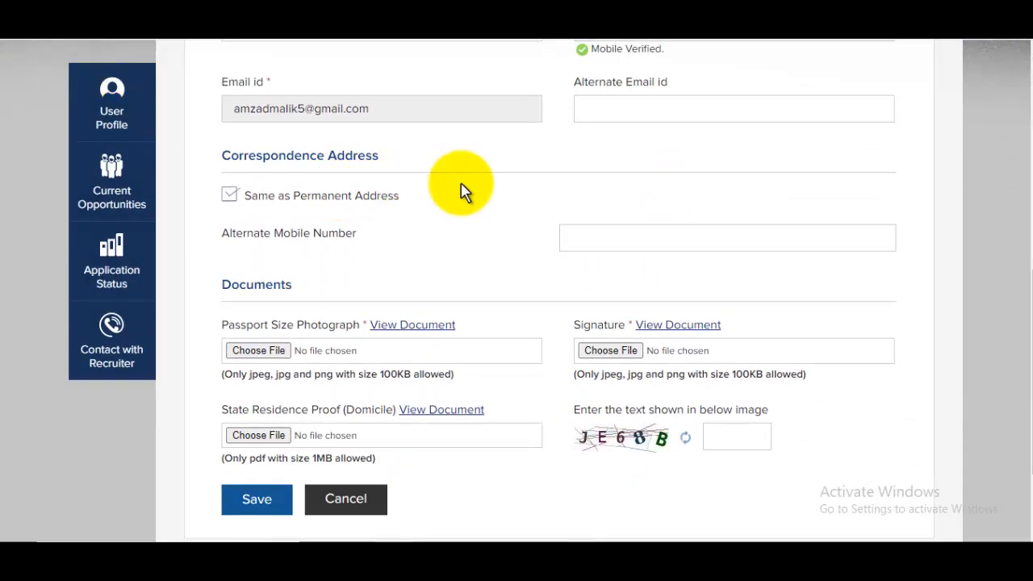
scroll(472, 192, "down", 2)
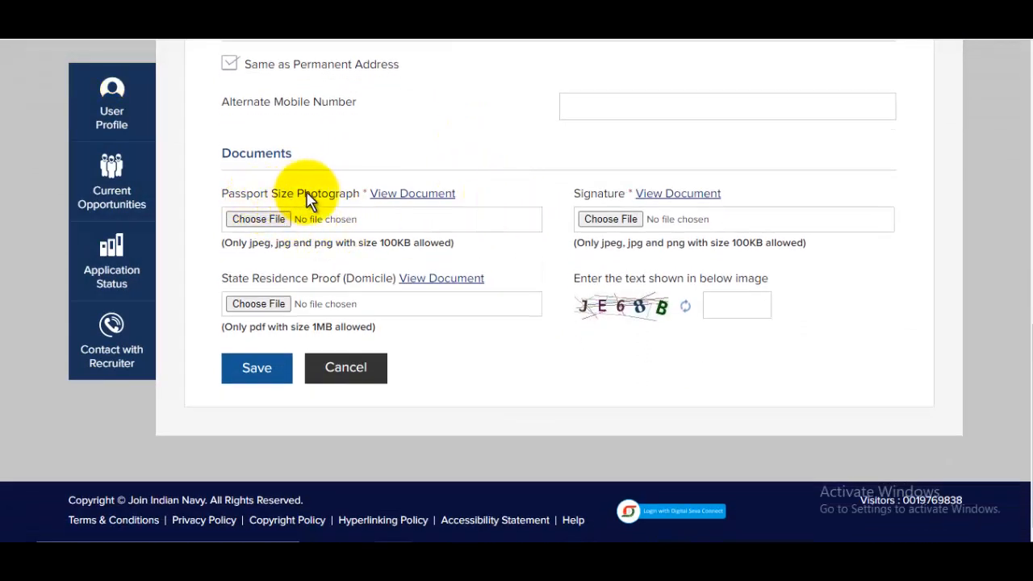
Step: Begin a passport photograph upload, browse the Pictures folder, then cancel without choosing a file
left_click(266, 222)
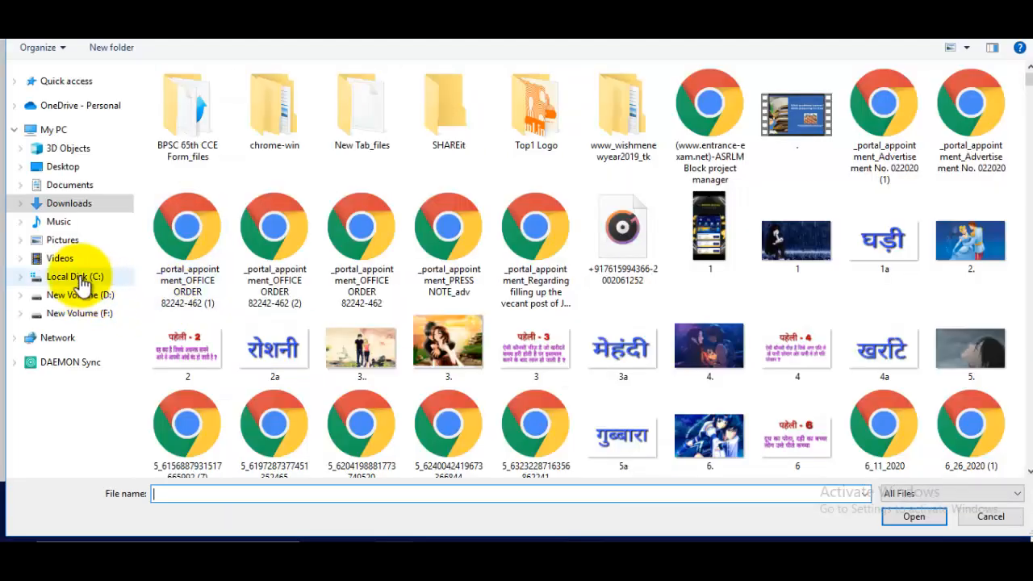
left_click(63, 241)
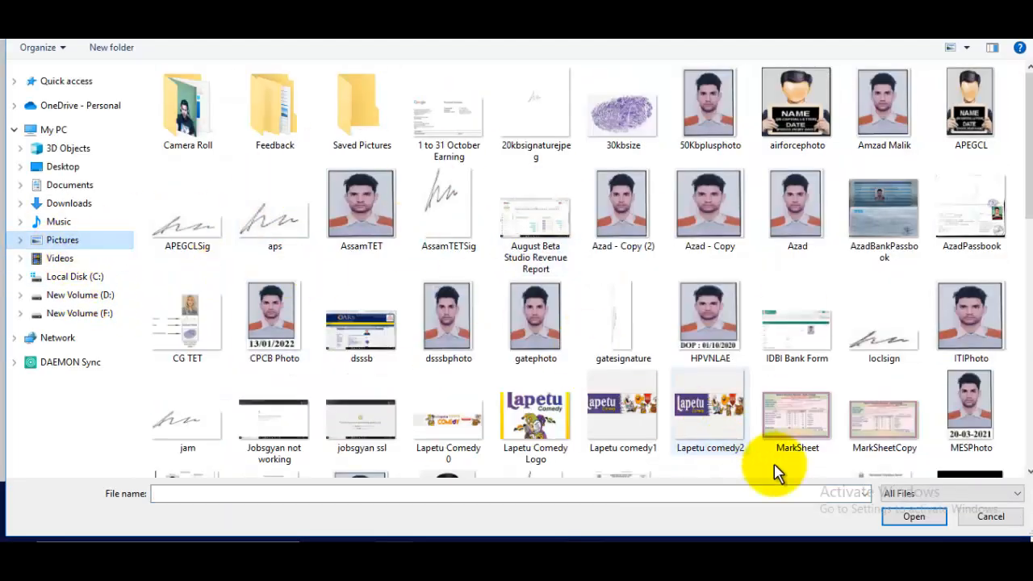
left_click(989, 518)
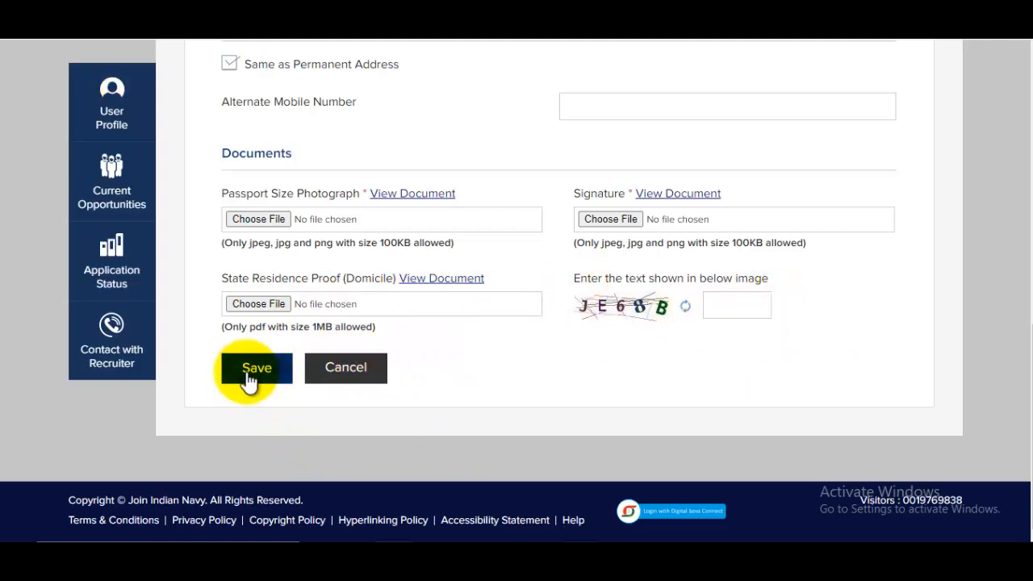
Step: Go to Current Opportunities and scroll down to the Officer SSC 01/2023 listing
scroll(676, 295, "up", 4)
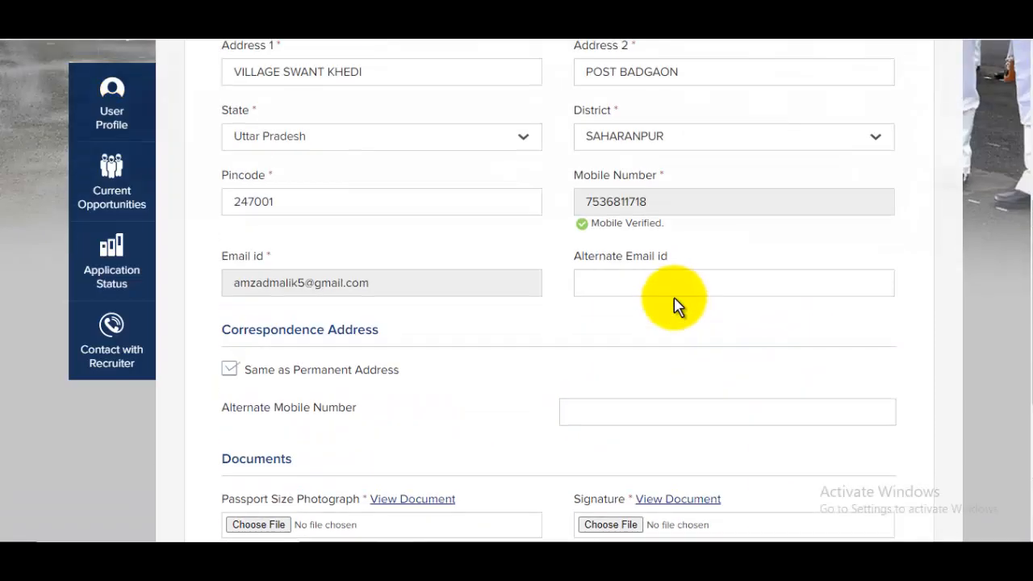
scroll(706, 346, "up", 4)
scroll(705, 346, "down", 5)
scroll(706, 346, "down", 3)
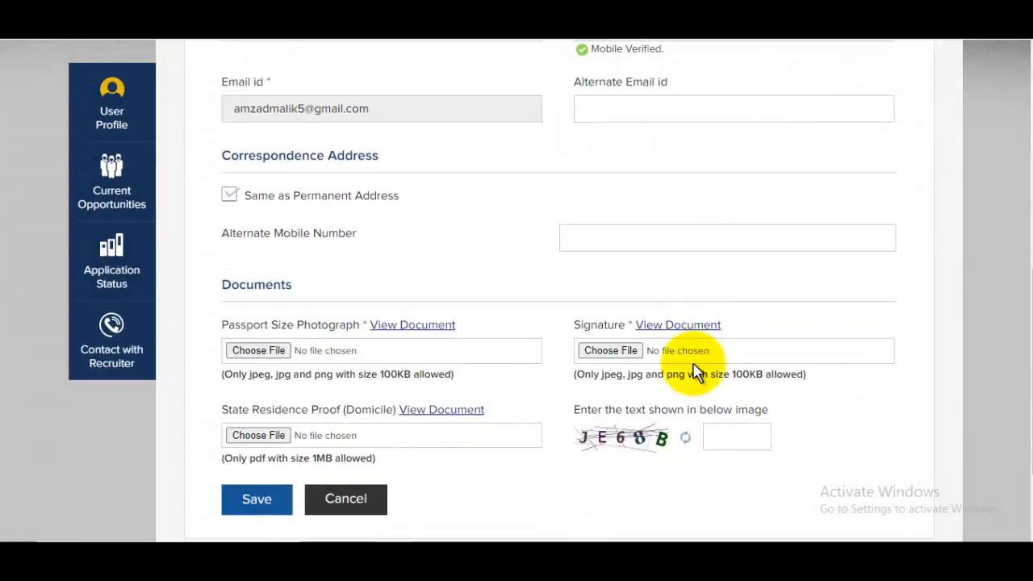
left_click(104, 208)
scroll(440, 201, "down", 2)
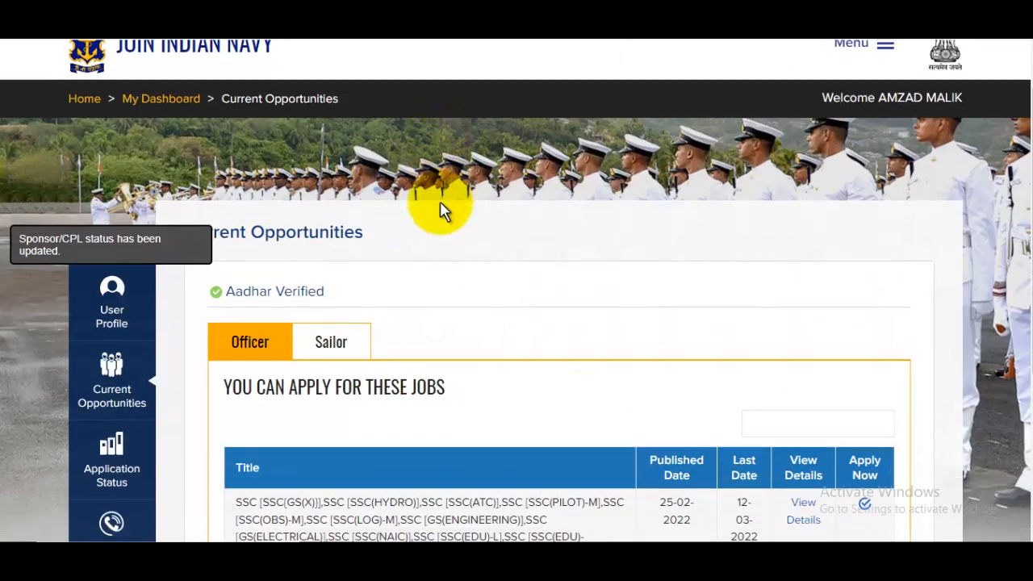
scroll(441, 218, "down", 2)
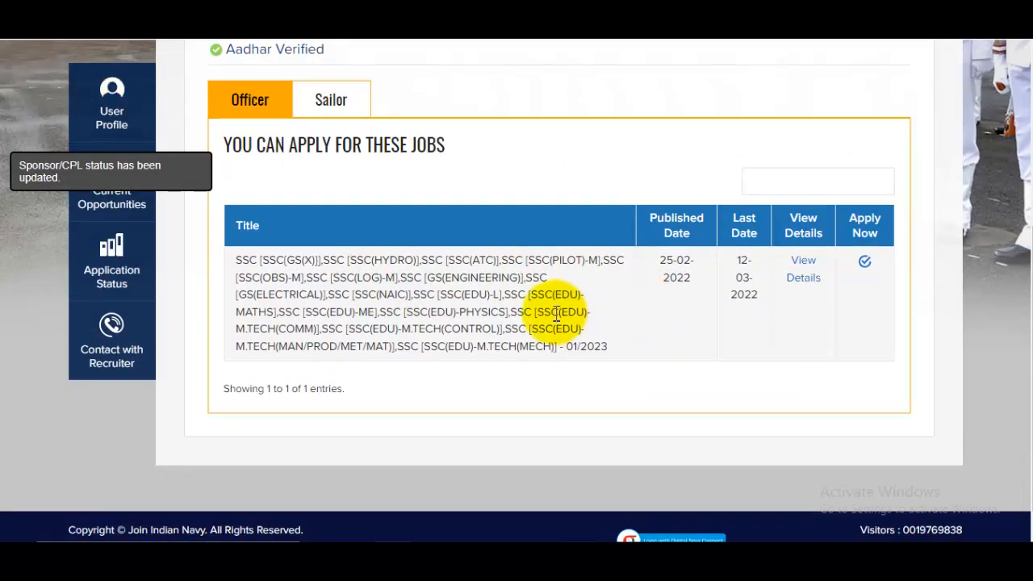
Step: Apply for SSC 01/2023, confirm reading the advertisement and the online exam, and proceed to the form
left_click(865, 263)
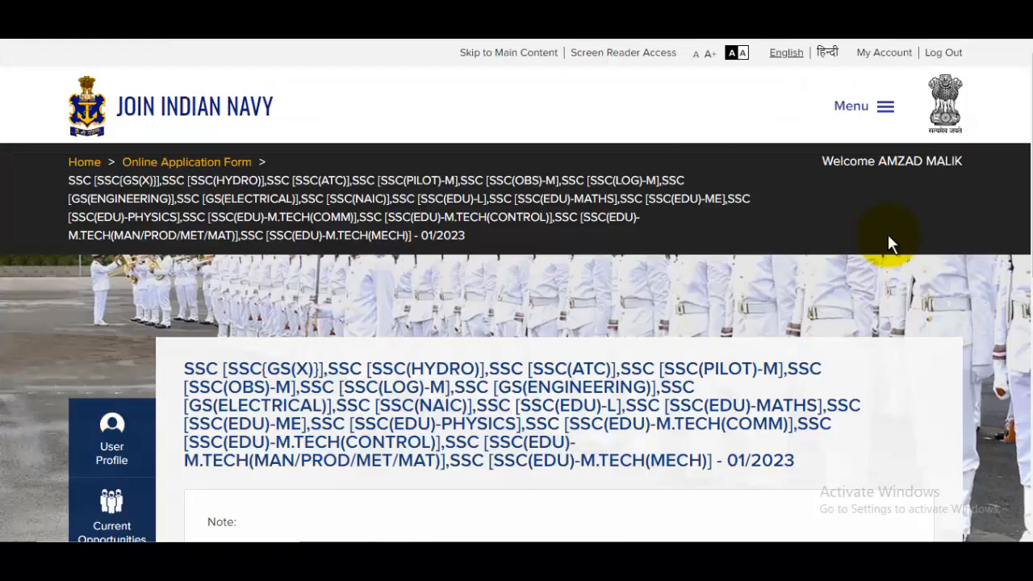
scroll(888, 243, "down", 3)
scroll(880, 244, "down", 3)
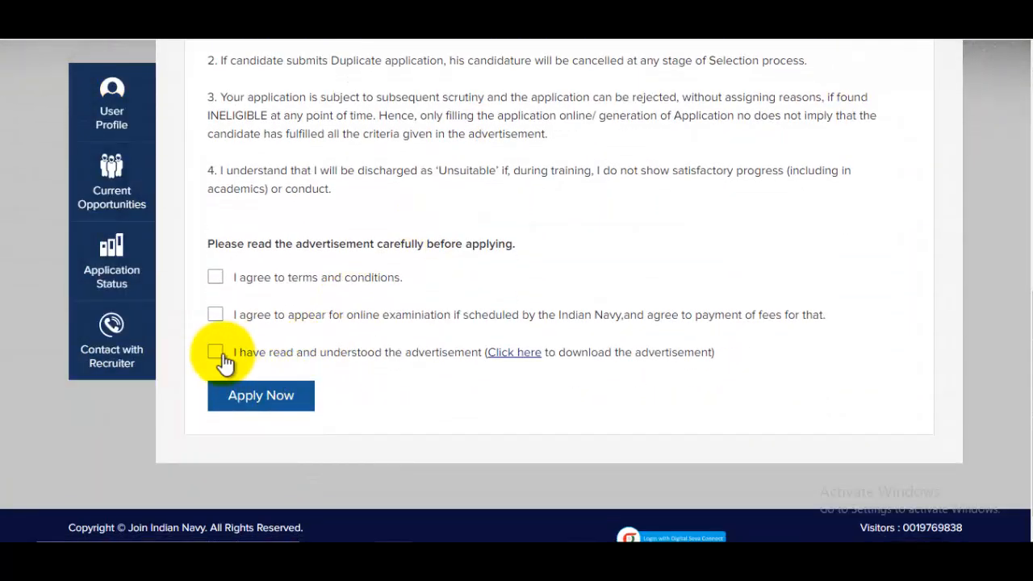
left_click(215, 351)
left_click(215, 315)
left_click(252, 397)
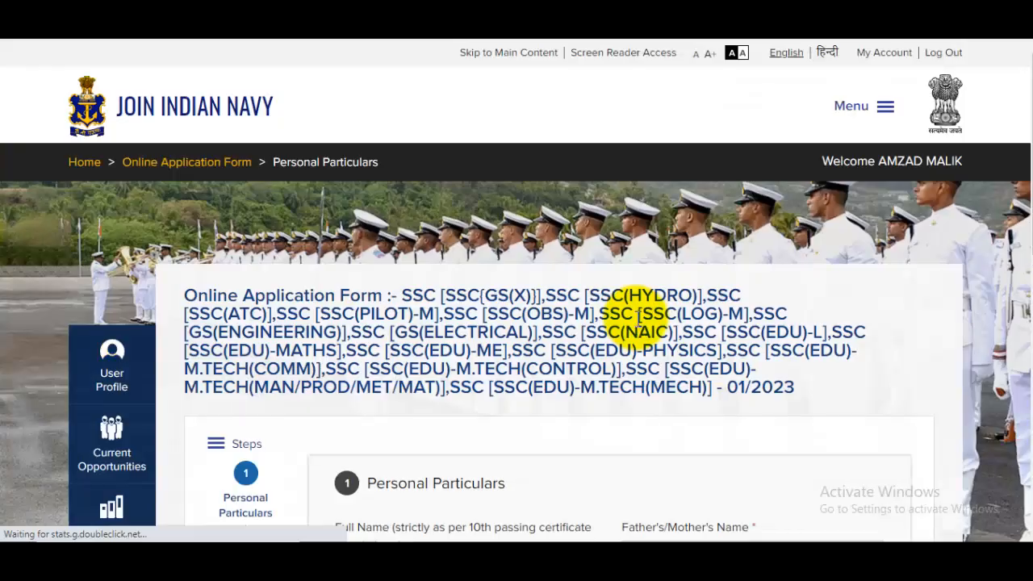
scroll(638, 321, "down", 4)
scroll(506, 386, "down", 3)
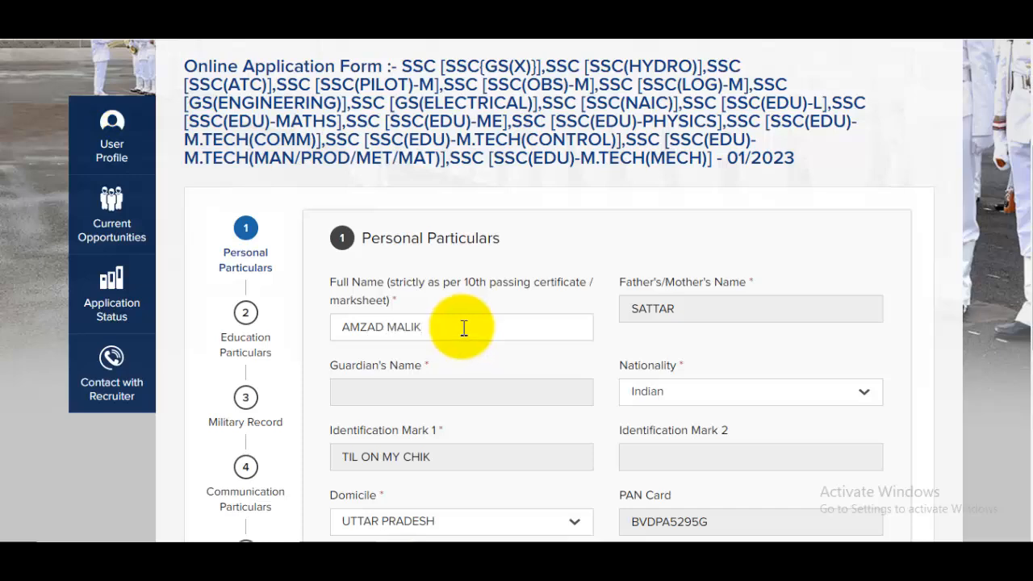
scroll(464, 327, "down", 3)
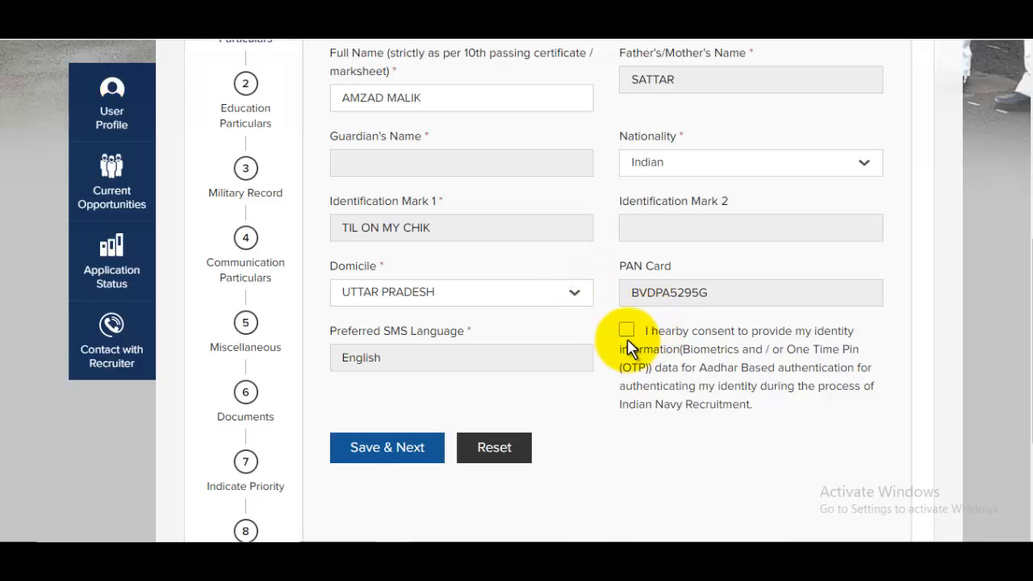
Step: Save Personal Particulars and review the Education Particulars step
left_click(390, 448)
scroll(583, 325, "down", 3)
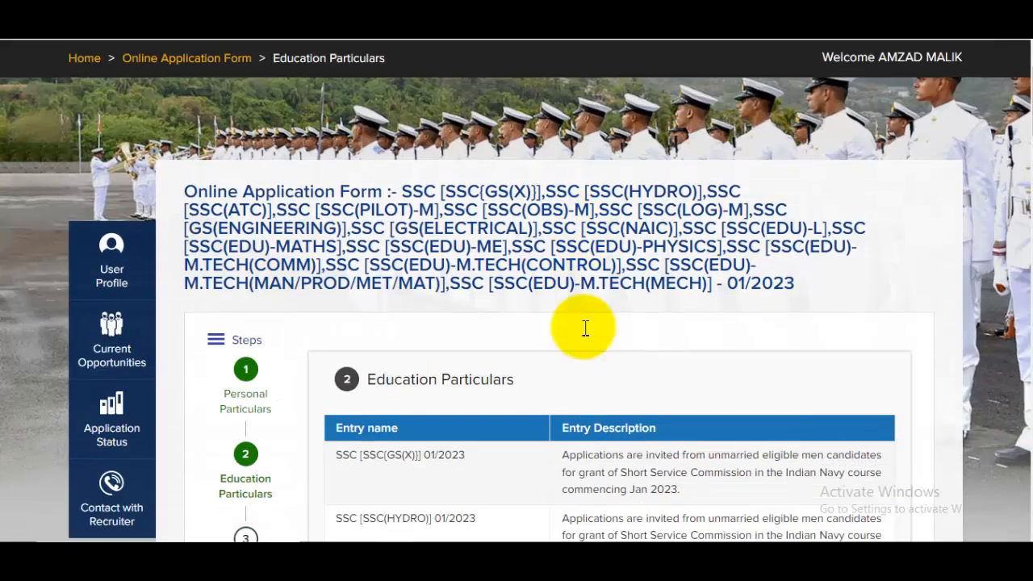
scroll(583, 325, "down", 3)
scroll(595, 270, "down", 8)
scroll(595, 270, "down", 10)
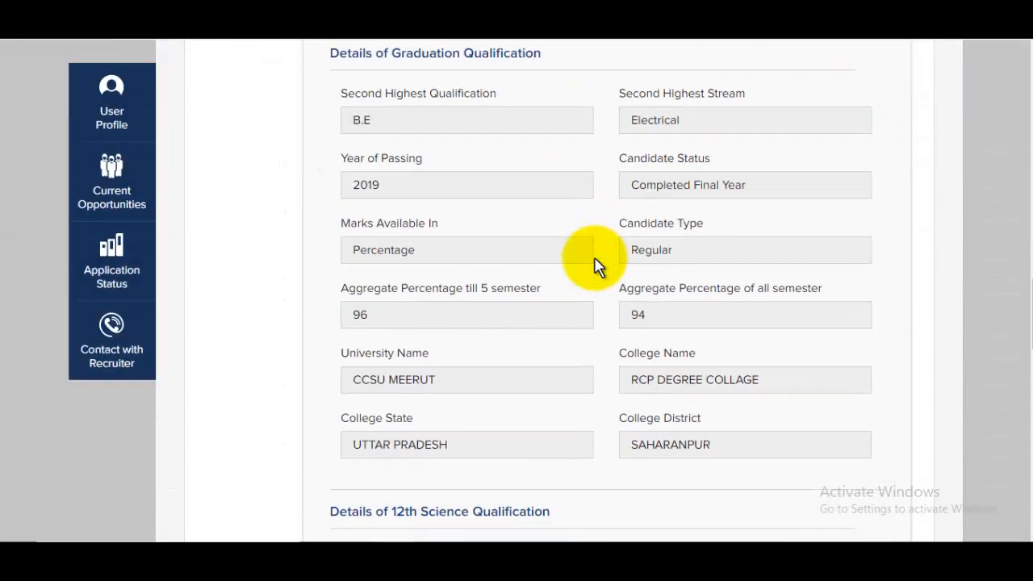
scroll(502, 222, "up", 2)
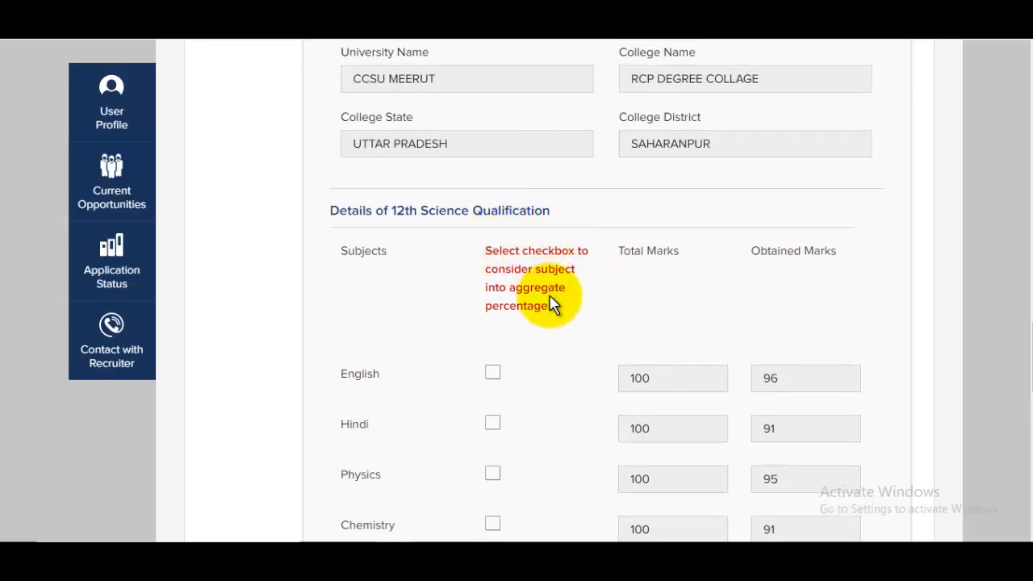
scroll(546, 302, "down", 2)
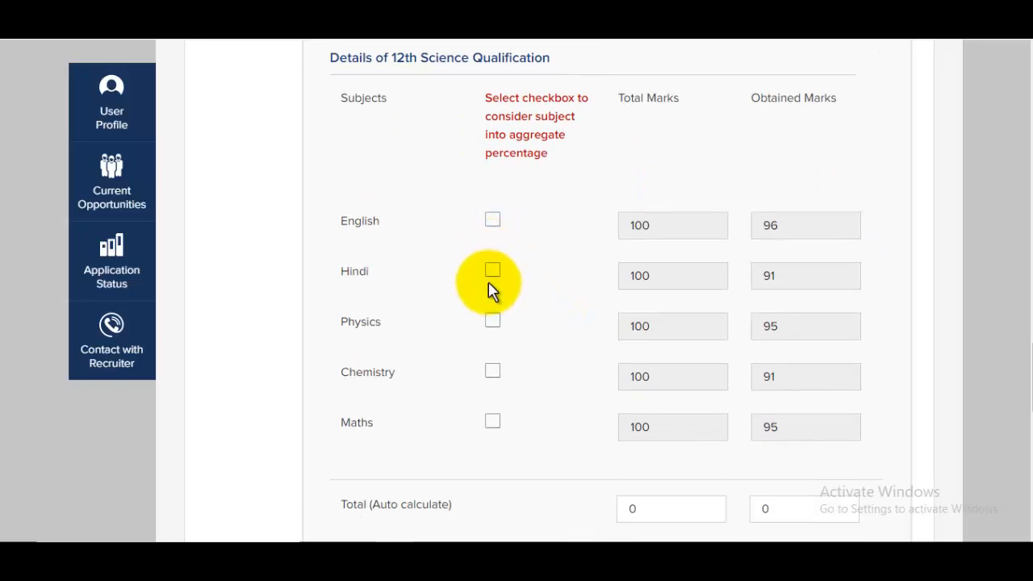
Step: Include Physics, Hindi, English, Chemistry and Maths in the 12th aggregate, then save Education Particulars
left_click(494, 323)
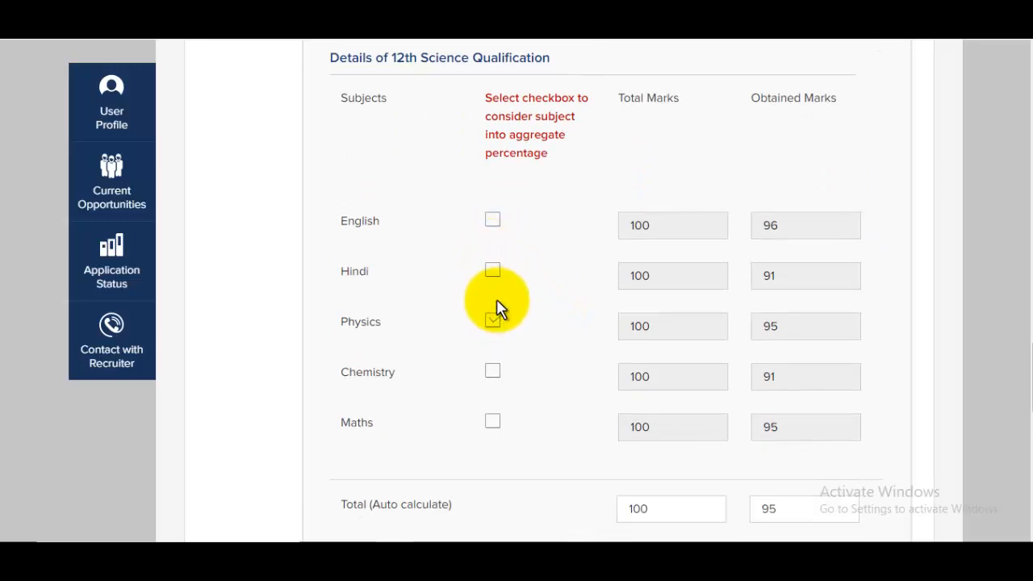
left_click(493, 270)
left_click(493, 220)
left_click(492, 370)
left_click(493, 421)
scroll(597, 330, "down", 6)
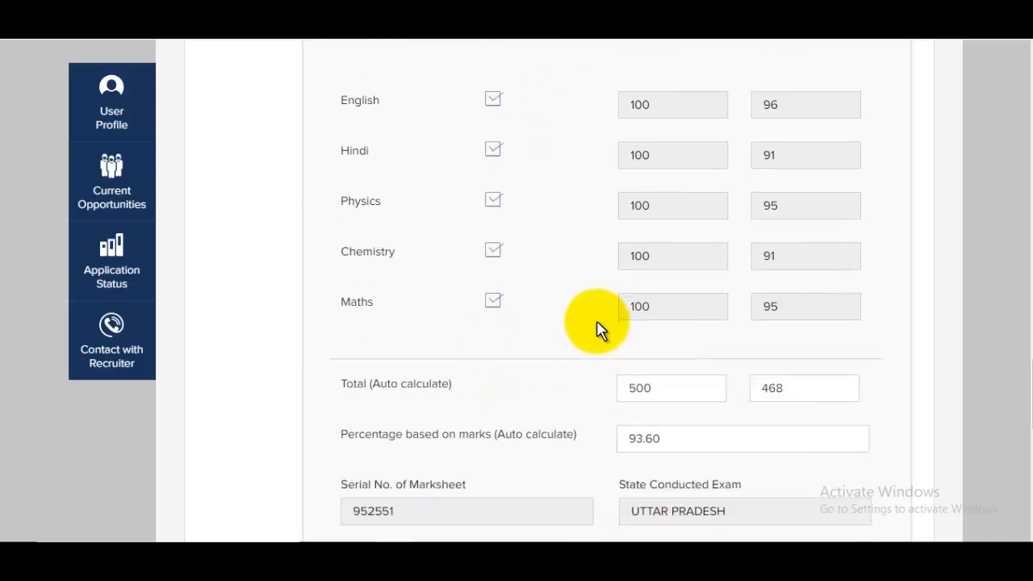
scroll(597, 329, "down", 4)
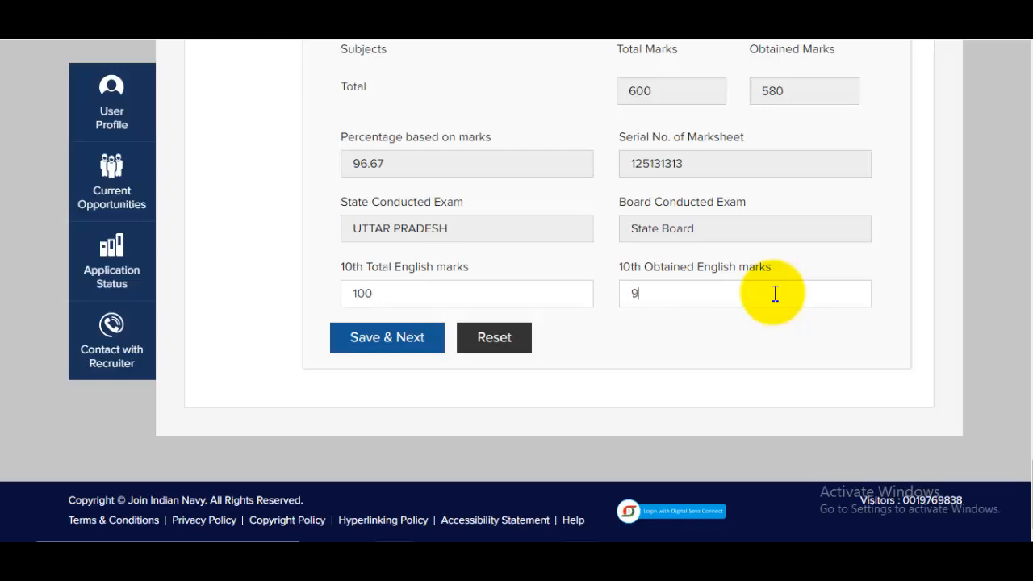
left_click(429, 345)
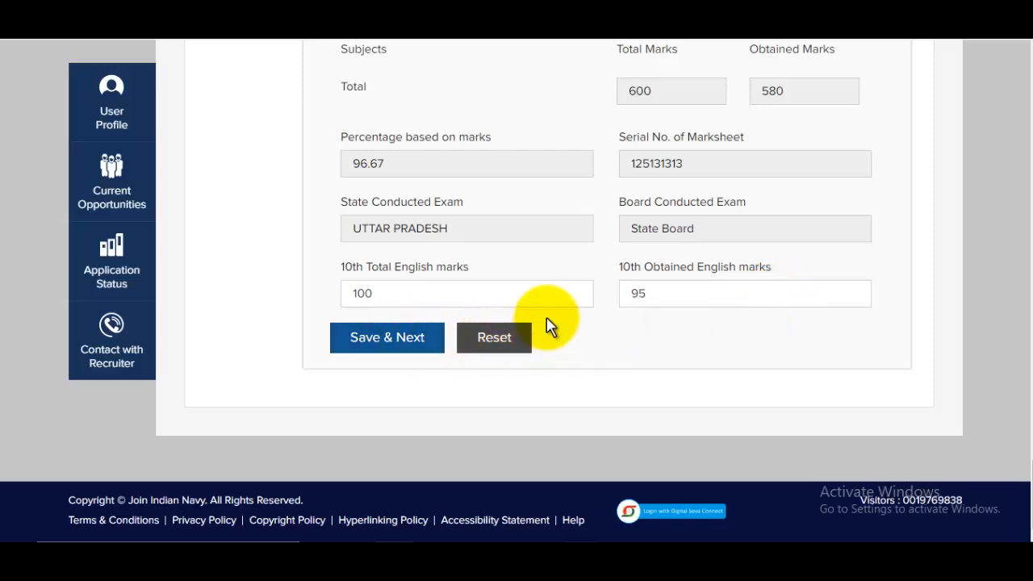
scroll(546, 323, "down", 2)
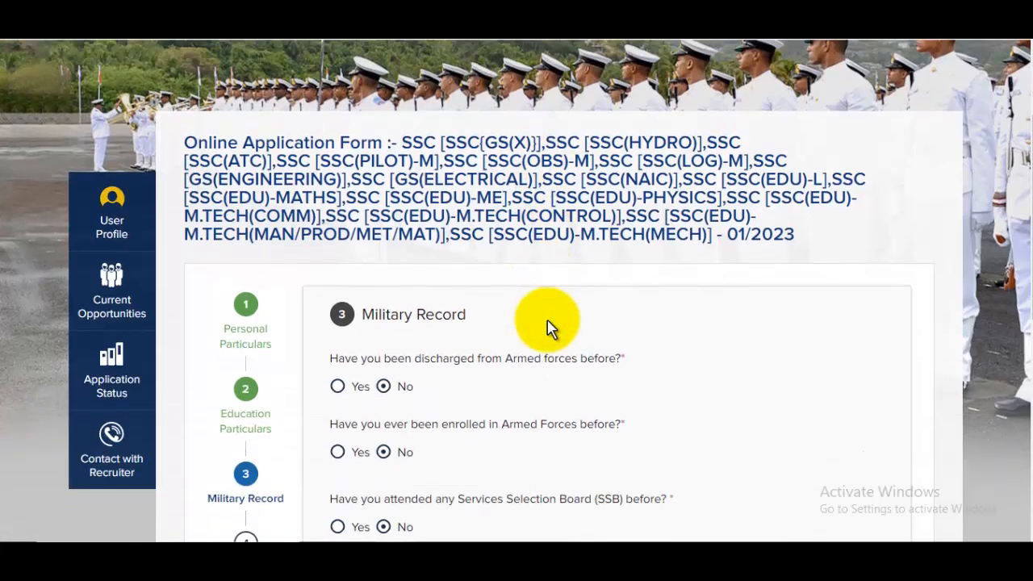
Step: Switch the commercial pilot licence answer to Yes, then back to No
scroll(560, 330, "down", 4)
scroll(568, 334, "up", 2)
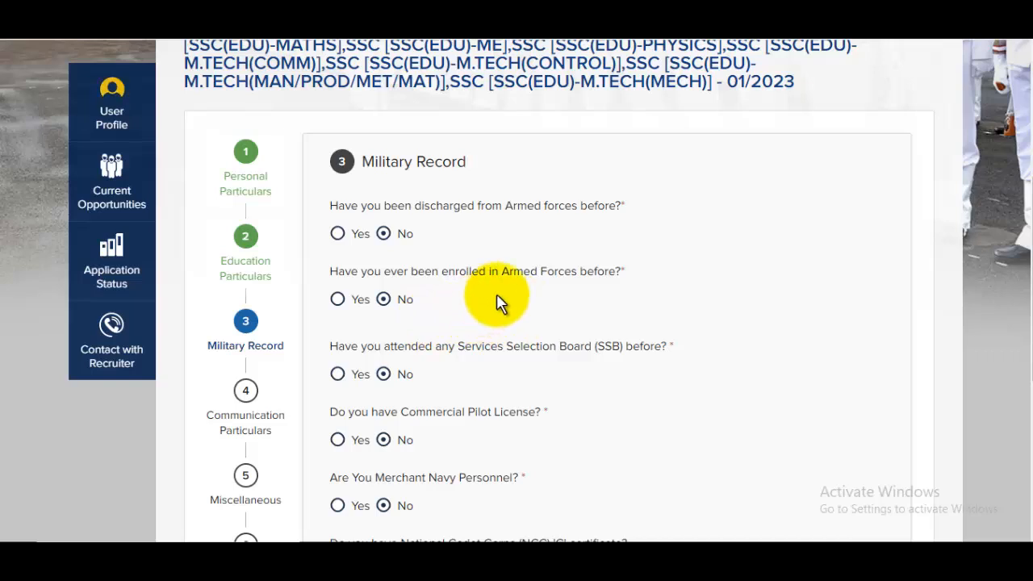
scroll(419, 300, "down", 2)
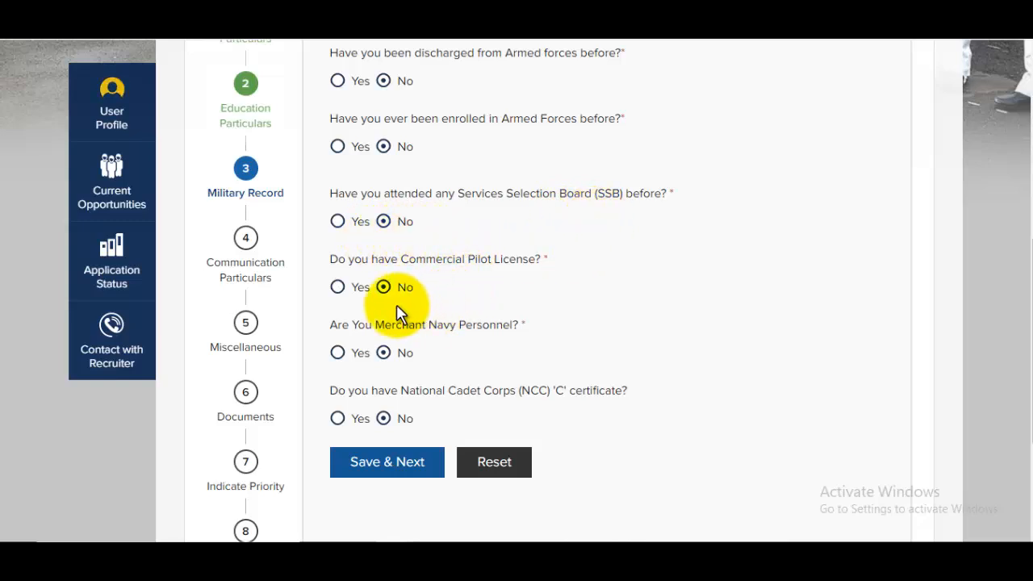
left_click(337, 289)
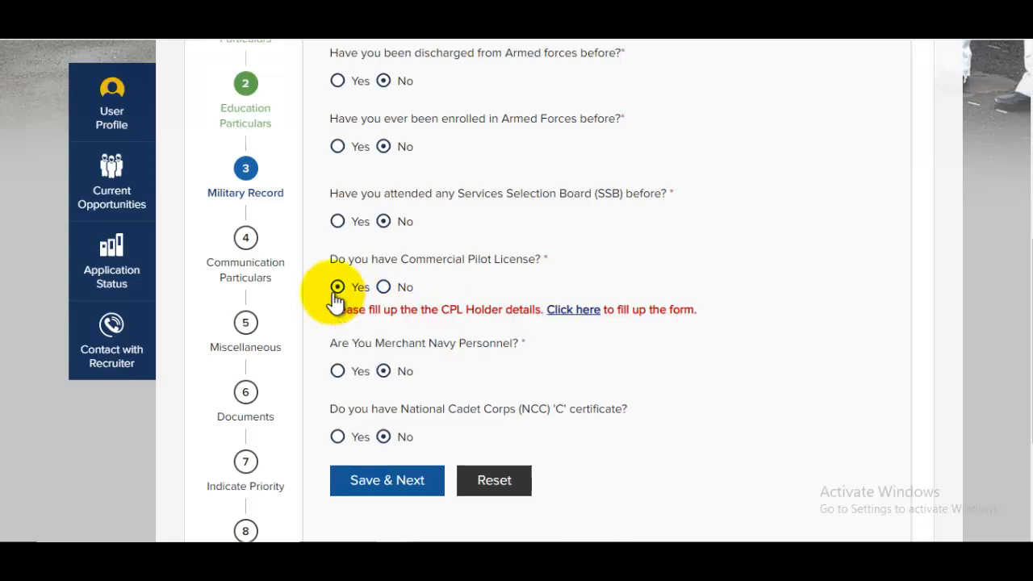
left_click(408, 290)
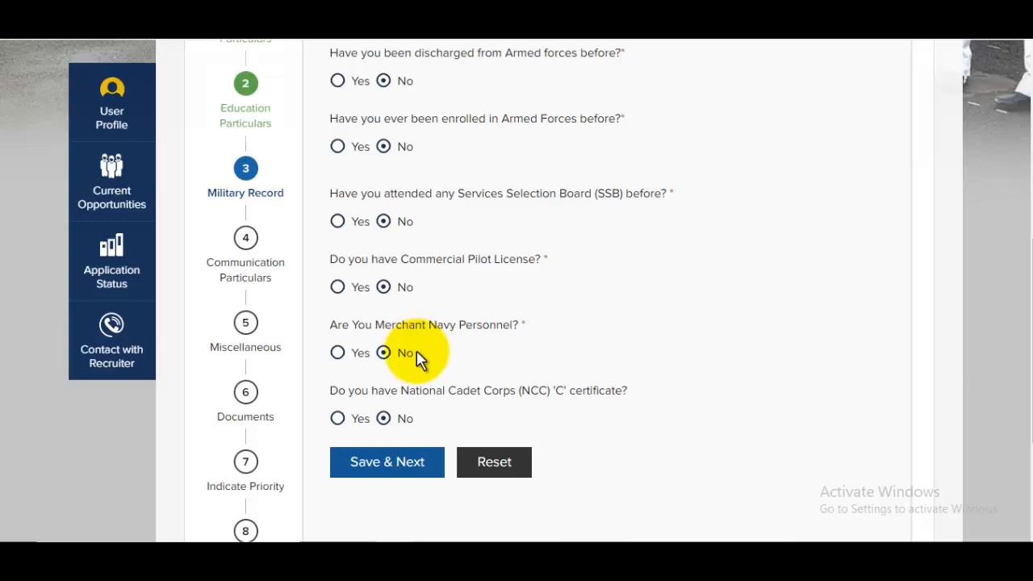
scroll(533, 299, "down", 2)
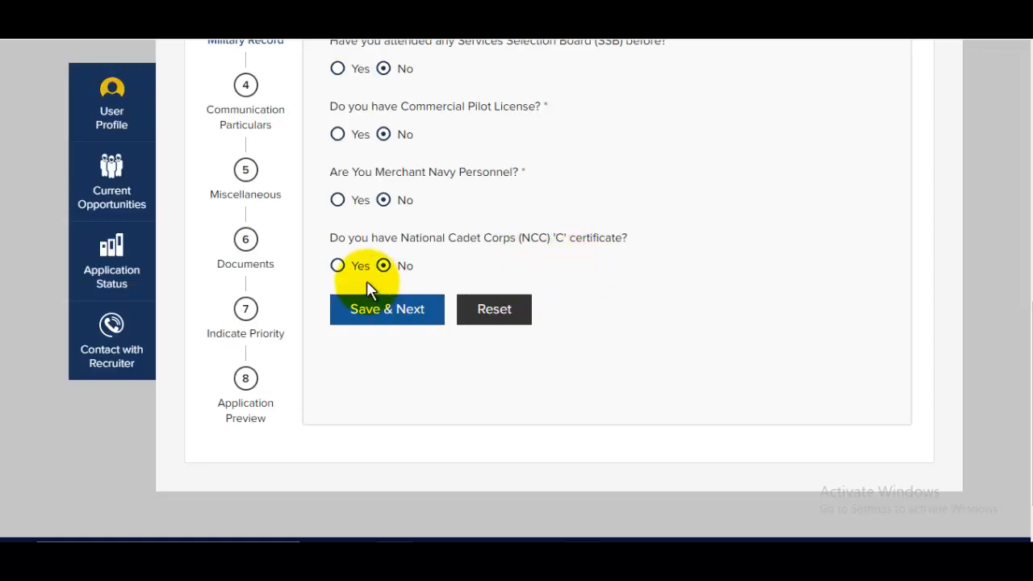
Step: Try the NCC C certificate as Yes with Navy wing and grade C, then revert it to No
left_click(341, 271)
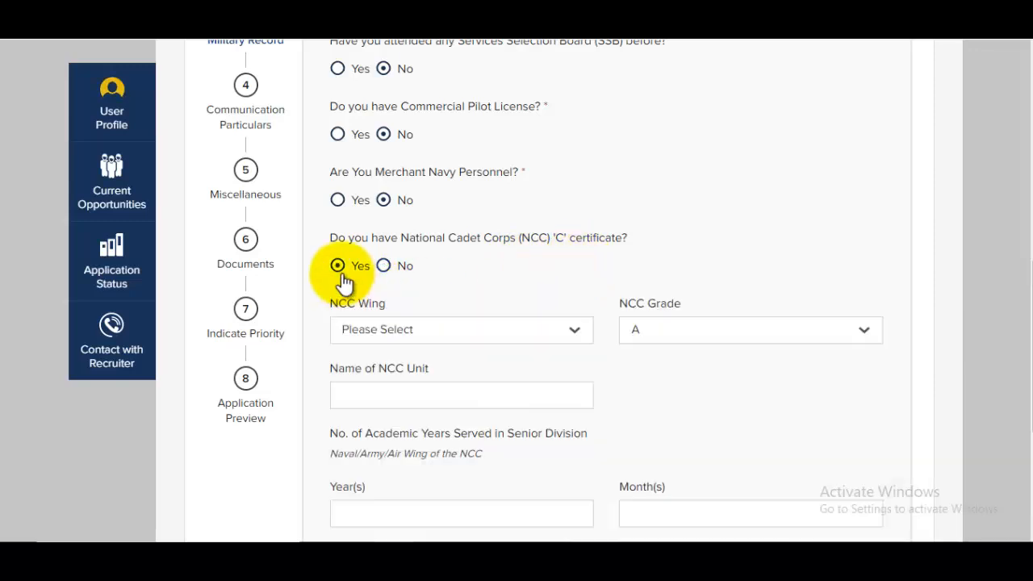
left_click(453, 334)
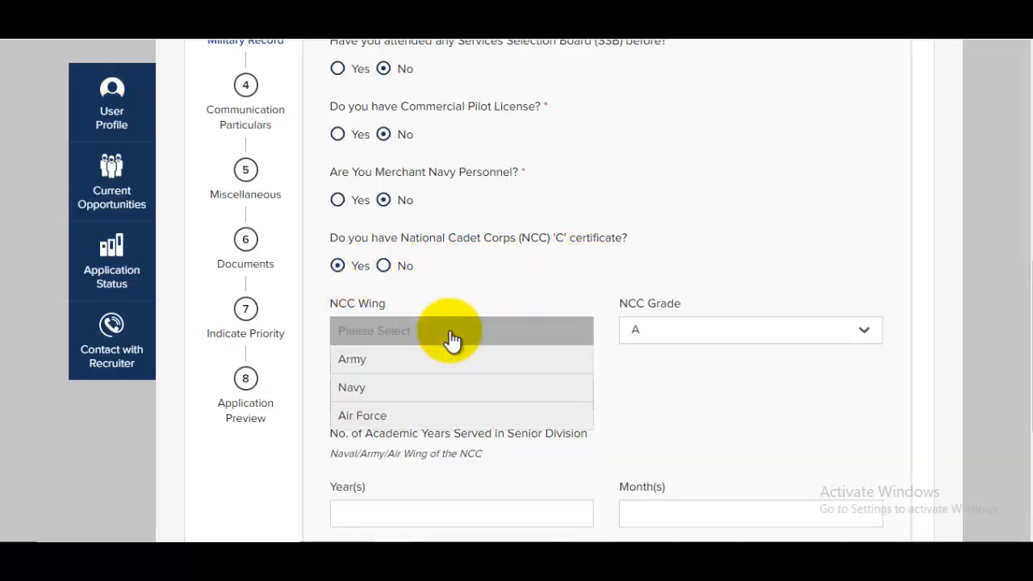
left_click(380, 396)
left_click(656, 335)
left_click(639, 384)
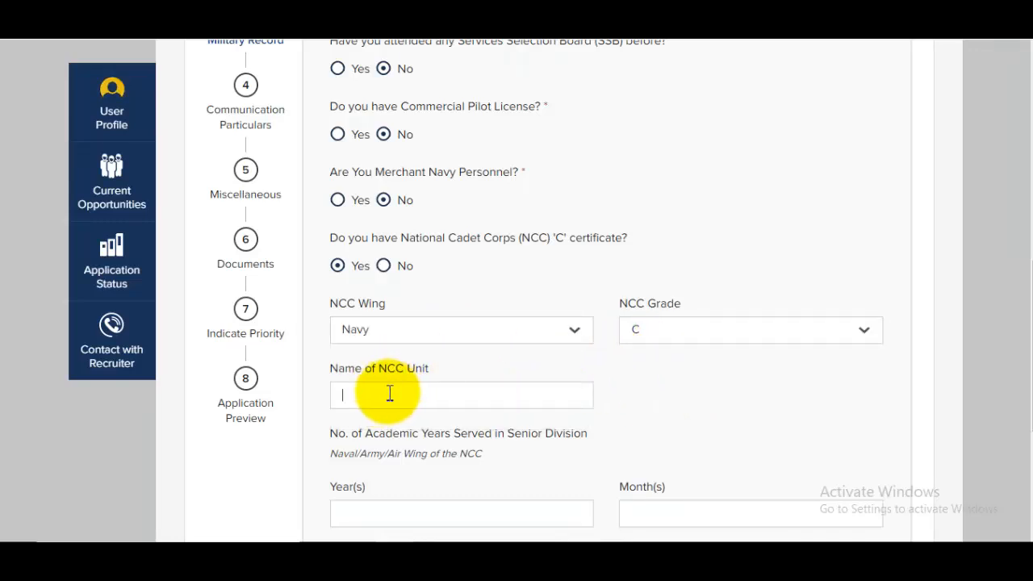
scroll(420, 387, "down", 2)
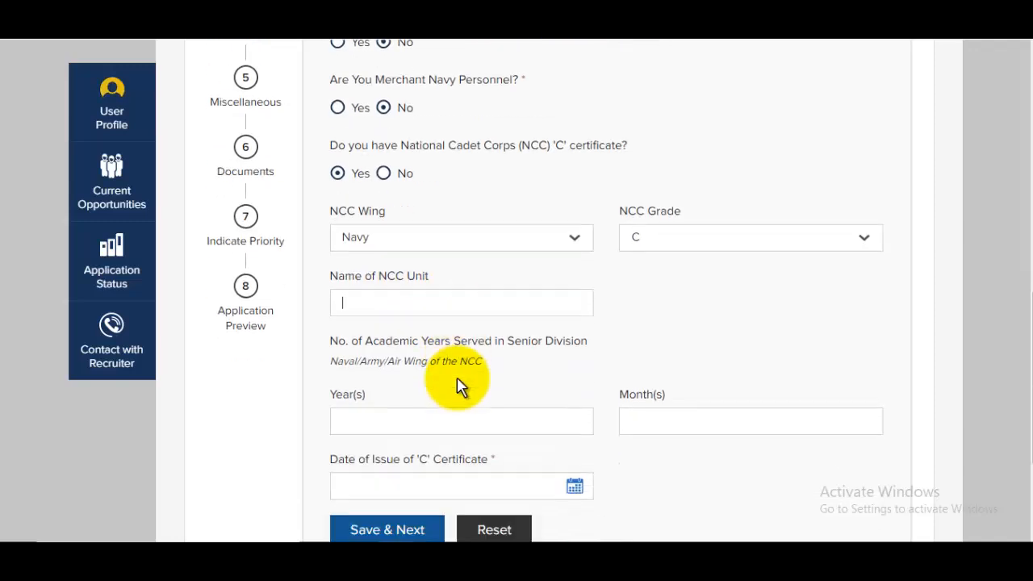
left_click(387, 364)
left_click(720, 365)
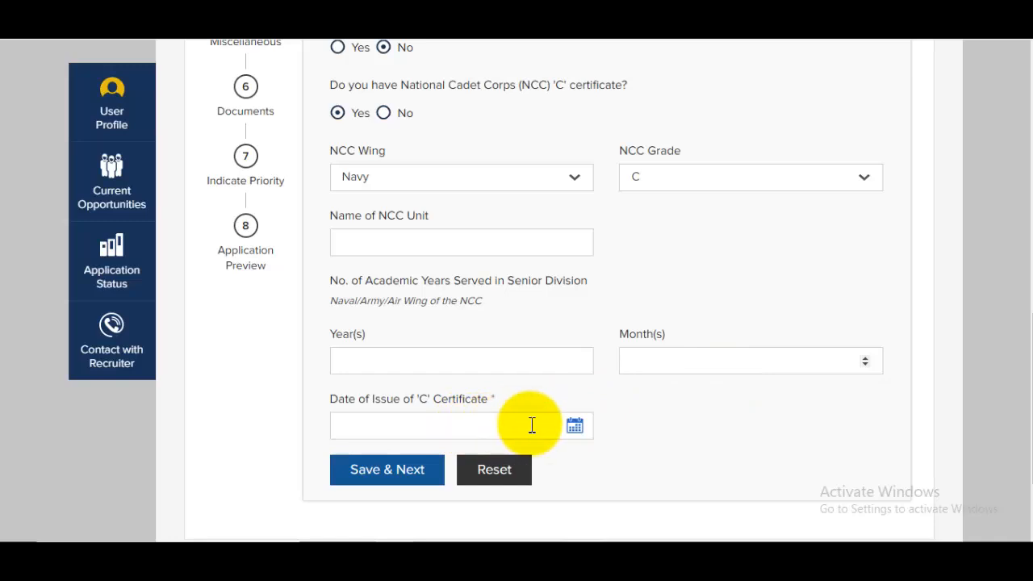
scroll(538, 353, "up", 2)
left_click(396, 275)
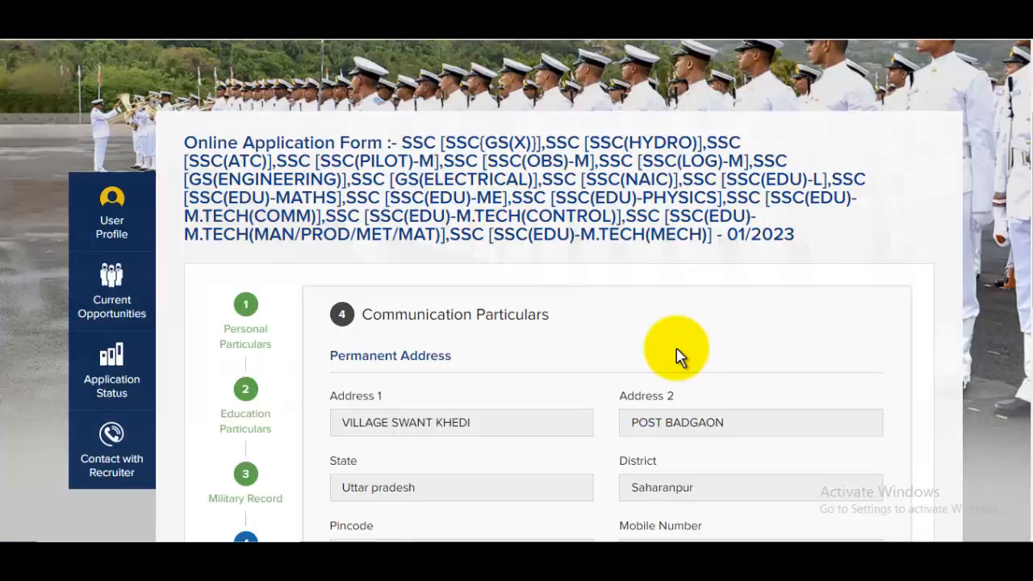
Step: Save the Communication Particulars address details and continue to the Miscellaneous step
scroll(662, 351, "down", 3)
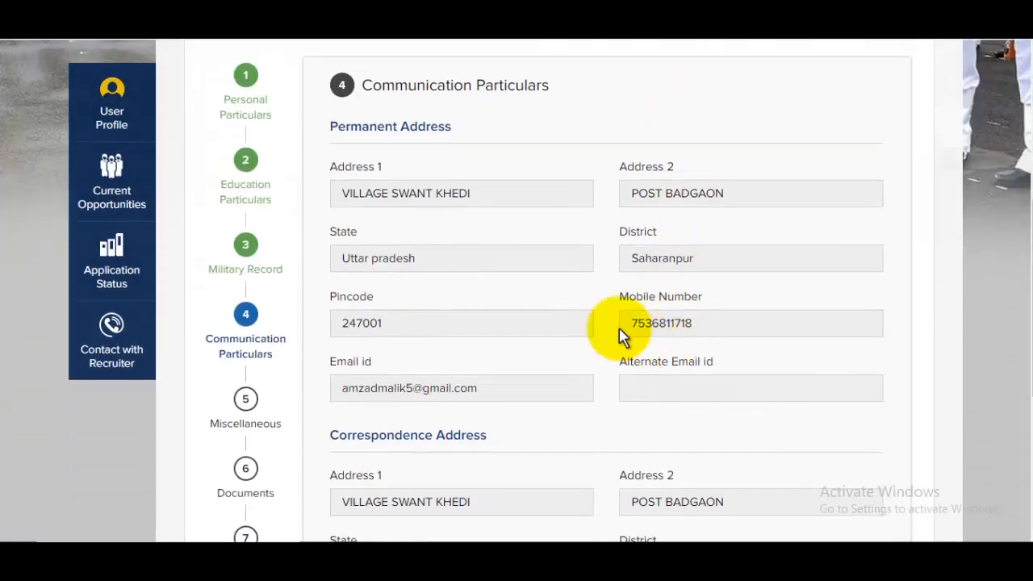
scroll(595, 291, "down", 4)
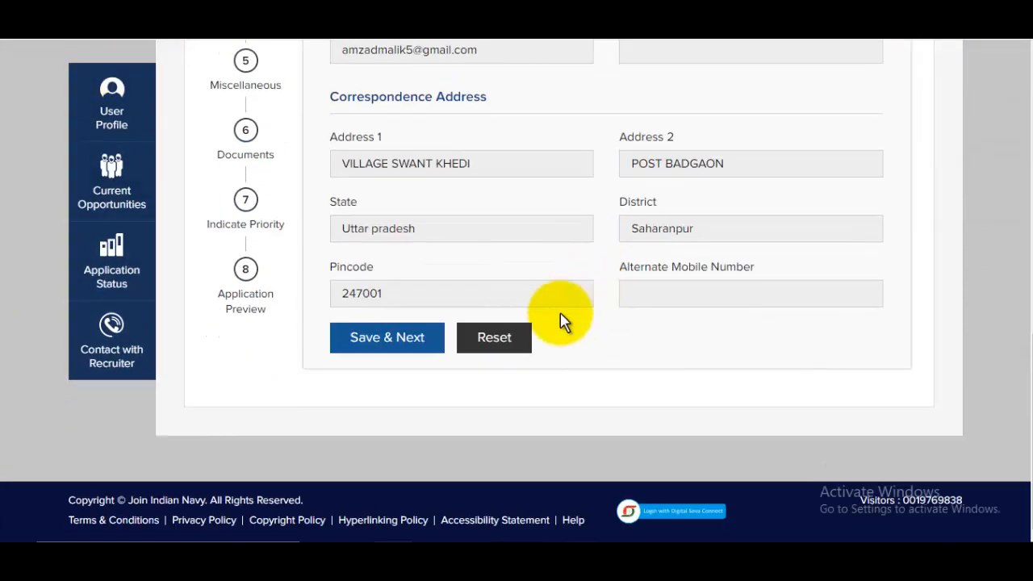
left_click(404, 343)
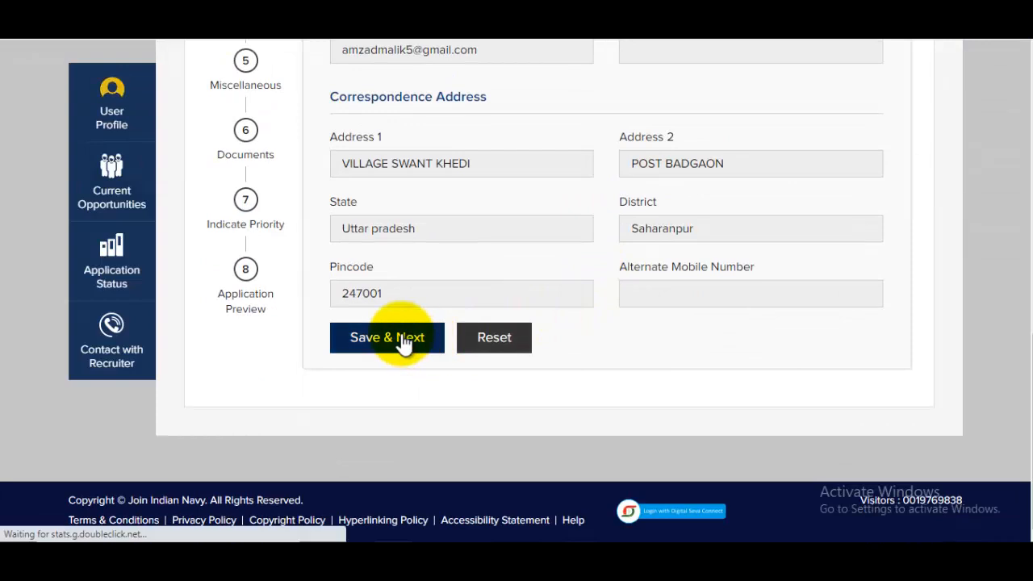
scroll(537, 332, "down", 5)
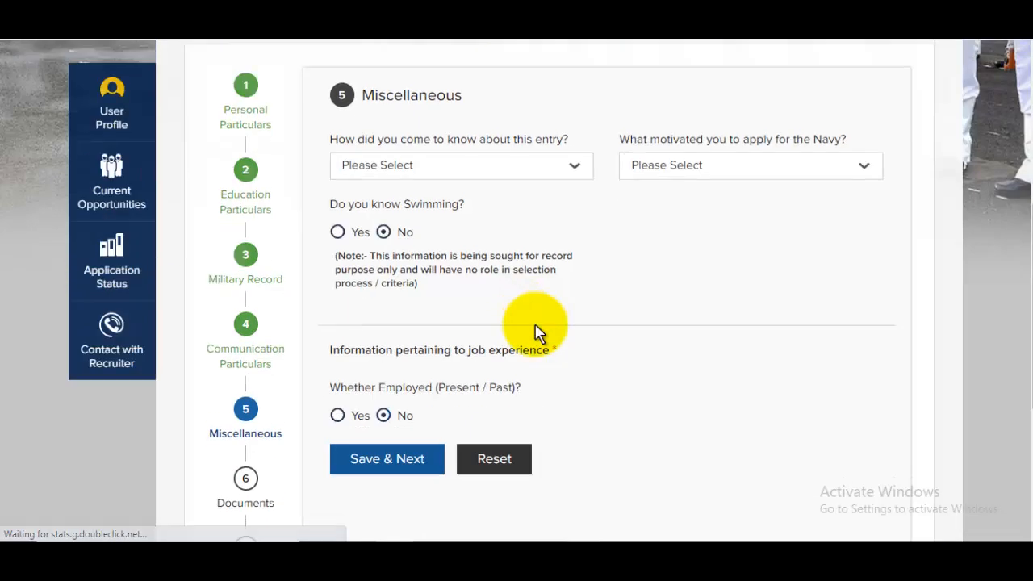
Step: Choose Employment News as the source, self/parents/teachers/friends/relatives motivation, and Yes for swimming
left_click(435, 174)
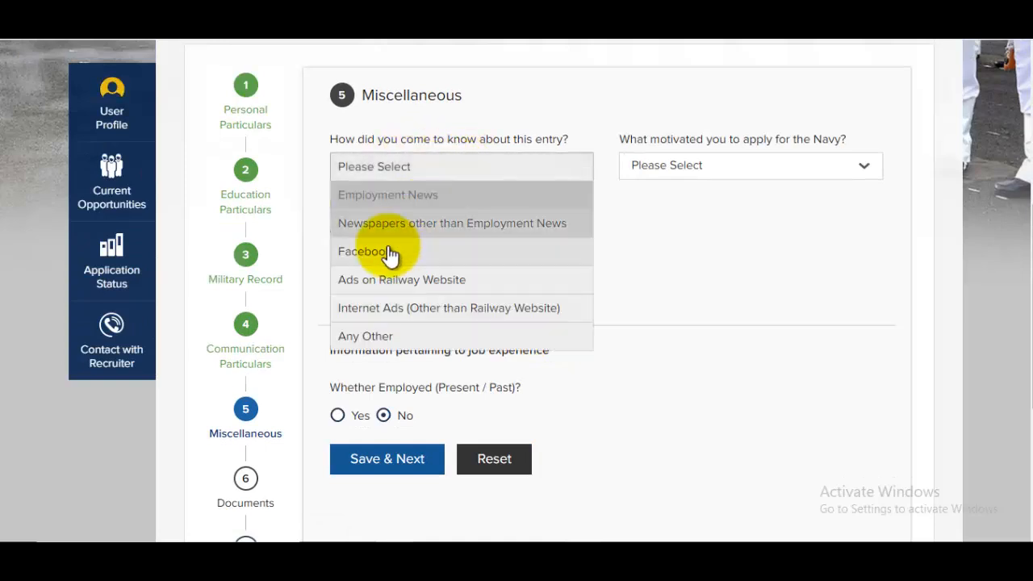
left_click(403, 202)
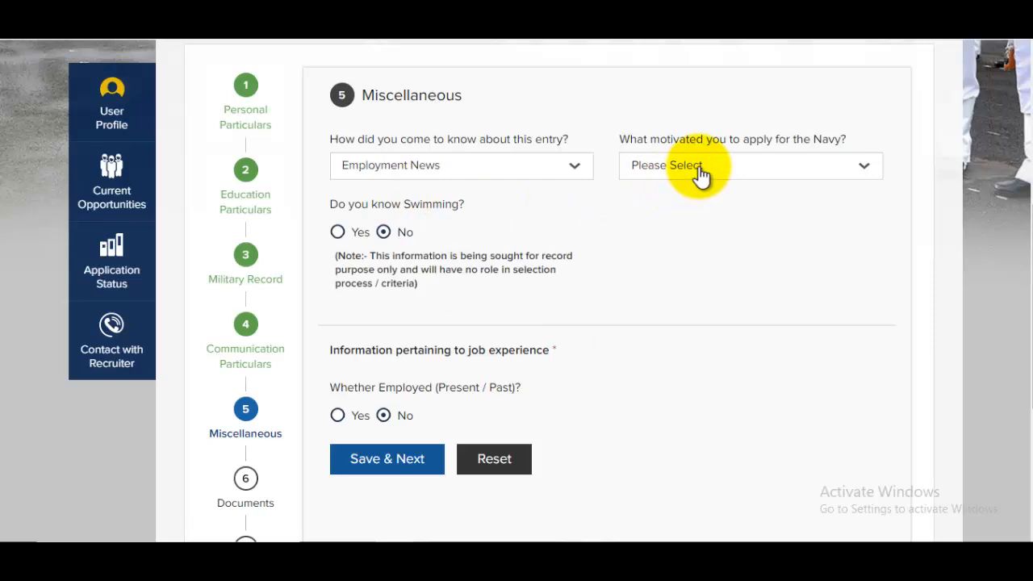
left_click(699, 169)
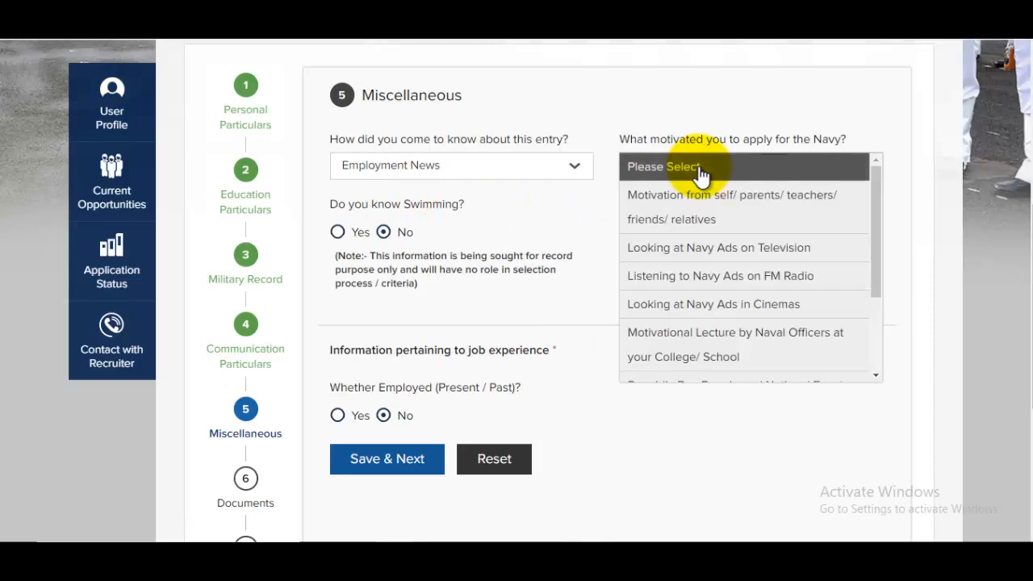
left_click(697, 223)
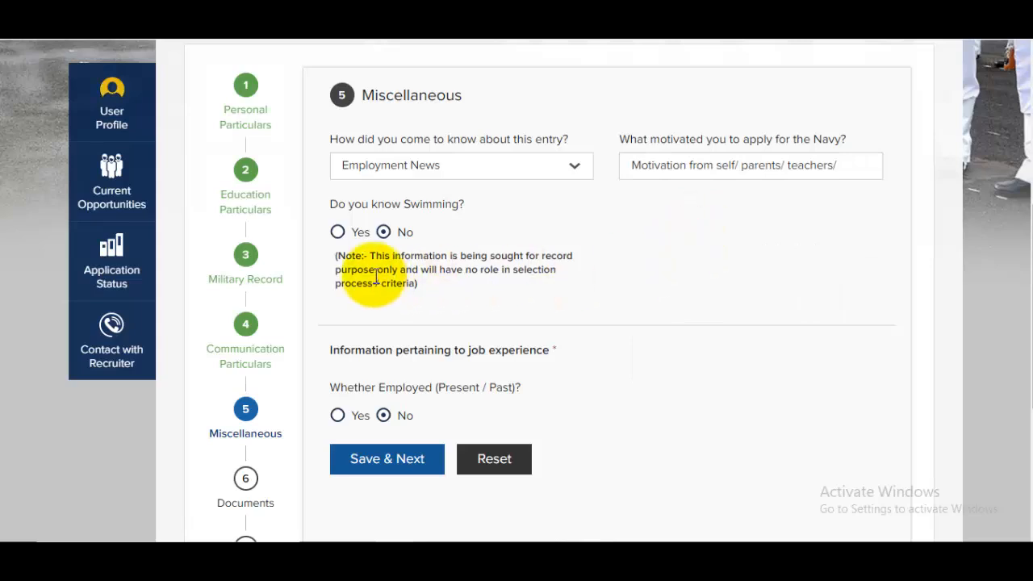
left_click(339, 233)
scroll(473, 272, "down", 2)
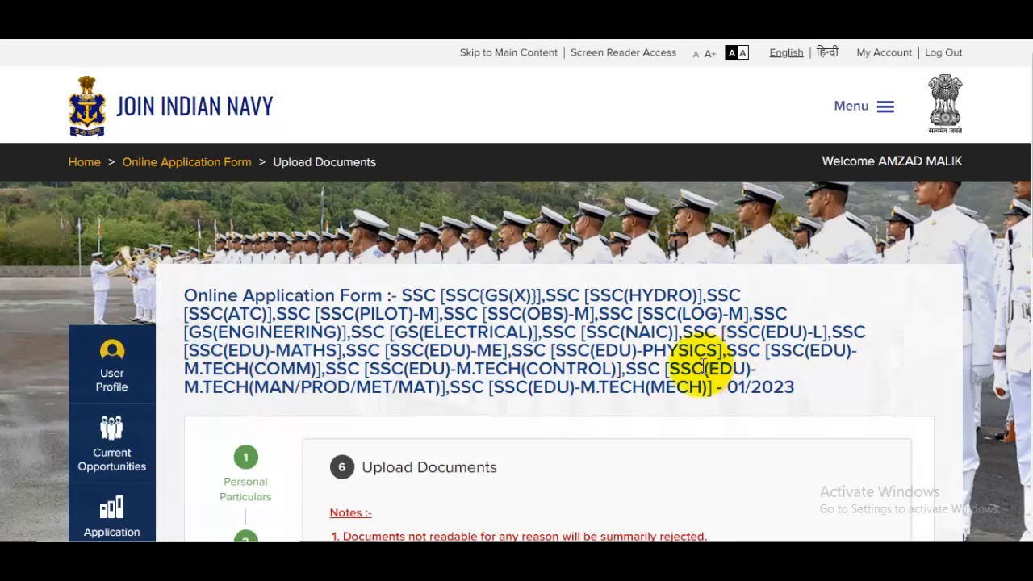
Step: Keep the five uploaded documents and save to continue to Indicate Priority
scroll(699, 369, "down", 5)
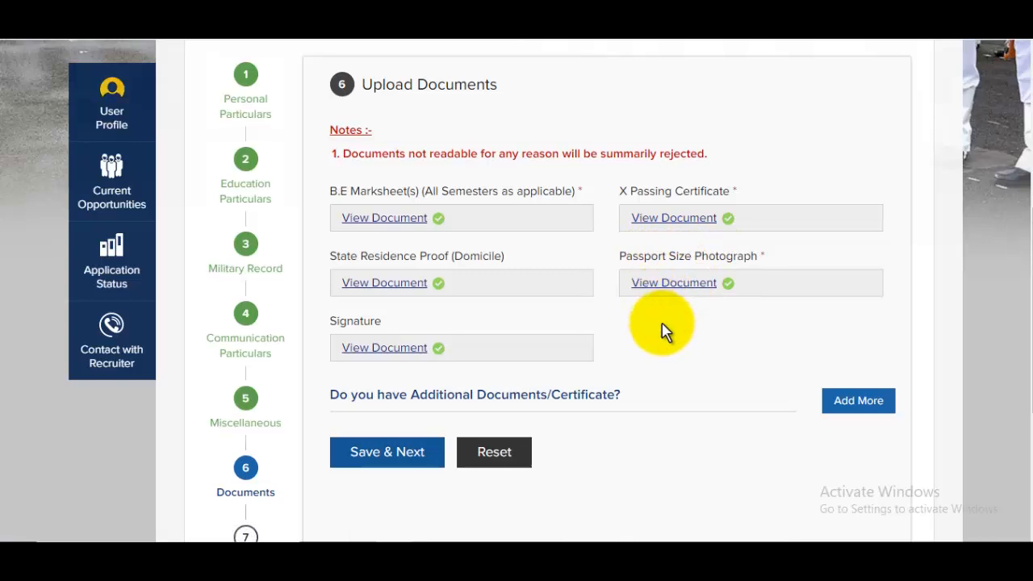
scroll(664, 330, "down", 2)
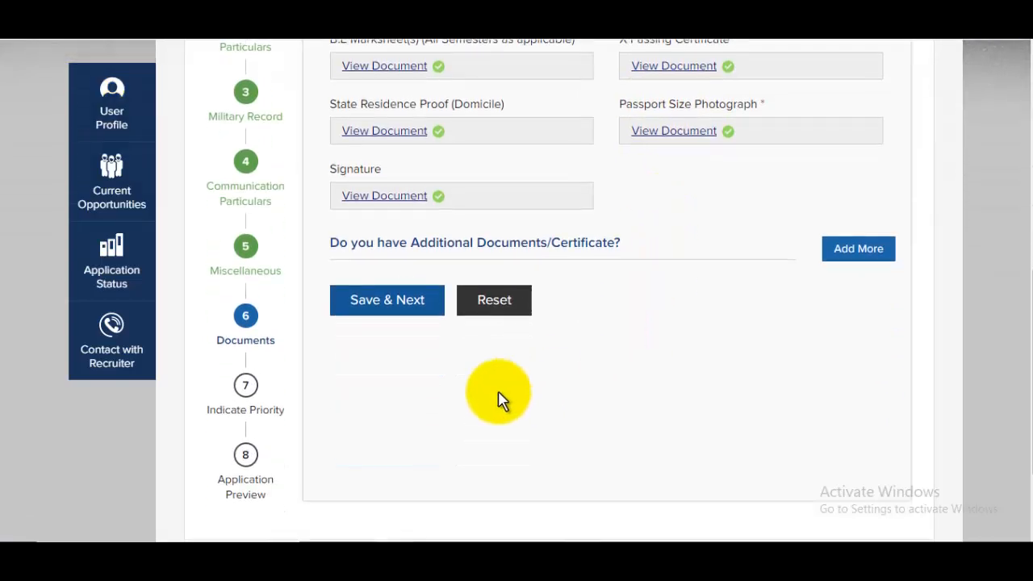
left_click(390, 314)
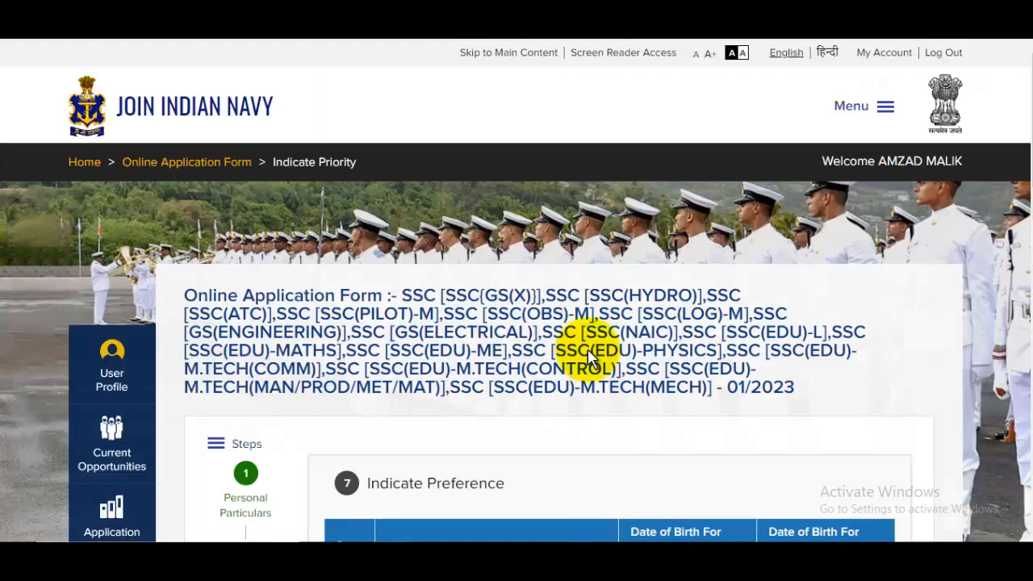
Step: Set Priority 1 to SSC [SSC(HYDRO)] 01/2023 and leave Priority 2 as NONE
scroll(577, 348, "down", 3)
scroll(588, 327, "down", 7)
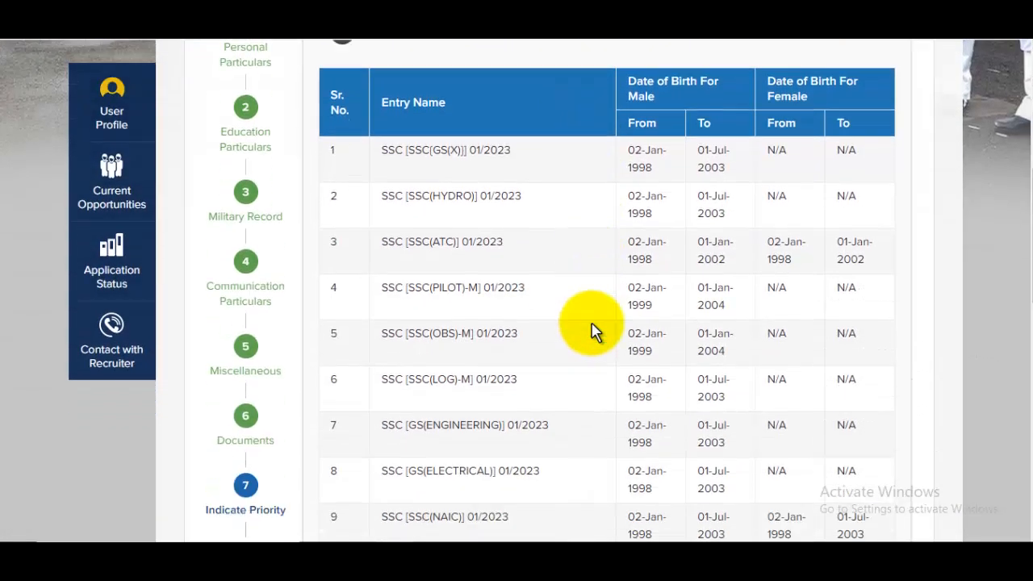
scroll(592, 331, "down", 5)
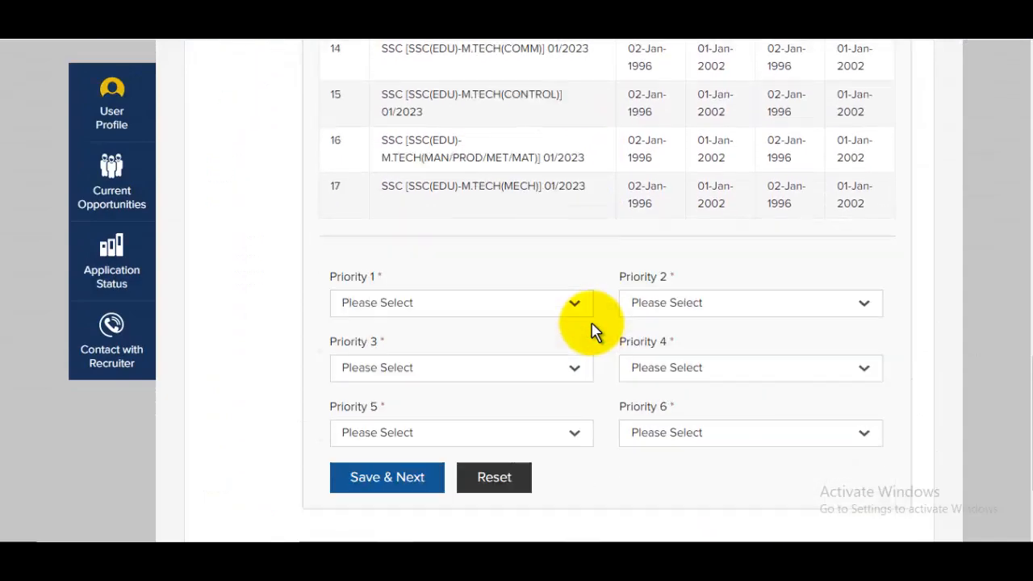
left_click(381, 291)
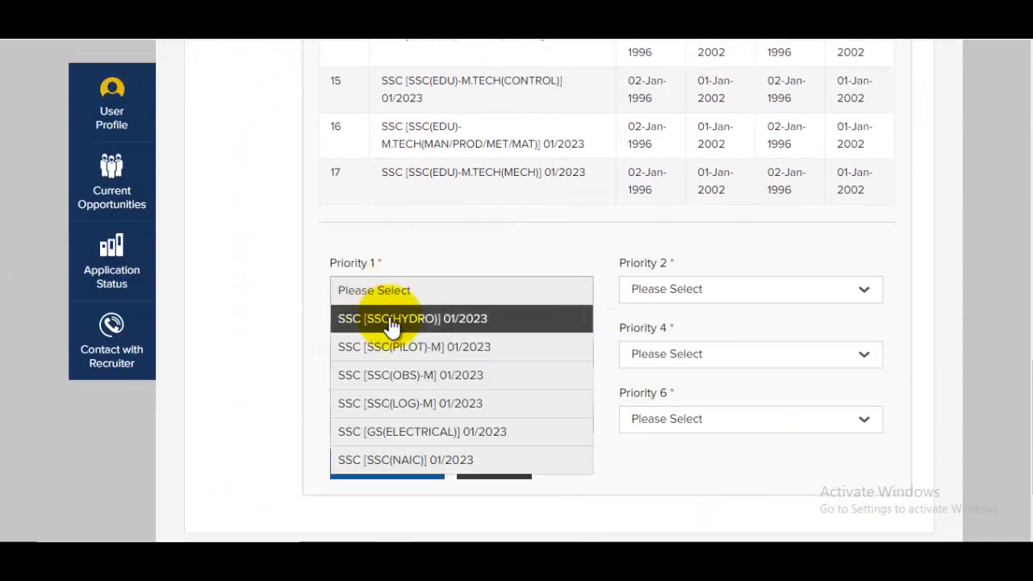
left_click(420, 319)
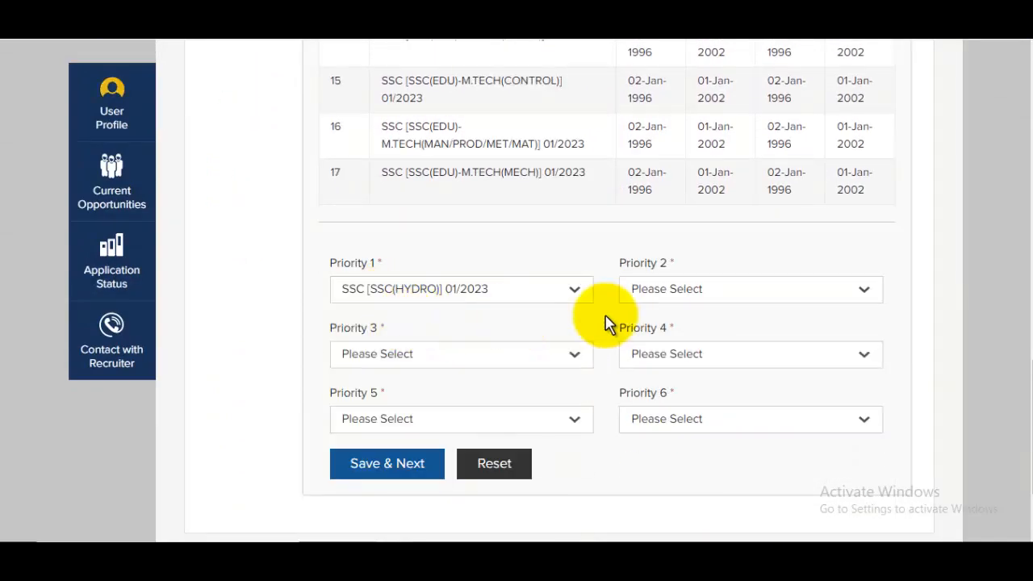
left_click(754, 292)
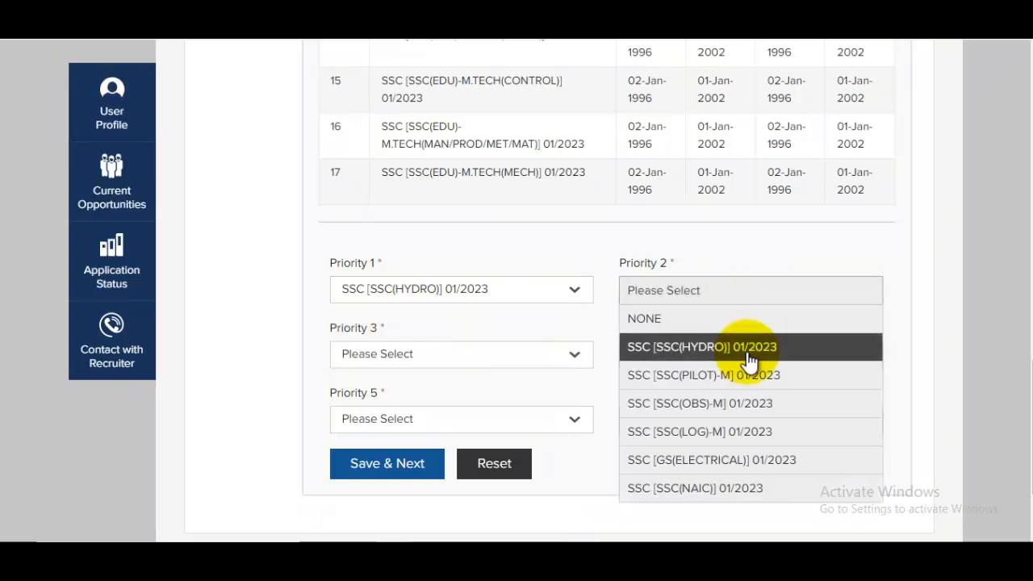
left_click(690, 320)
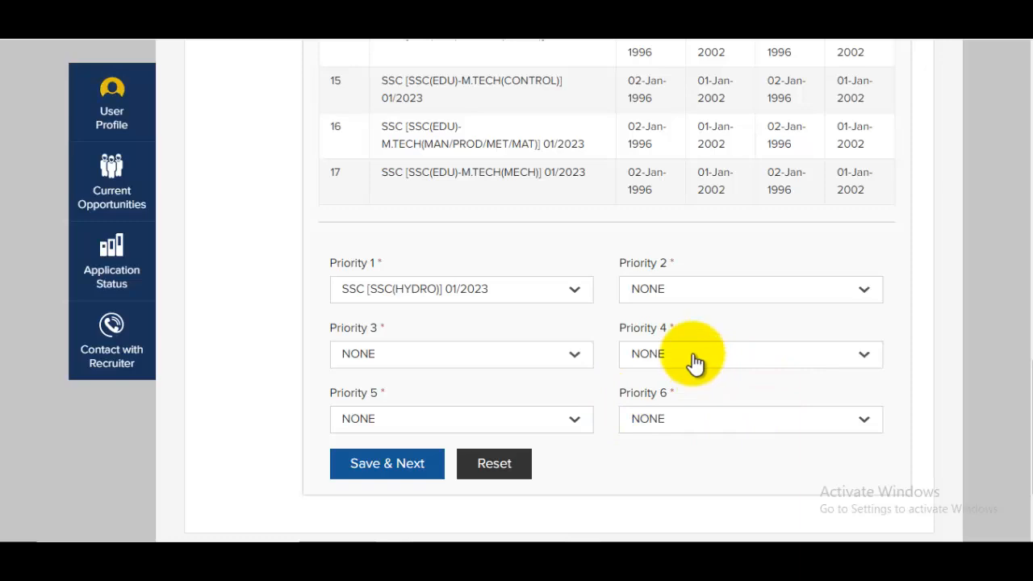
left_click(672, 307)
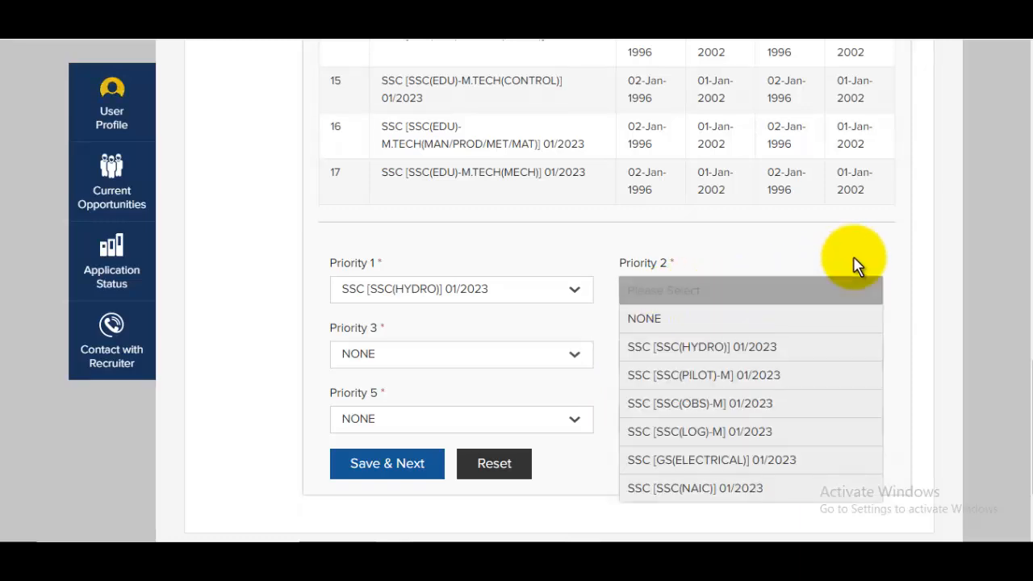
left_click(858, 265)
Step: Save the priorities and confirm that only the chosen entry counts, moving to Preview
left_click(416, 482)
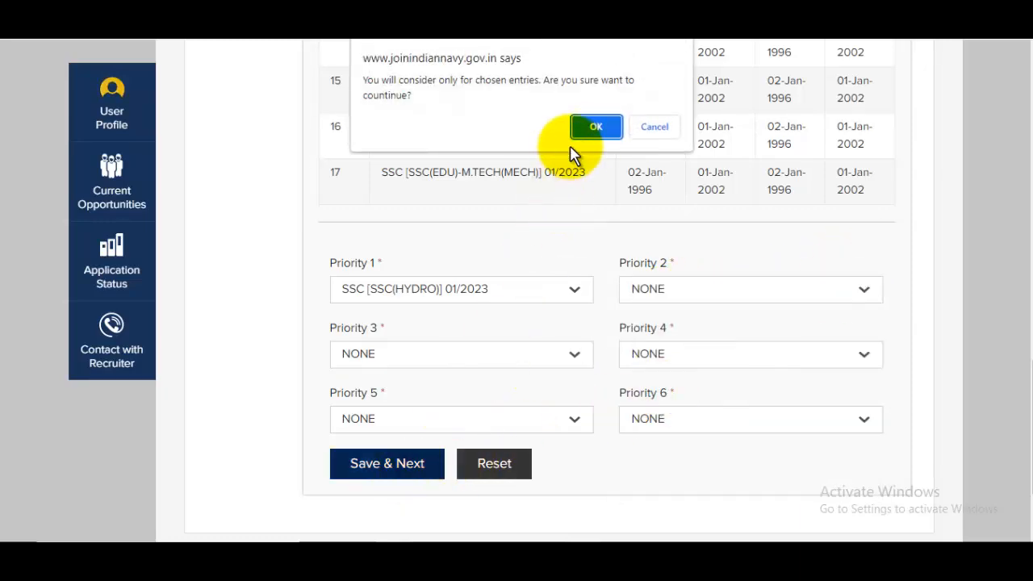
left_click(591, 132)
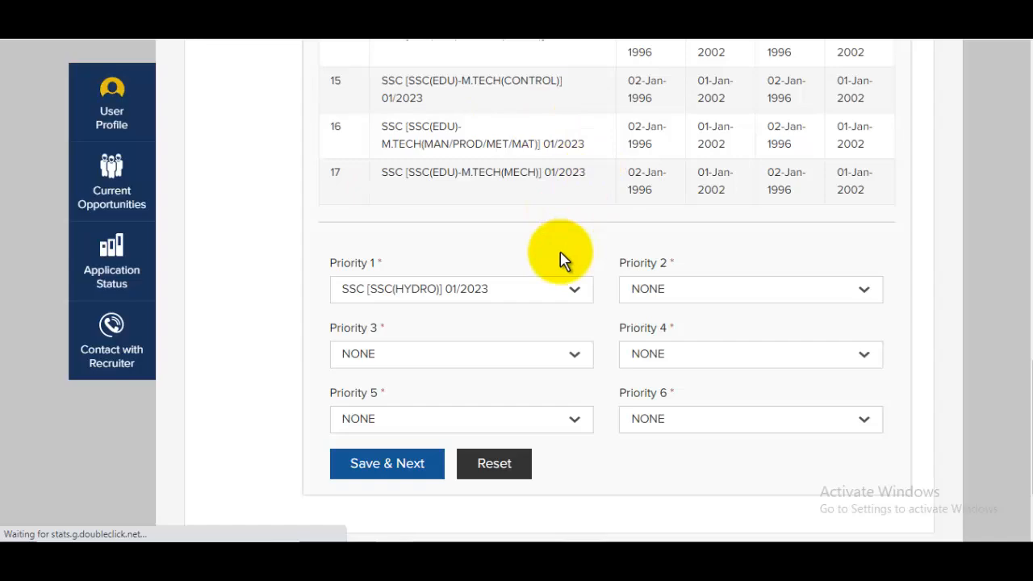
scroll(557, 314, "down", 3)
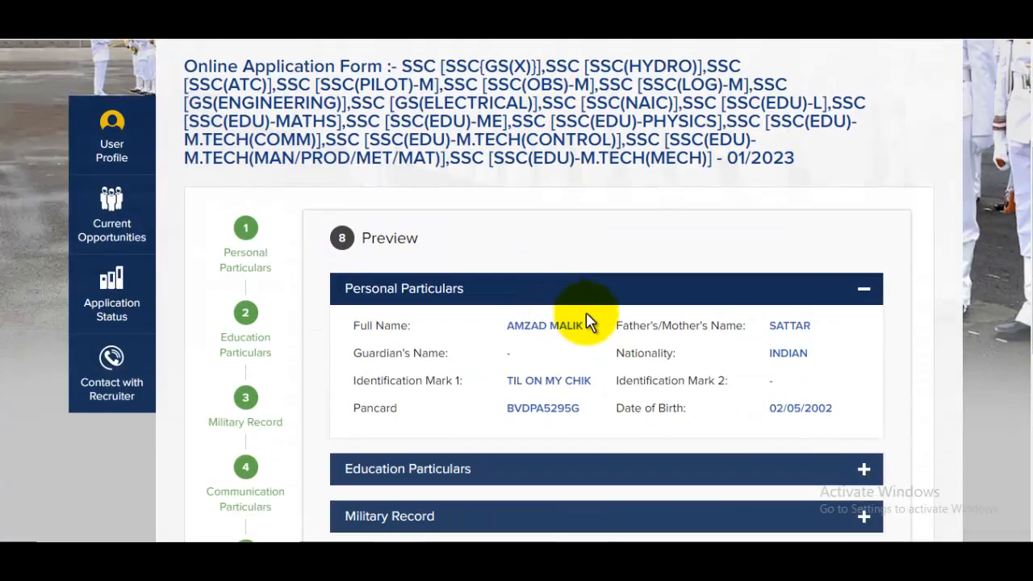
Step: Review the preview, then submit the SSC 01/2023 application and confirm the final submission
scroll(587, 321, "down", 1)
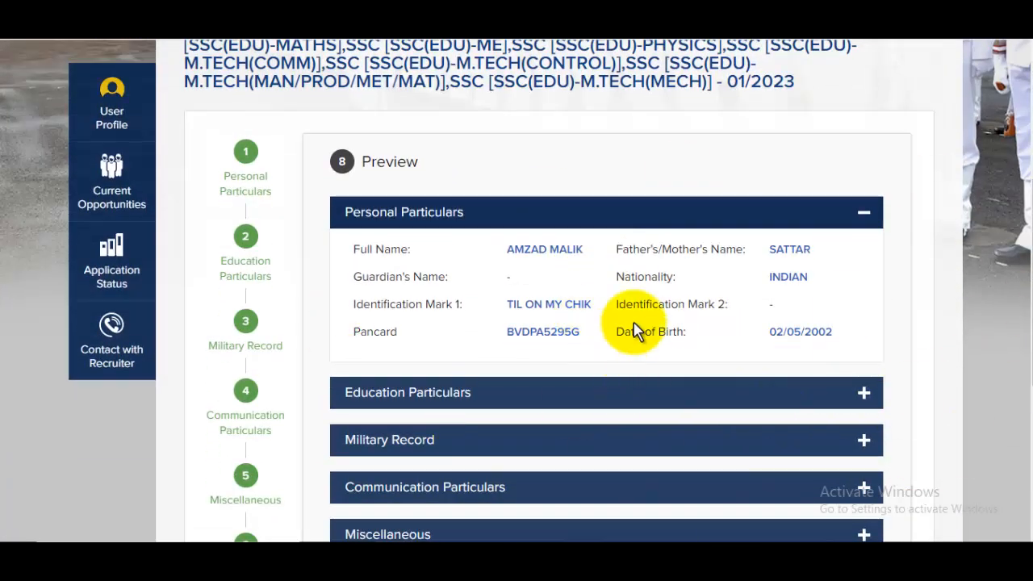
scroll(643, 331, "down", 3)
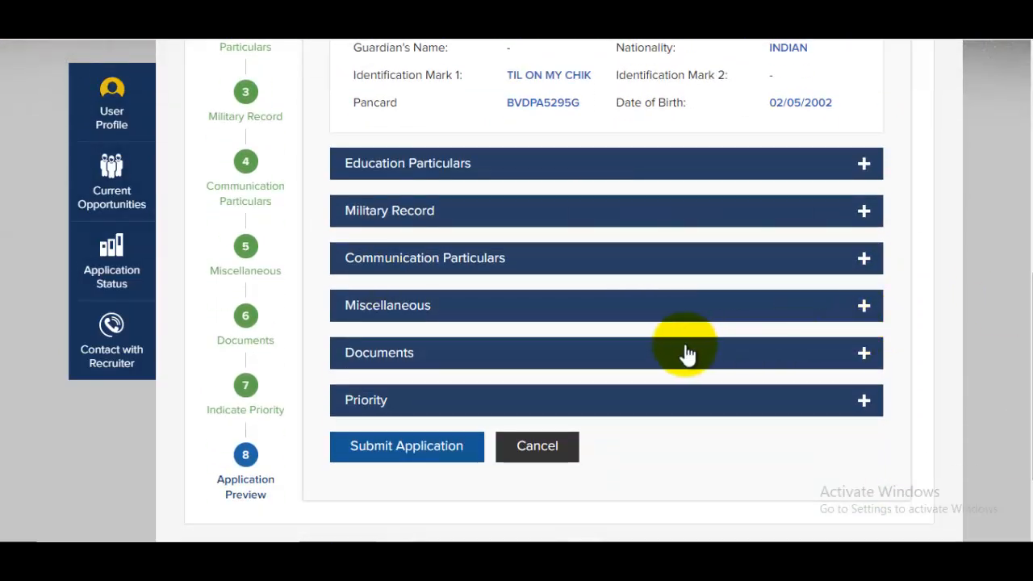
left_click(406, 452)
left_click(489, 315)
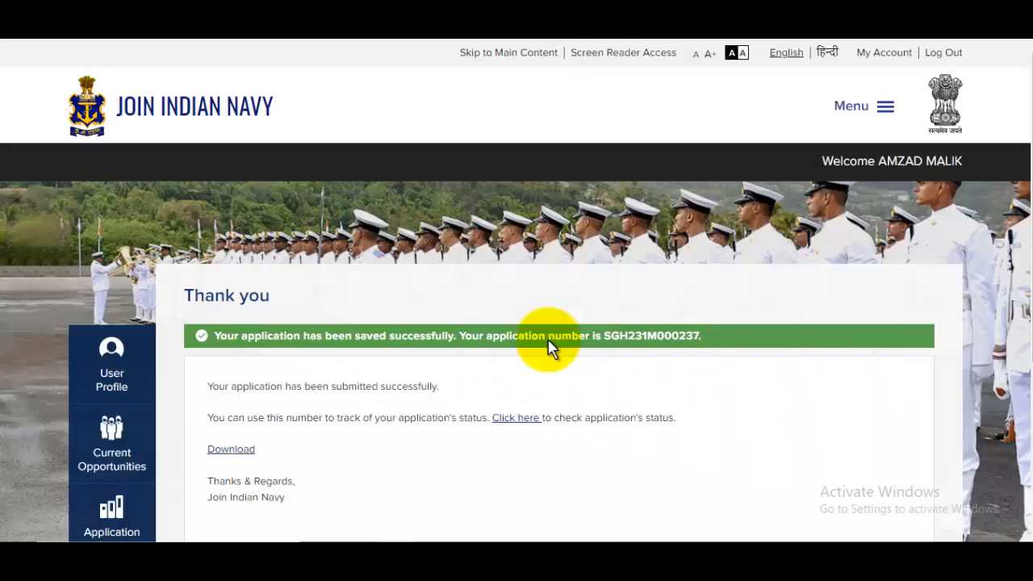
Step: Note the application number on the Thank you page and download the application PDF
left_click_drag(304, 336, 454, 336)
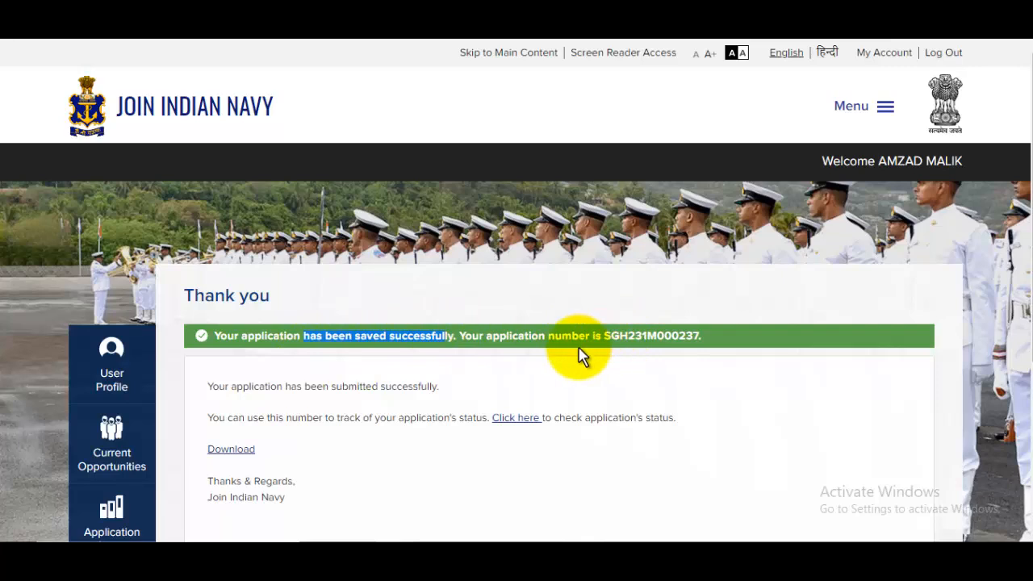
left_click_drag(710, 340, 711, 338)
scroll(710, 338, "down", 2)
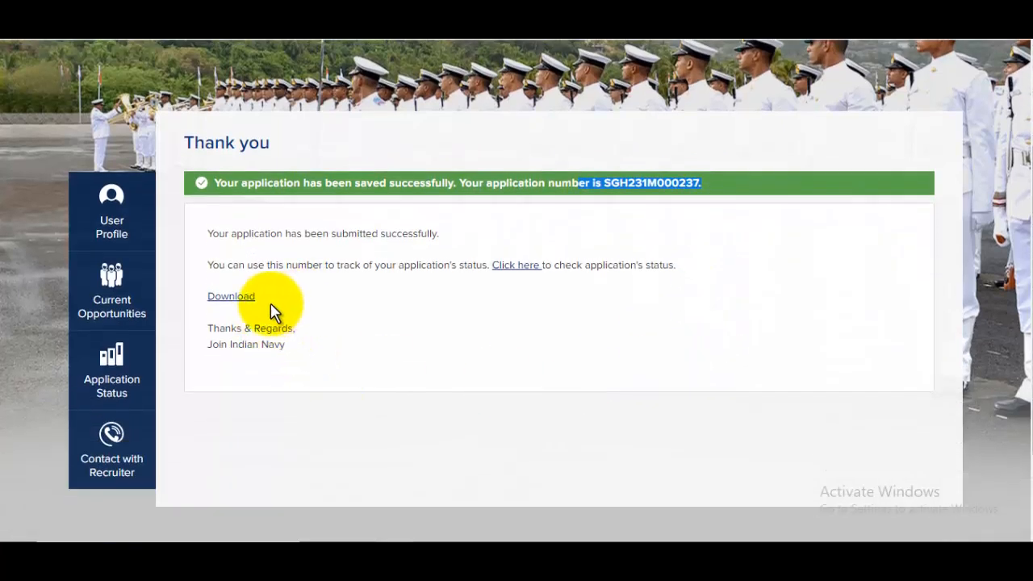
left_click(241, 307)
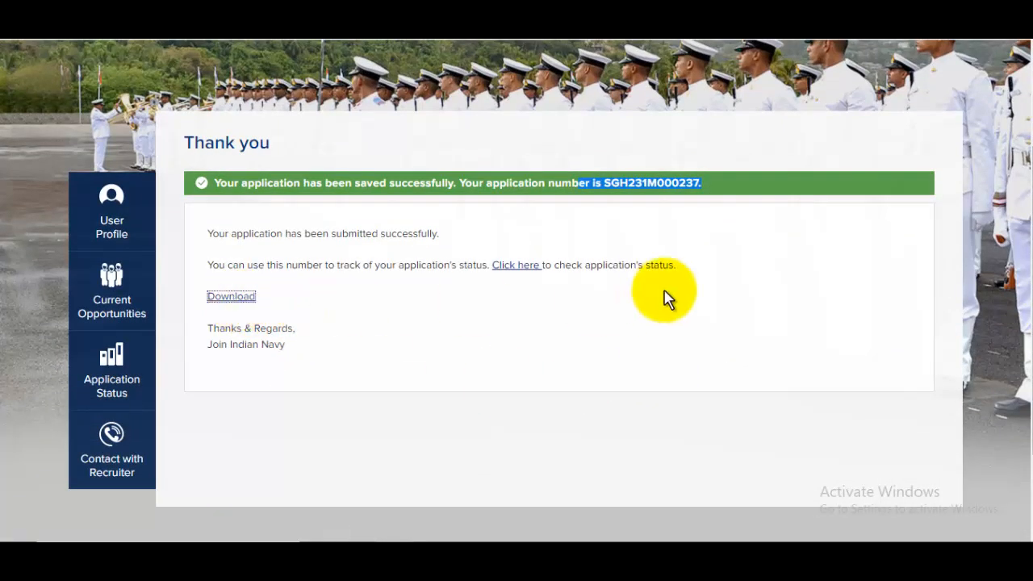
Step: Open View all Applications to check the submitted application's status
left_click(514, 266)
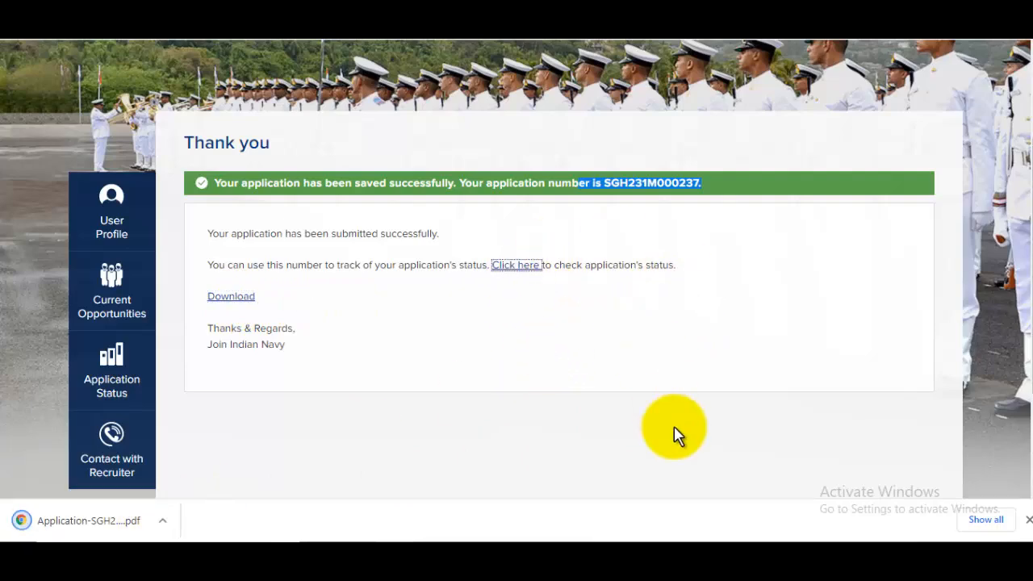
scroll(675, 434, "down", 3)
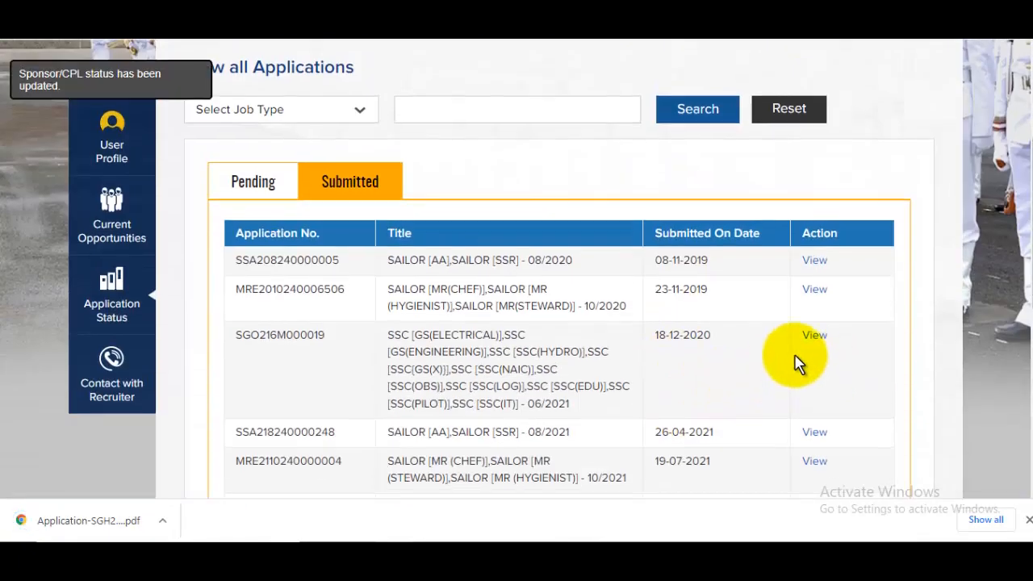
scroll(795, 363, "up", 3)
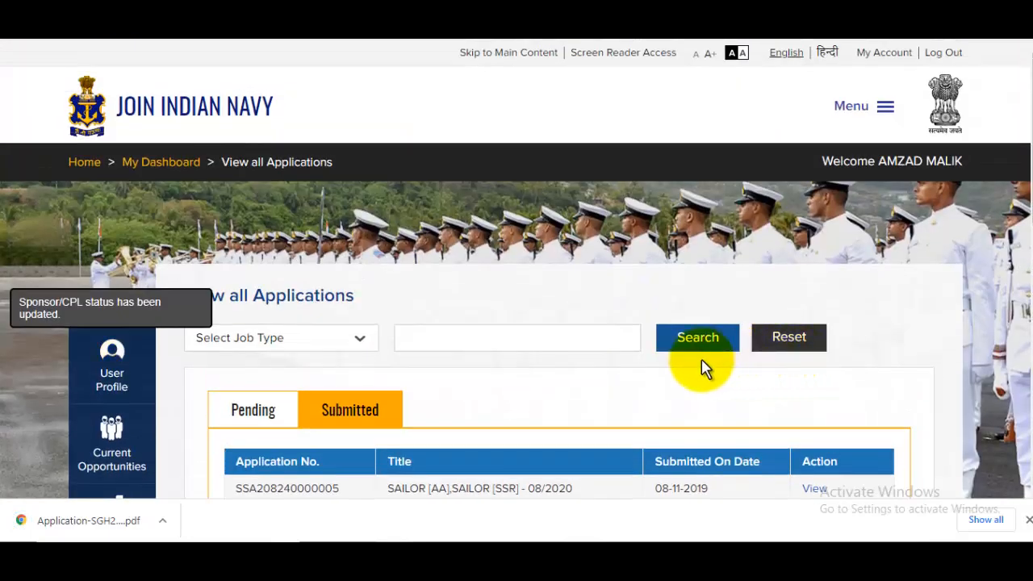